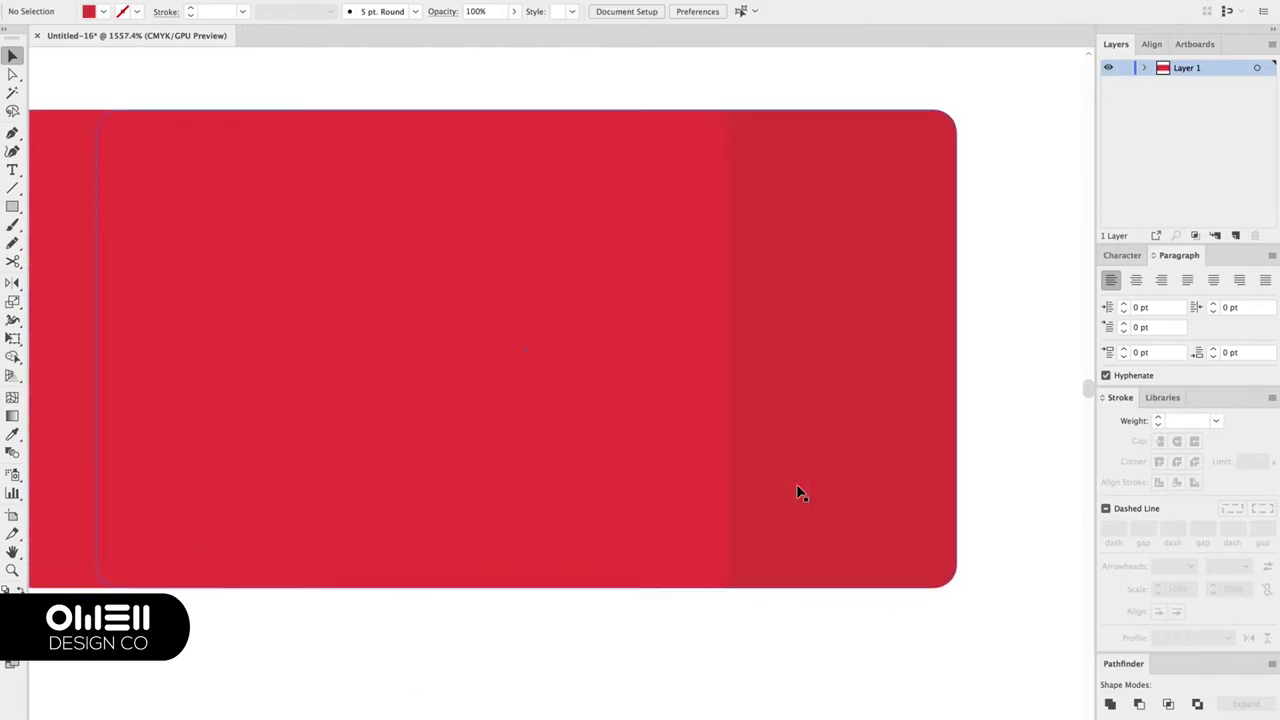
Draw grey stripe bands and a white window rectangle across the red bus body
{"action": "scroll", "coordinate": [797, 490], "scroll_direction": "up", "scroll_amount": 3}
{"action": "left_click_drag", "start_coordinate": [613, 323], "coordinate": [611, 325]}
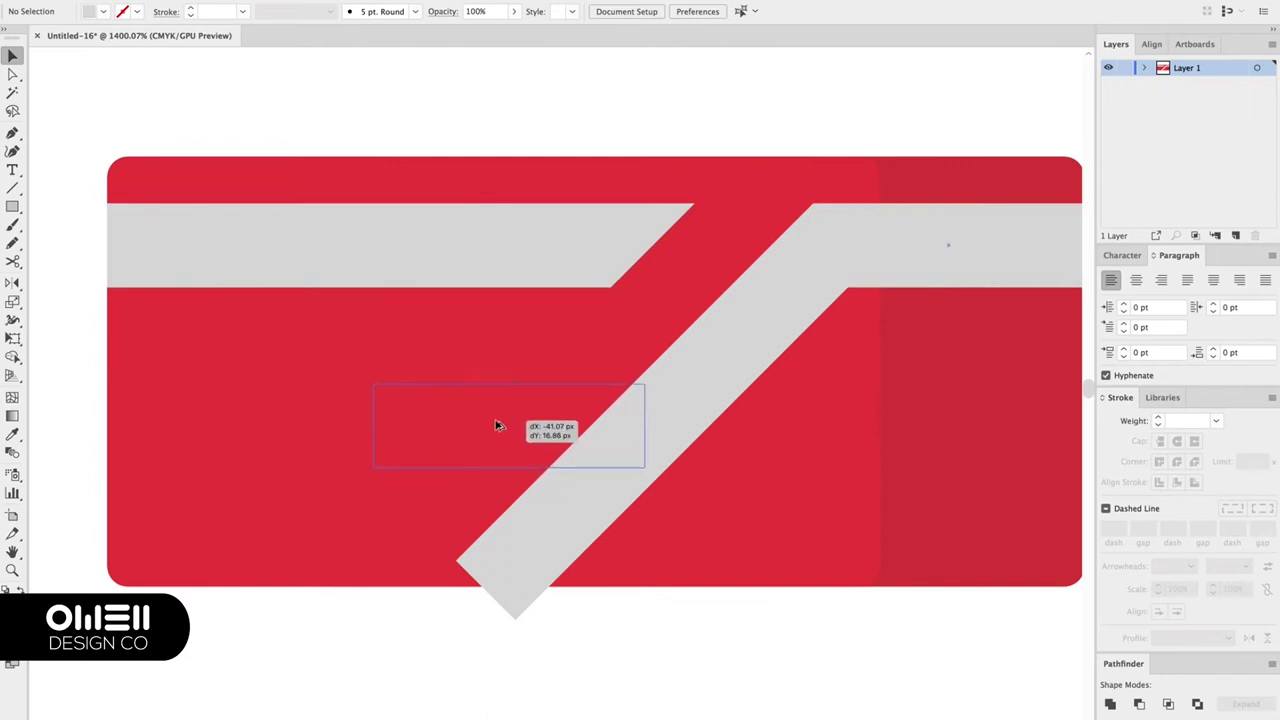
{"action": "left_click_drag", "start_coordinate": [497, 426], "coordinate": [224, 463]}
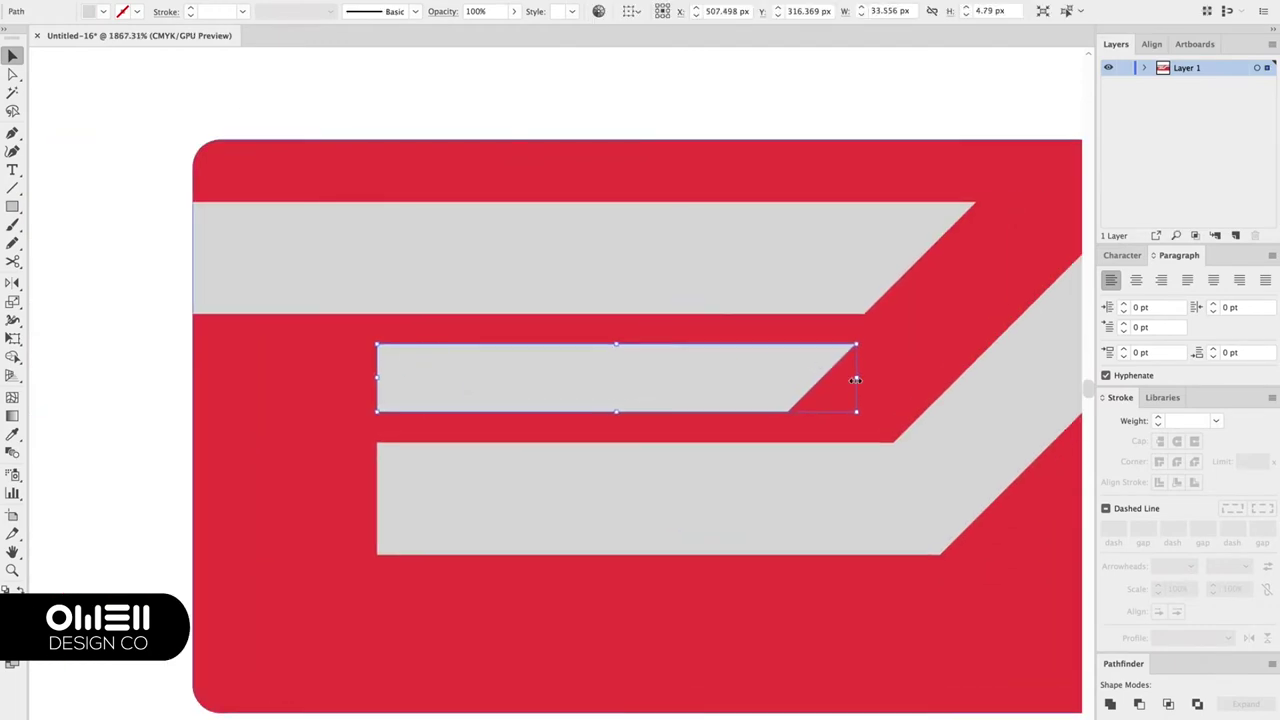
{"action": "mouse_move", "coordinate": [727, 417]}
{"action": "left_mouse_down"}
{"action": "mouse_move", "coordinate": [783, 360]}
{"action": "mouse_move", "coordinate": [648, 405]}
{"action": "left_mouse_up"}
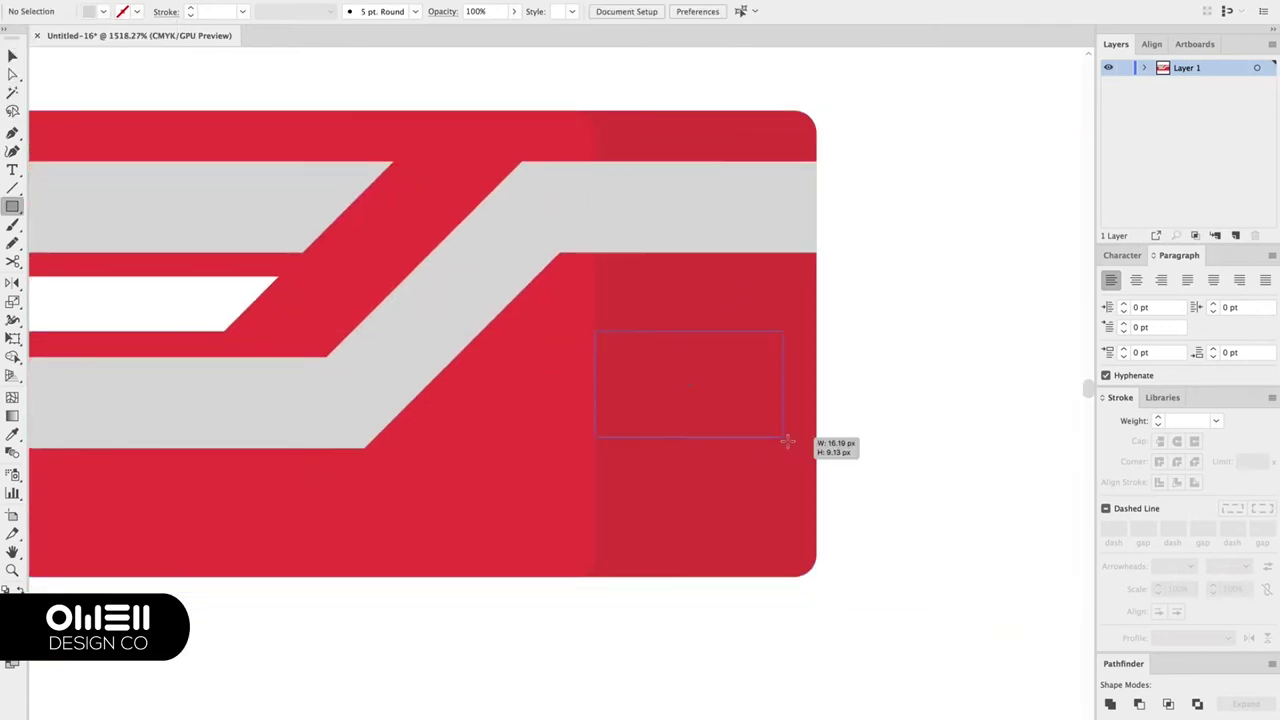
{"action": "left_click_drag", "start_coordinate": [787, 440], "coordinate": [820, 447]}
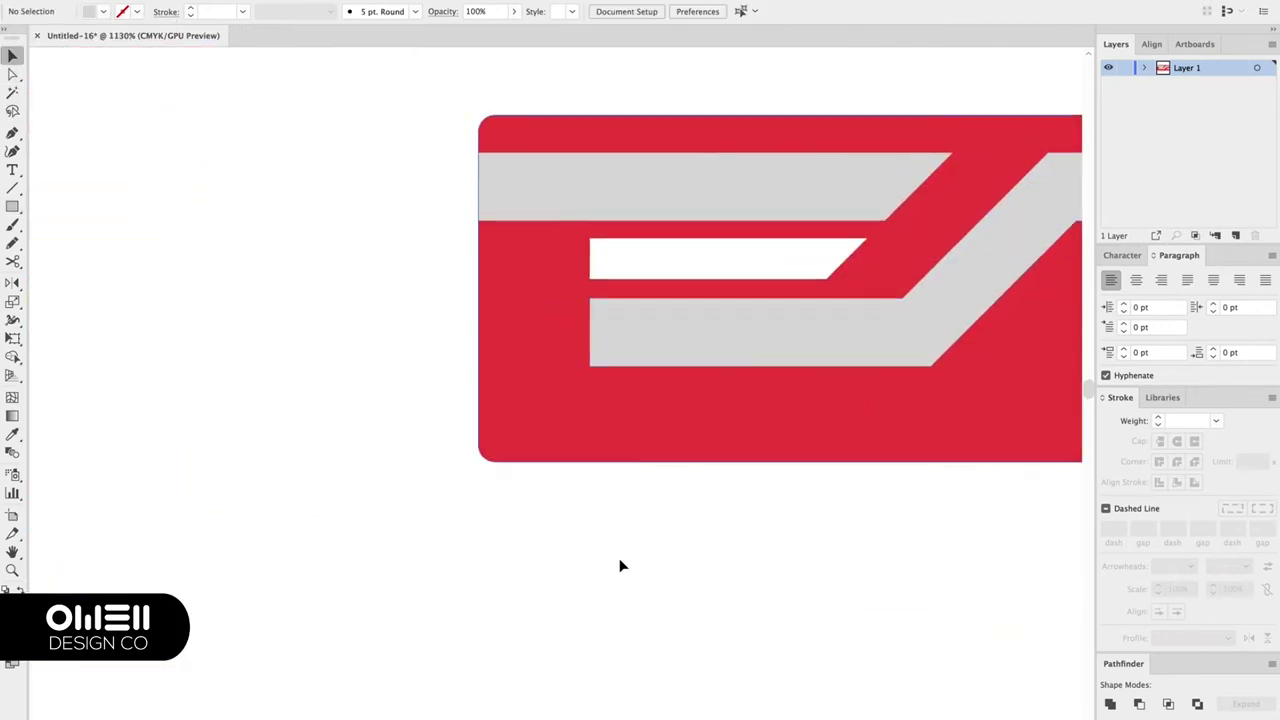
Draw a grey circle at the bus's lower left with the Ellipse tool
{"action": "left_click", "coordinate": [12, 206]}
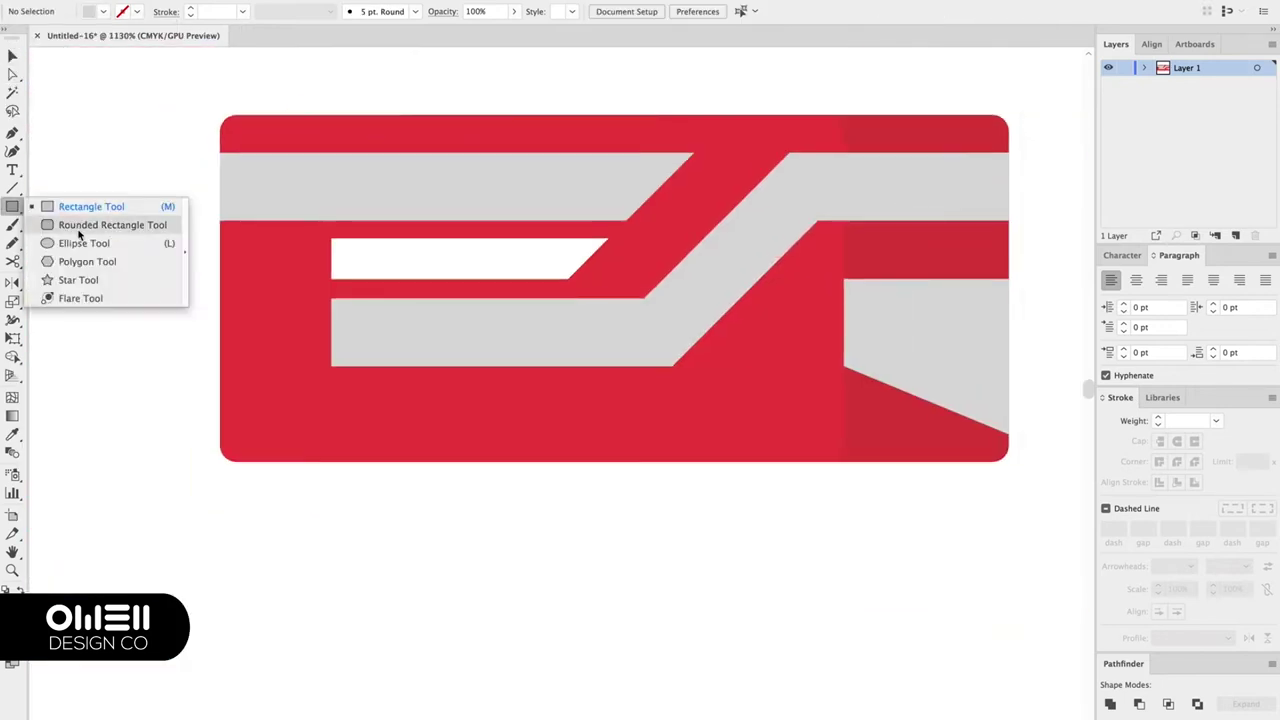
{"action": "left_click", "coordinate": [83, 243]}
{"action": "left_click_drag", "start_coordinate": [478, 562], "coordinate": [370, 395]}
Build the wheel from concentric circles: black tyre, dark hub and light-grey ring
{"action": "left_click_drag", "start_coordinate": [401, 445], "coordinate": [405, 444]}
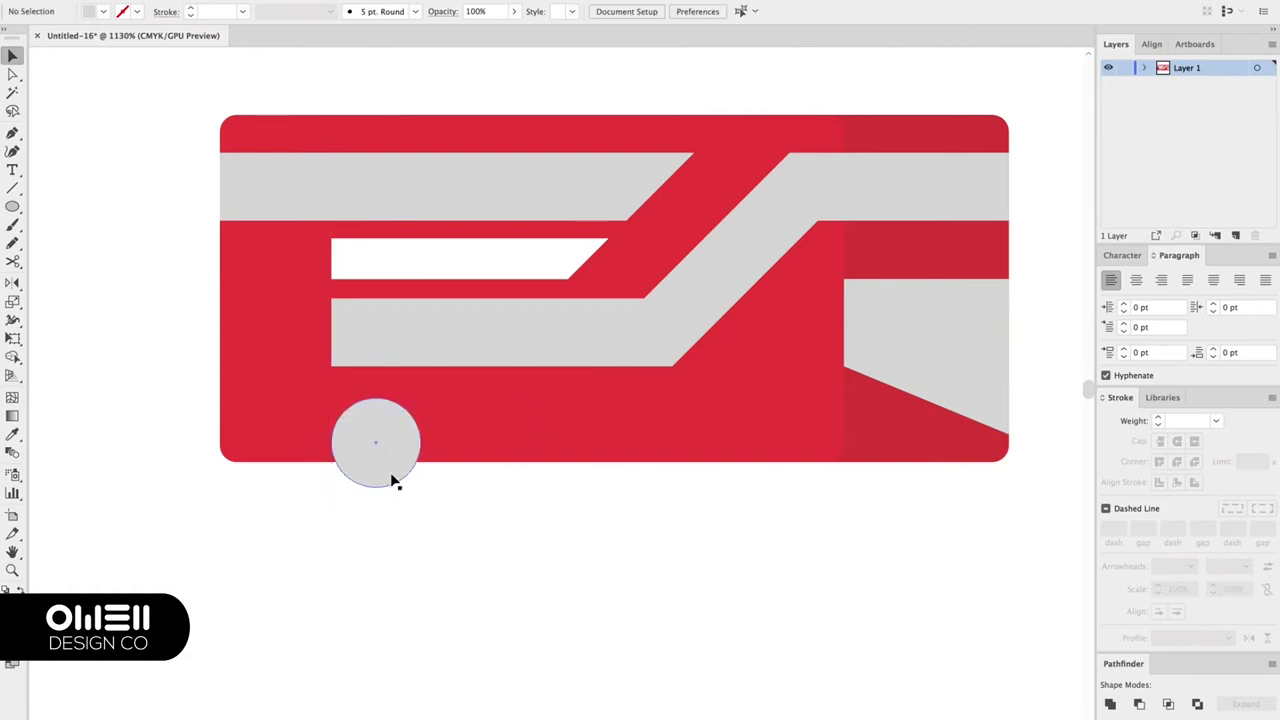
{"action": "scroll", "coordinate": [709, 467], "scroll_direction": "up", "scroll_amount": 3}
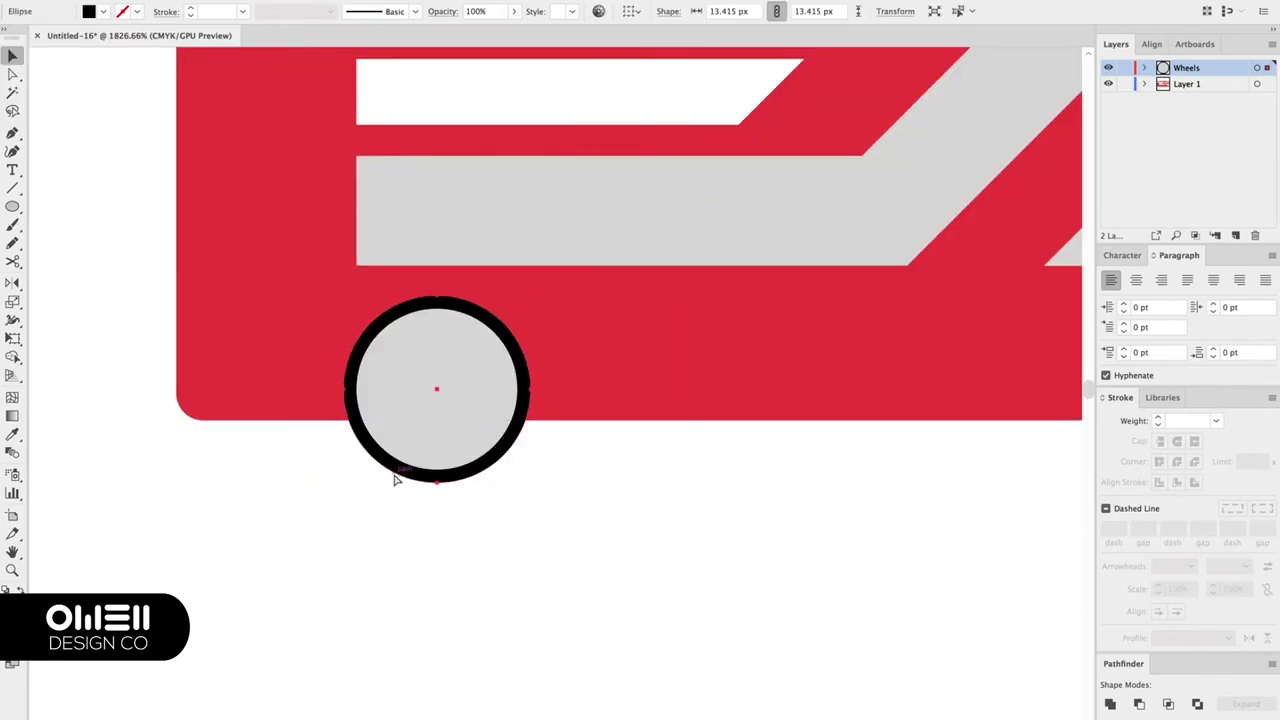
{"action": "left_click_drag", "start_coordinate": [396, 480], "coordinate": [549, 286]}
{"action": "left_click", "coordinate": [554, 486]}
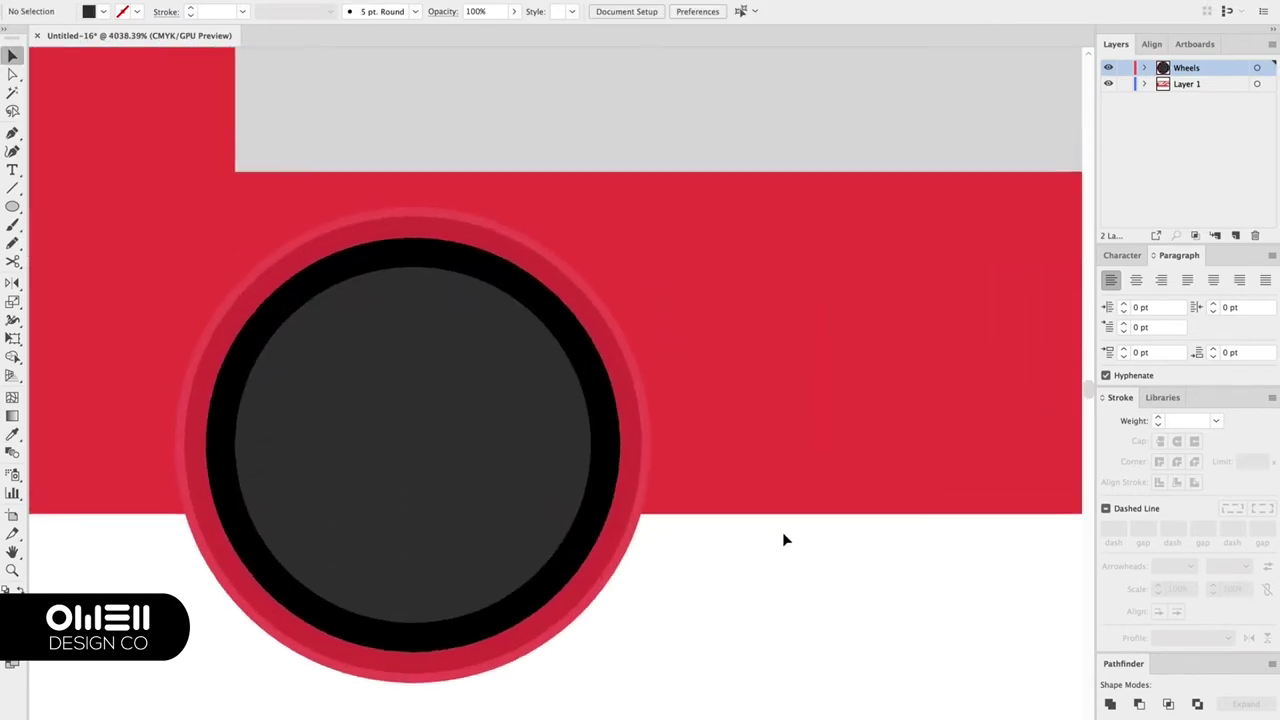
{"action": "left_click_drag", "start_coordinate": [528, 452], "coordinate": [705, 276]}
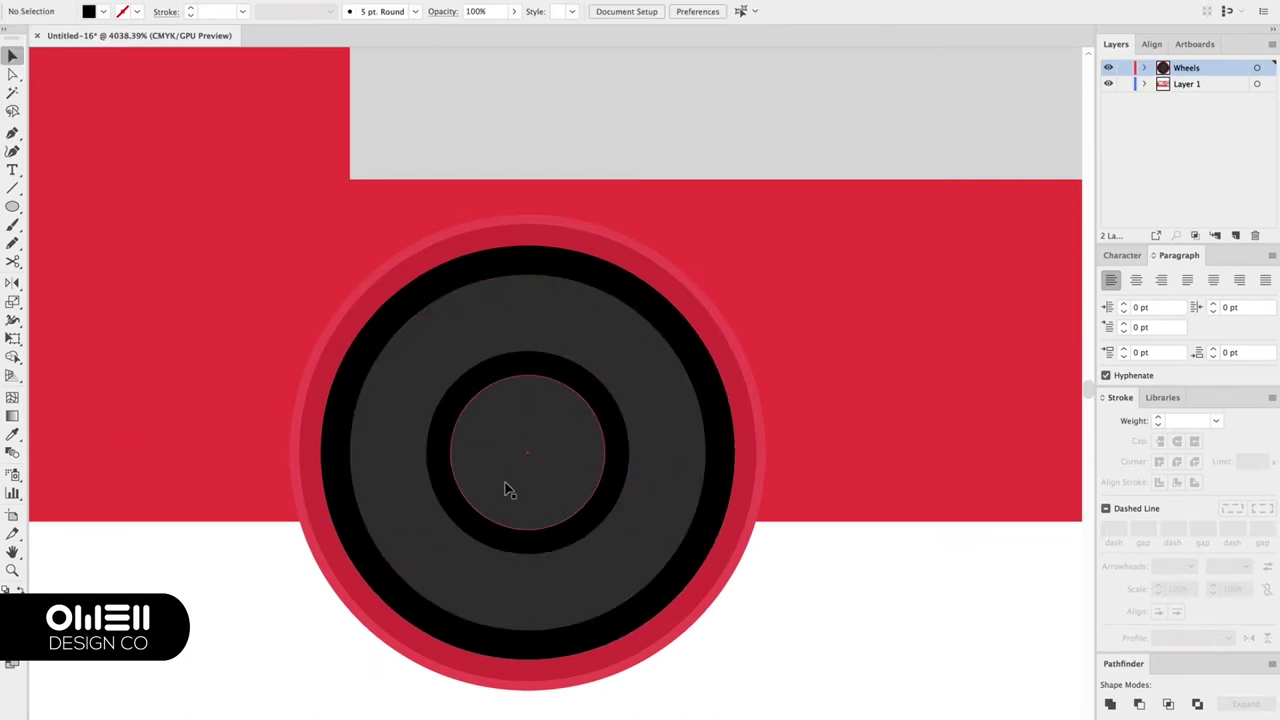
{"action": "left_click_drag", "start_coordinate": [528, 452], "coordinate": [590, 383]}
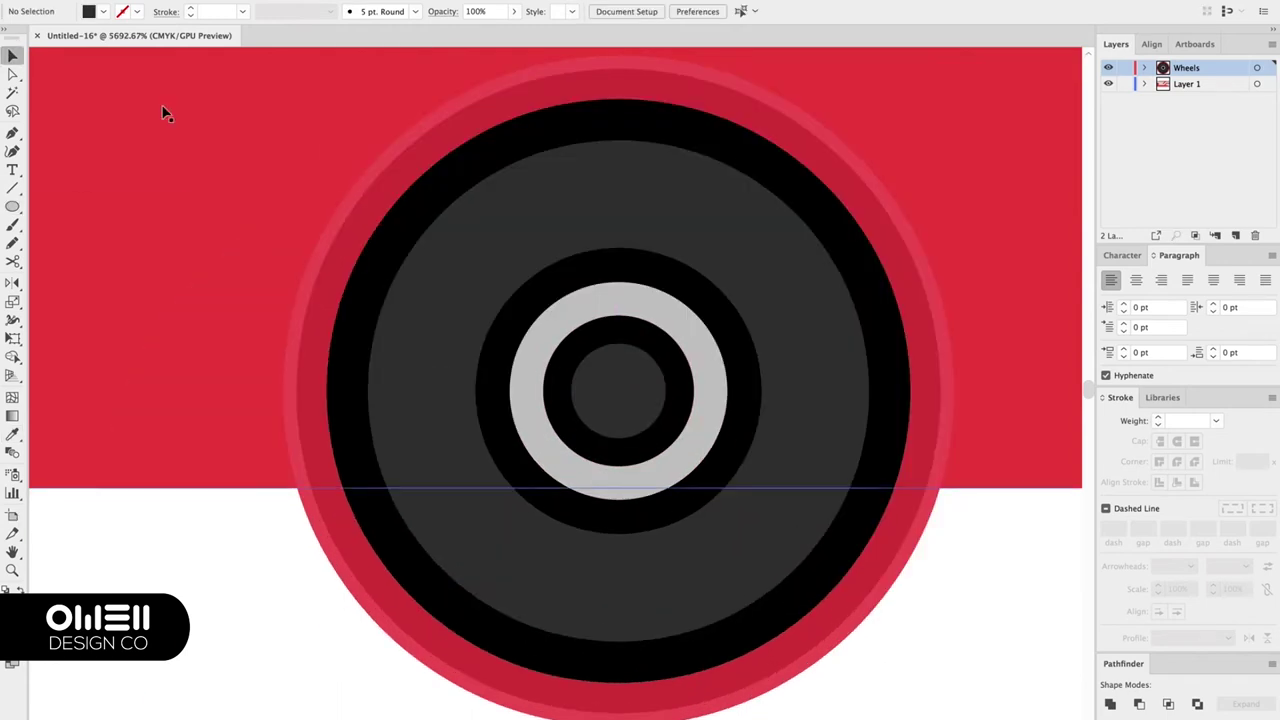
{"action": "left_click_drag", "start_coordinate": [622, 328], "coordinate": [632, 380]}
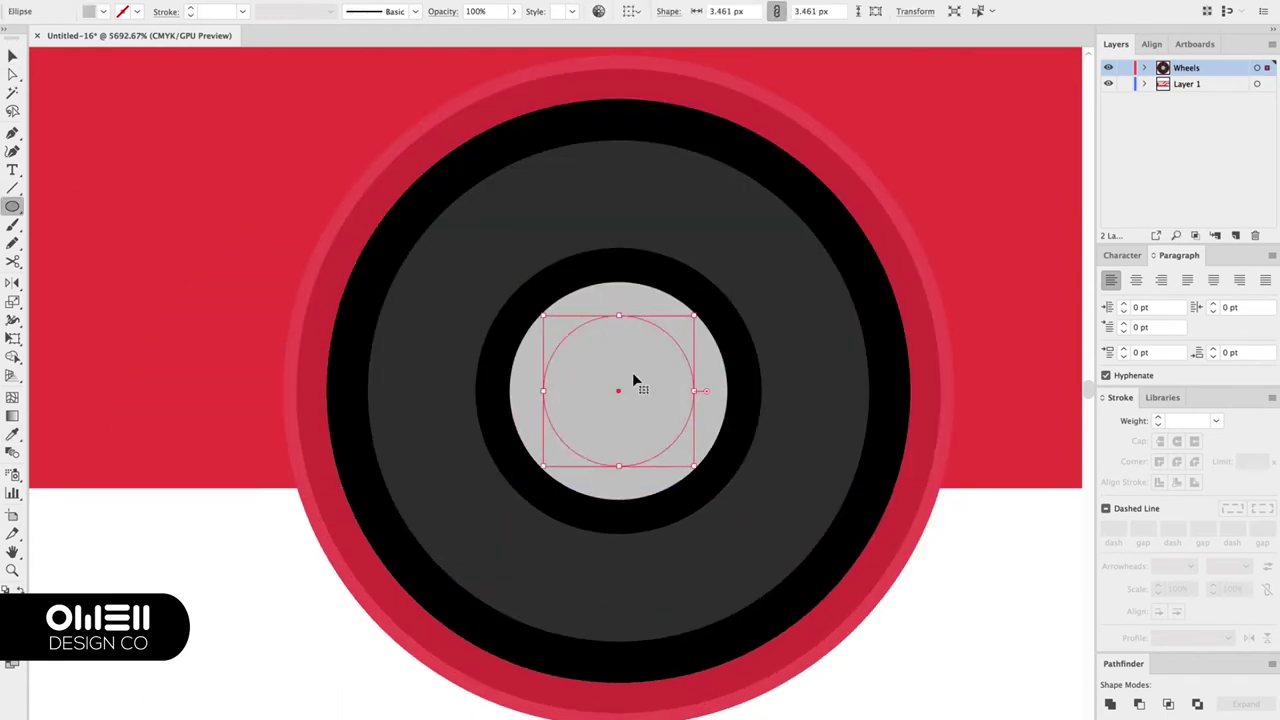
{"action": "key", "text": "ctrl+bracketleft"}
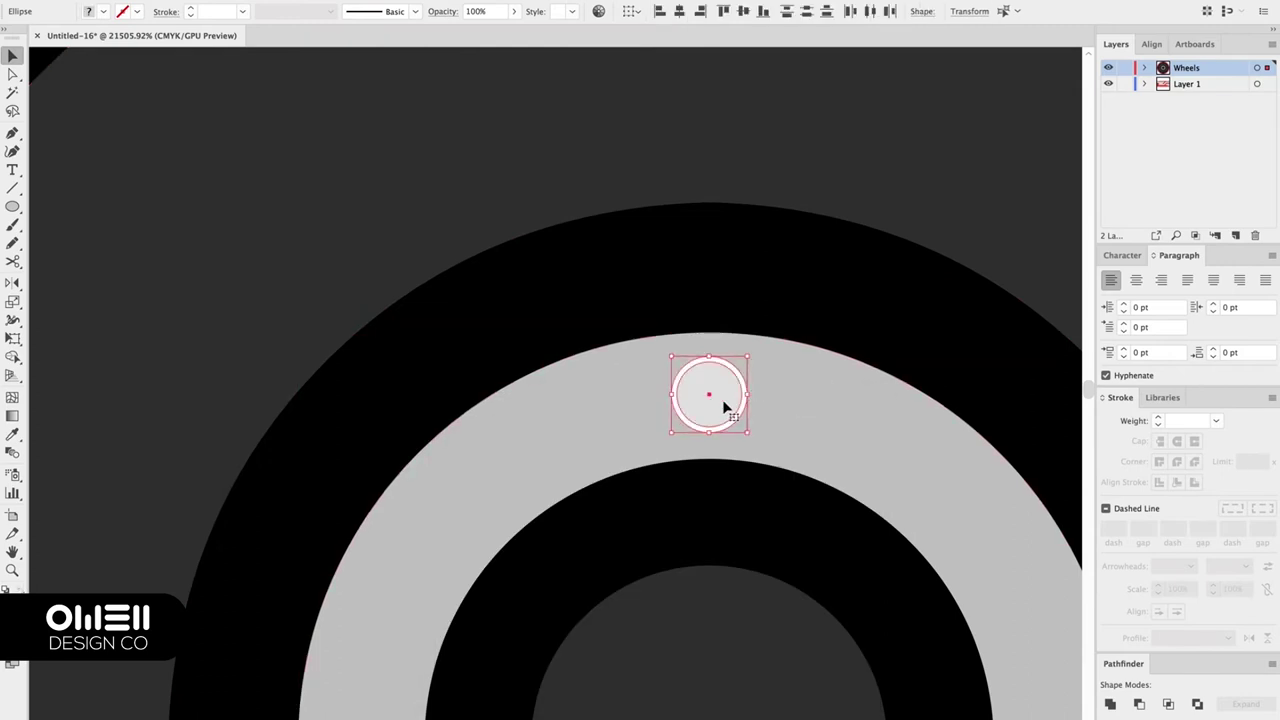
Add evenly spaced bolt dots with Rotate copies and select all the wheel pieces
{"action": "right_click", "coordinate": [724, 405]}
{"action": "left_click", "coordinate": [931, 646]}
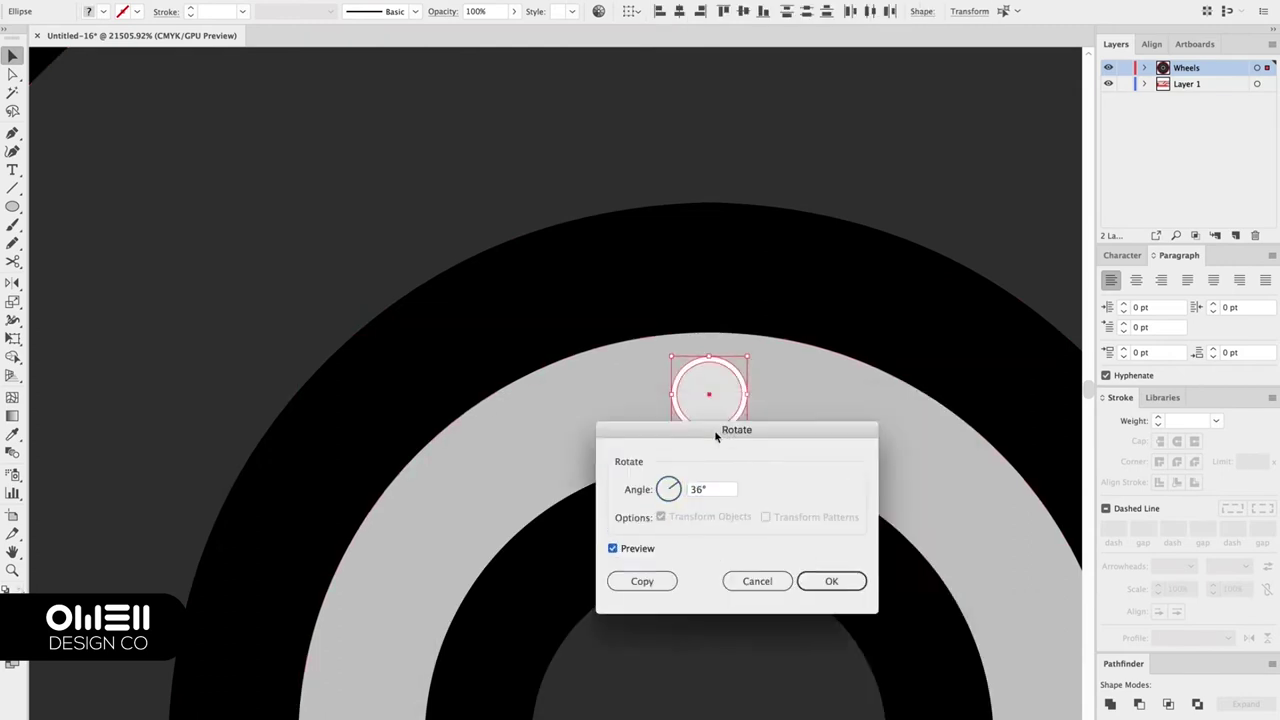
{"action": "left_click", "coordinate": [826, 580]}
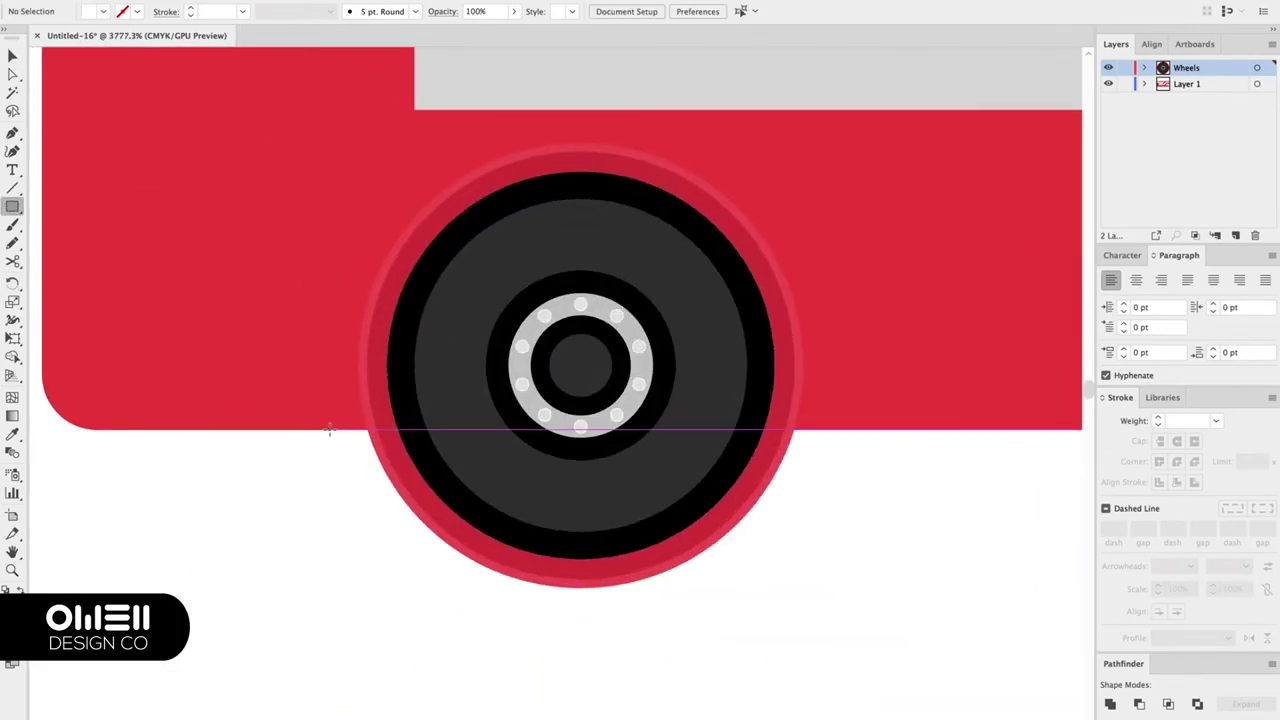
{"action": "left_click_drag", "start_coordinate": [329, 429], "coordinate": [849, 663]}
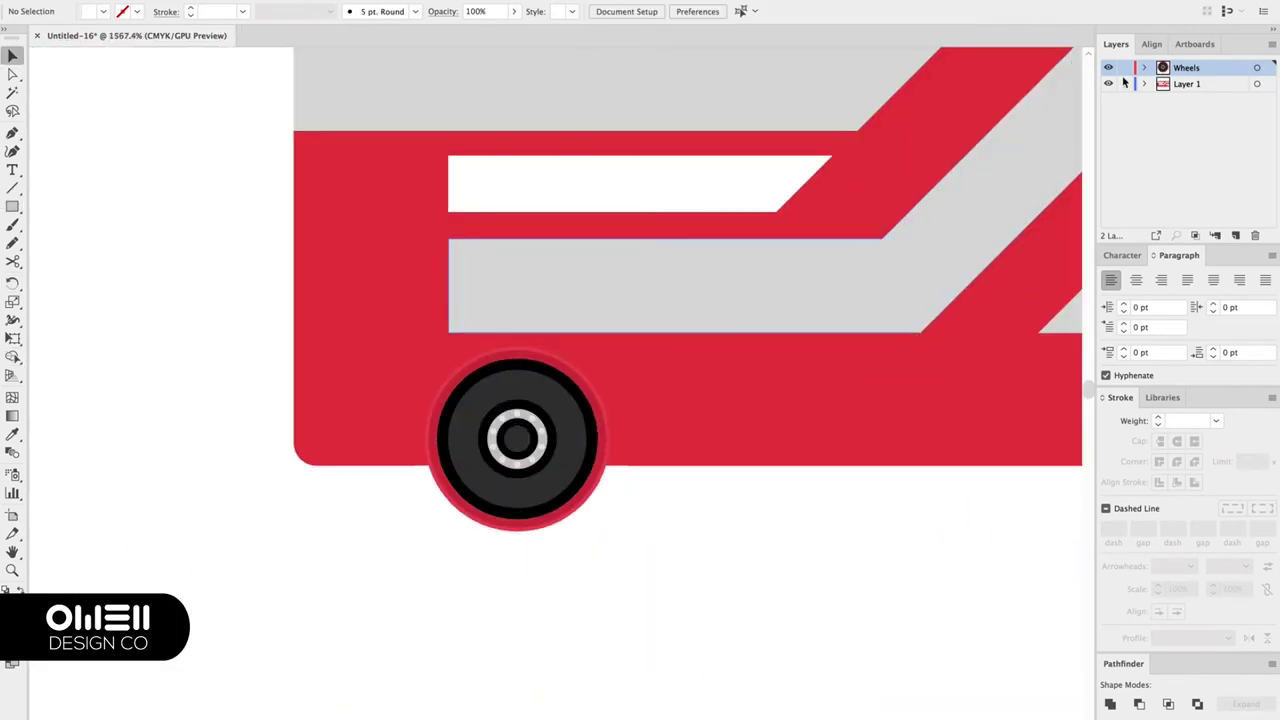
Copy the wheel toward the rear and align both wheels along the bus's bottom edge
{"action": "mouse_move", "coordinate": [178, 410]}
{"action": "left_mouse_down"}
{"action": "mouse_move", "coordinate": [623, 410]}
{"action": "mouse_move", "coordinate": [318, 349]}
{"action": "left_mouse_up"}
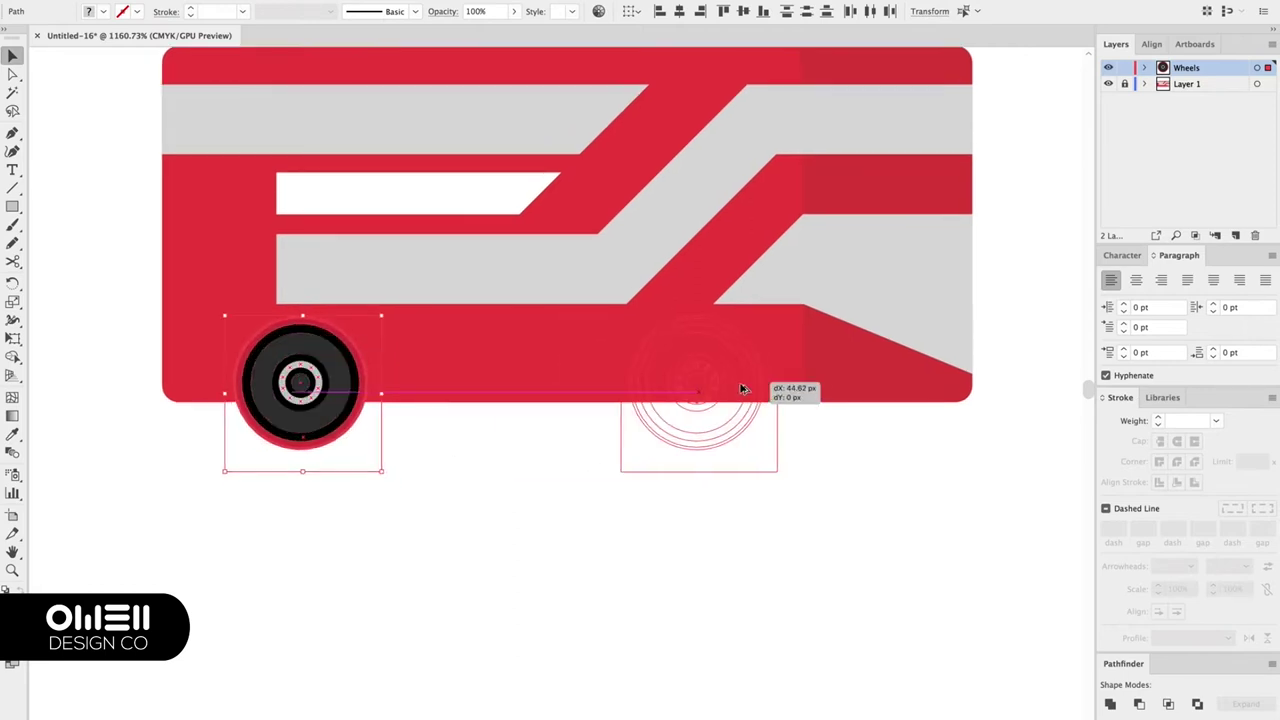
{"action": "left_click_drag", "start_coordinate": [741, 388], "coordinate": [755, 388]}
{"action": "left_click", "coordinate": [489, 349]}
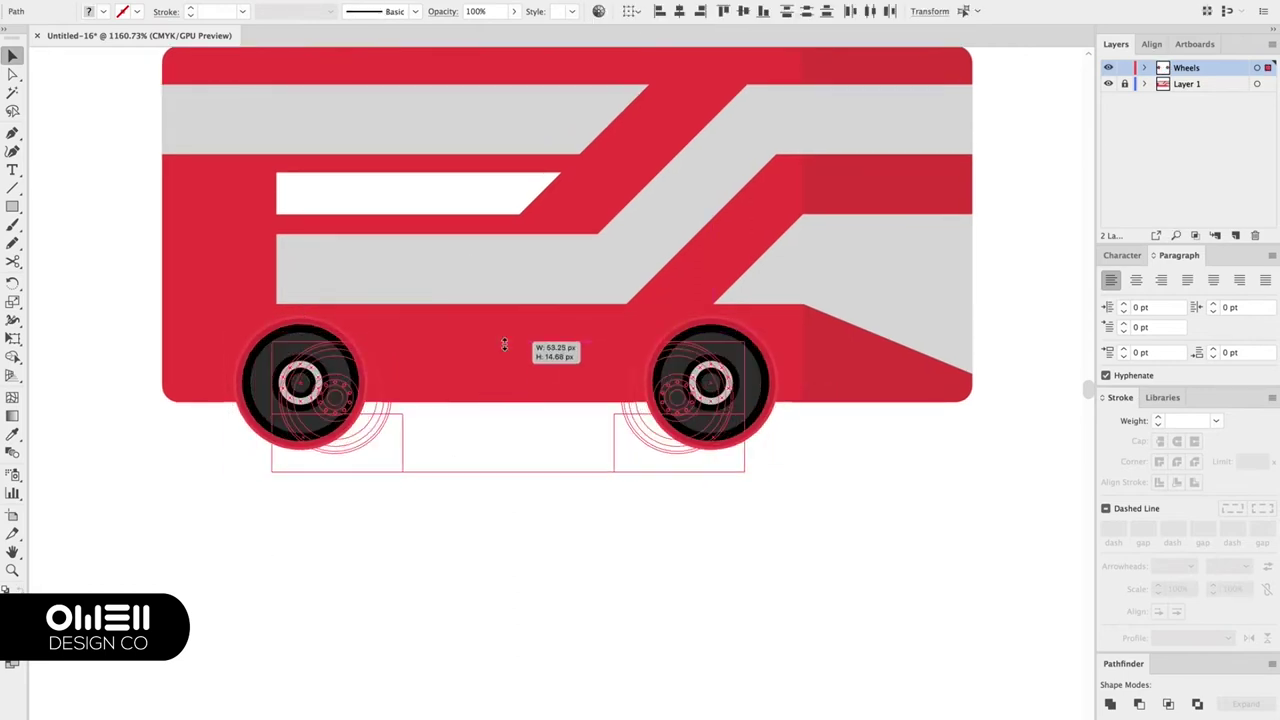
{"action": "left_click_drag", "start_coordinate": [503, 349], "coordinate": [728, 406]}
{"action": "scroll", "coordinate": [537, 477], "scroll_direction": "up", "scroll_amount": 5}
{"action": "scroll", "coordinate": [537, 477], "scroll_direction": "down", "scroll_amount": 5}
{"action": "left_click", "coordinate": [306, 486]}
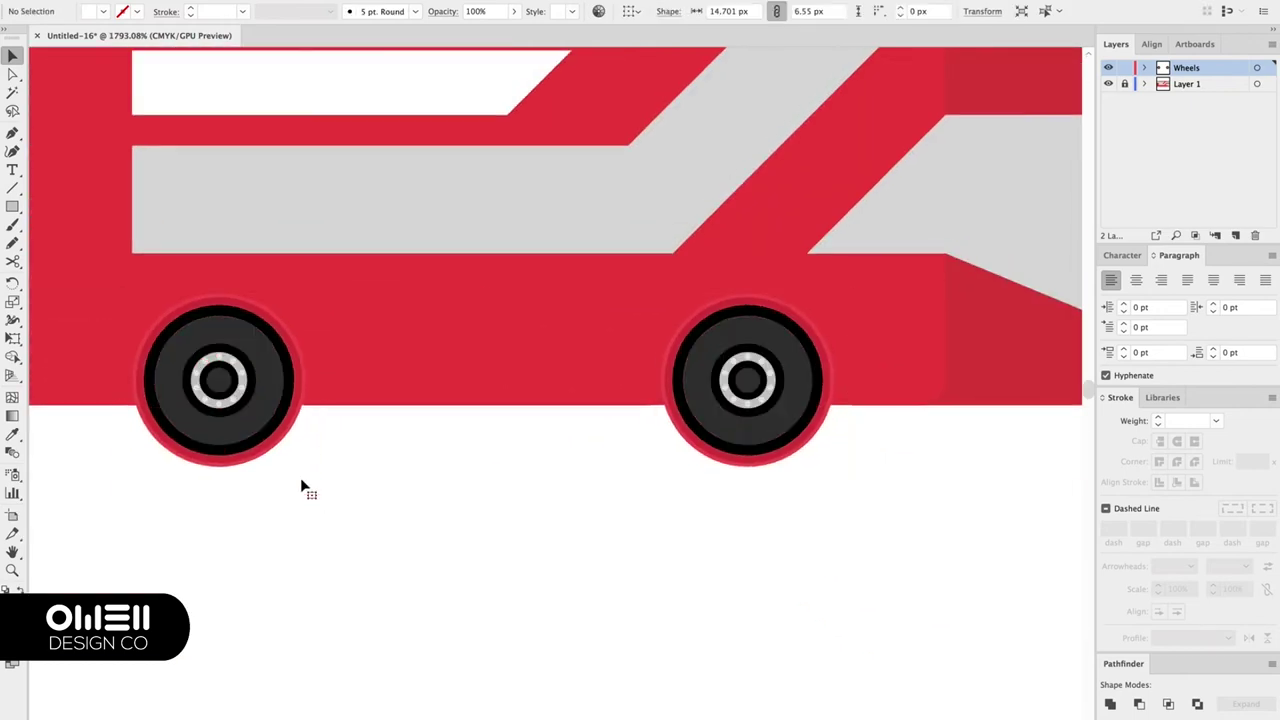
{"action": "scroll", "coordinate": [511, 387], "scroll_direction": "down", "scroll_amount": 2}
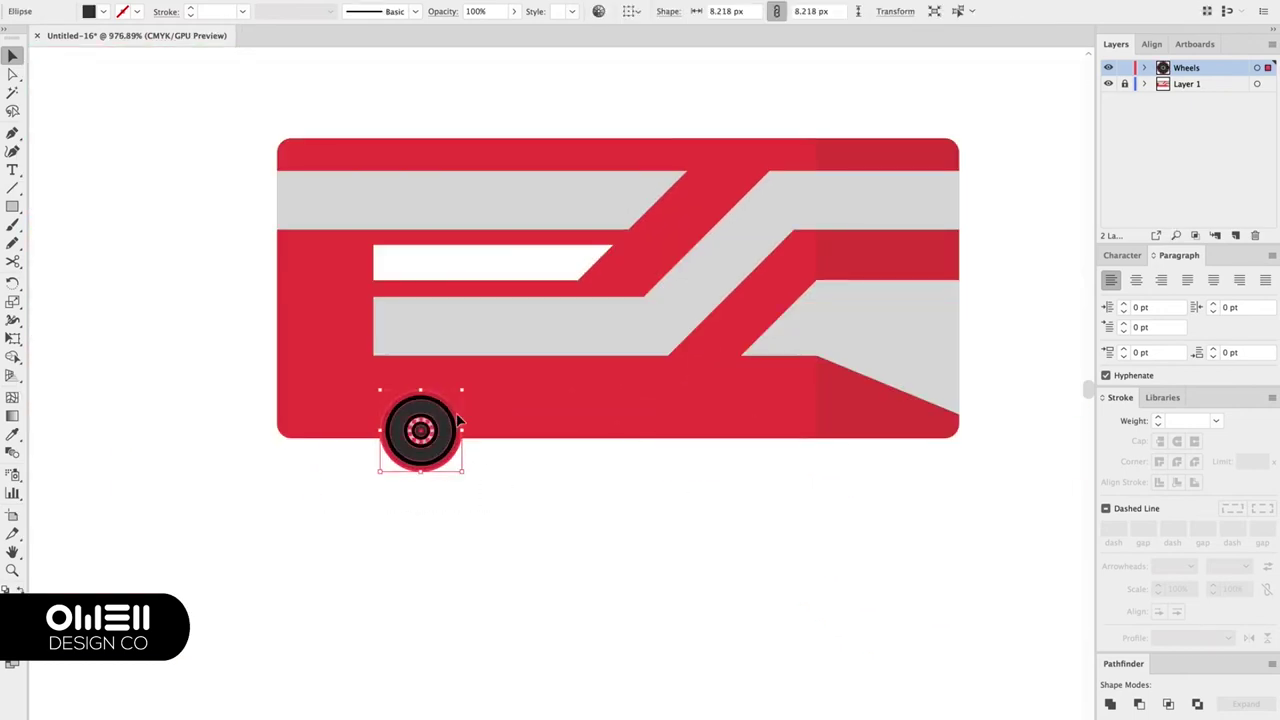
{"action": "left_click_drag", "start_coordinate": [457, 421], "coordinate": [735, 443]}
{"action": "scroll", "coordinate": [613, 359], "scroll_direction": "up", "scroll_amount": 2}
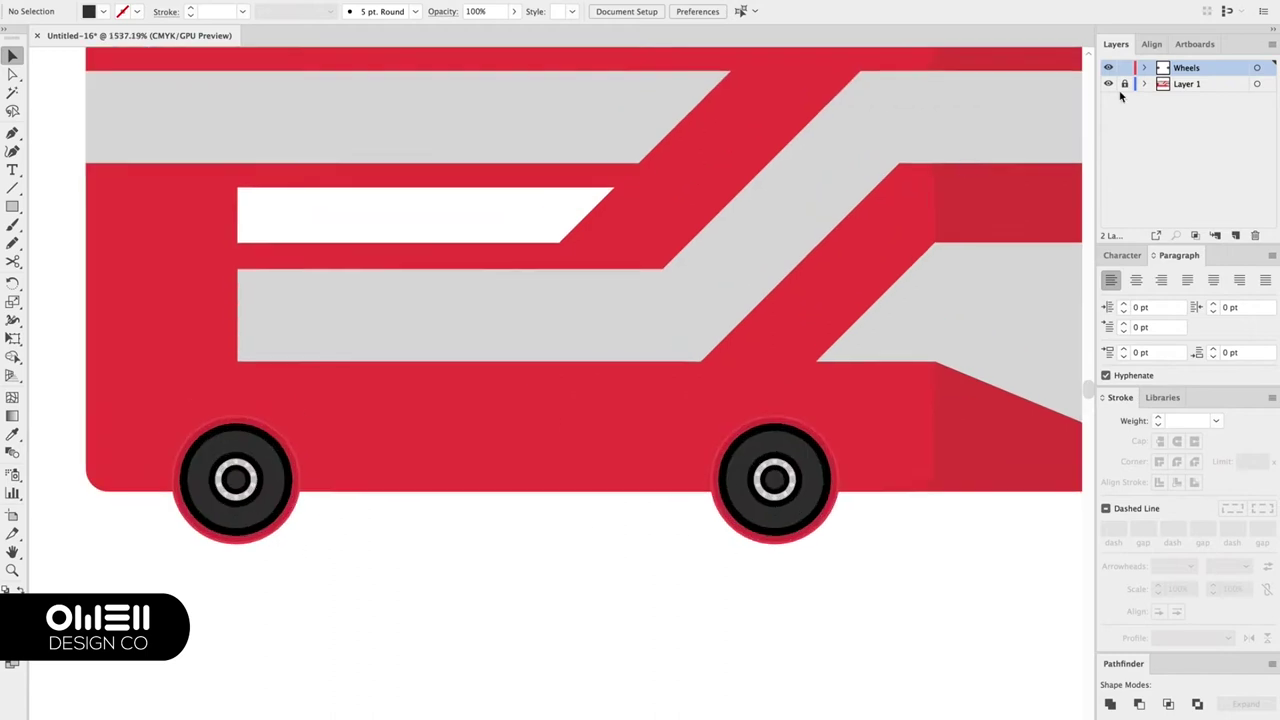
Pull out a copy of a grey stripe across the body
{"action": "left_click", "coordinate": [834, 206]}
{"action": "scroll", "coordinate": [834, 206], "scroll_direction": "right", "scroll_amount": 3}
{"action": "mouse_move", "coordinate": [503, 229]}
{"action": "left_mouse_down"}
{"action": "mouse_move", "coordinate": [578, 188]}
{"action": "mouse_move", "coordinate": [657, 277]}
{"action": "mouse_move", "coordinate": [581, 435]}
{"action": "left_mouse_up"}
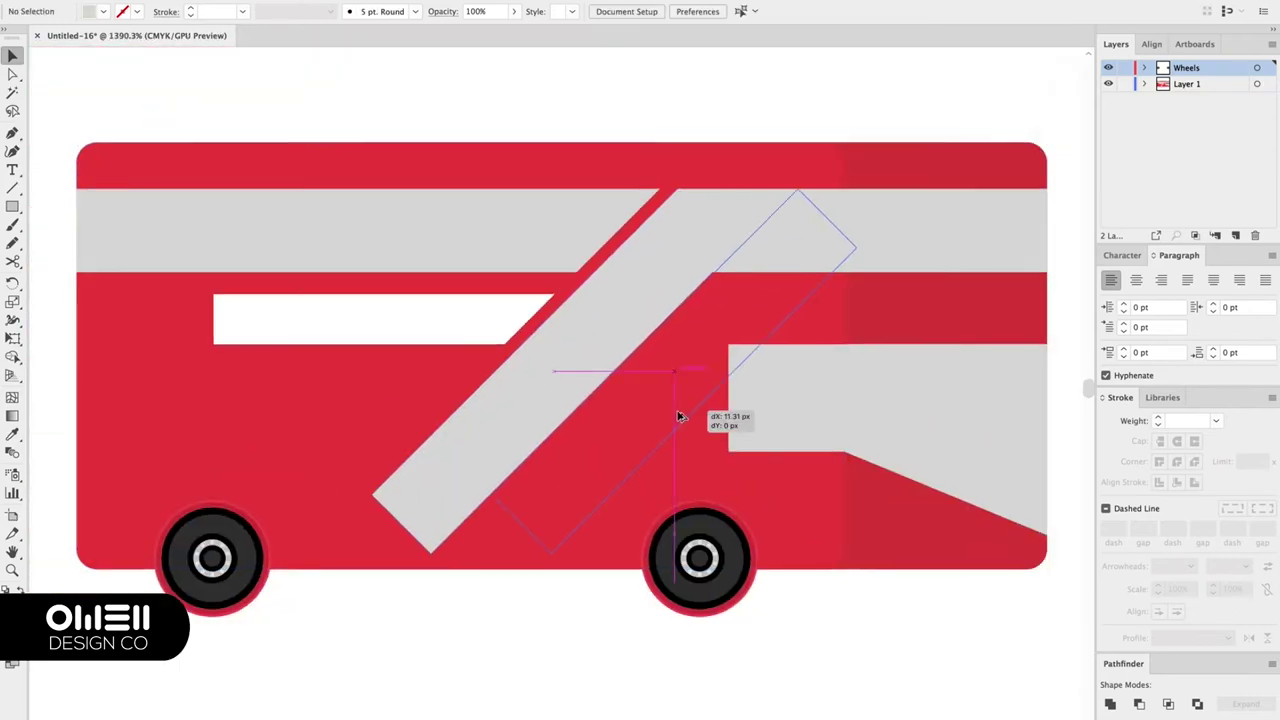
Place the stripe copy over the window and trim the overlaps with Shape Builder
{"action": "left_click_drag", "start_coordinate": [707, 420], "coordinate": [707, 420]}
{"action": "key", "text": "shift+m"}
{"action": "left_click", "coordinate": [731, 330], "text": "alt"}
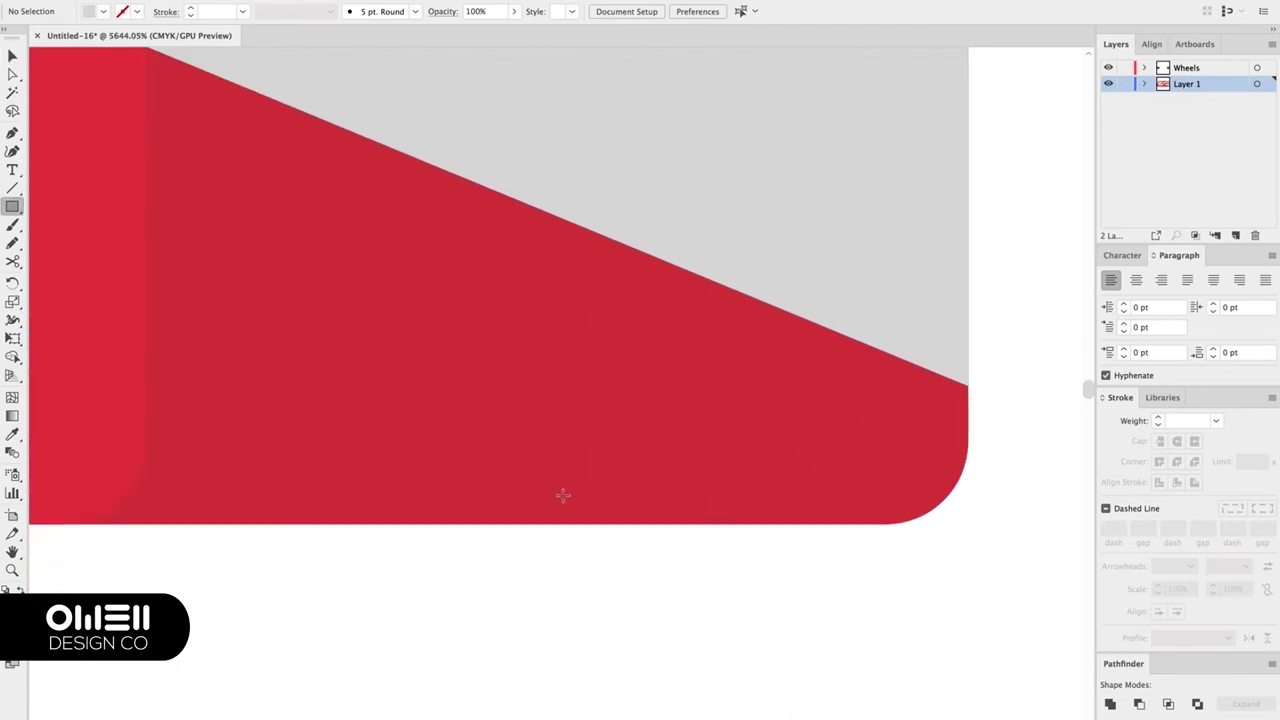
Draw a grey number-plate rectangle low on the rear bumper
{"action": "left_click_drag", "start_coordinate": [659, 416], "coordinate": [661, 428]}
{"action": "left_click_drag", "start_coordinate": [540, 481], "coordinate": [540, 482]}
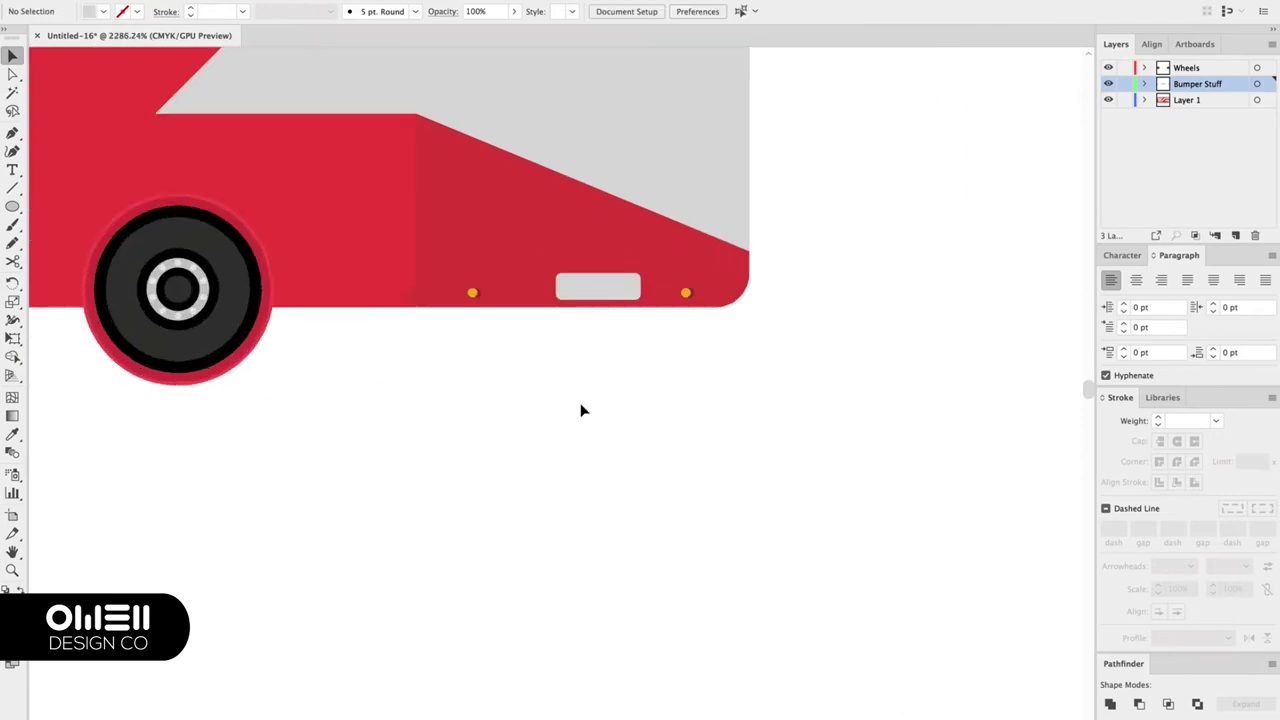
{"action": "left_click", "coordinate": [646, 368]}
{"action": "left_click", "coordinate": [703, 343]}
{"action": "scroll", "coordinate": [700, 345], "scroll_direction": "up", "scroll_amount": 3}
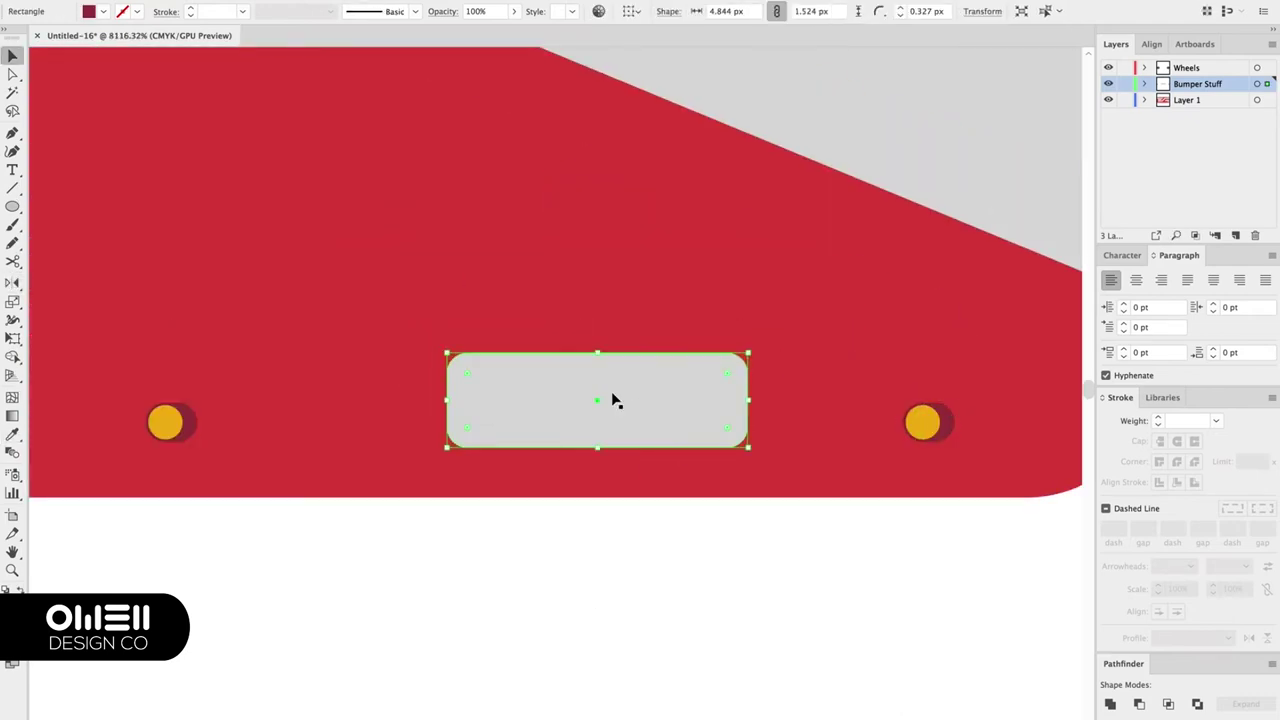
{"action": "scroll", "coordinate": [491, 357], "scroll_direction": "up", "scroll_amount": 3}
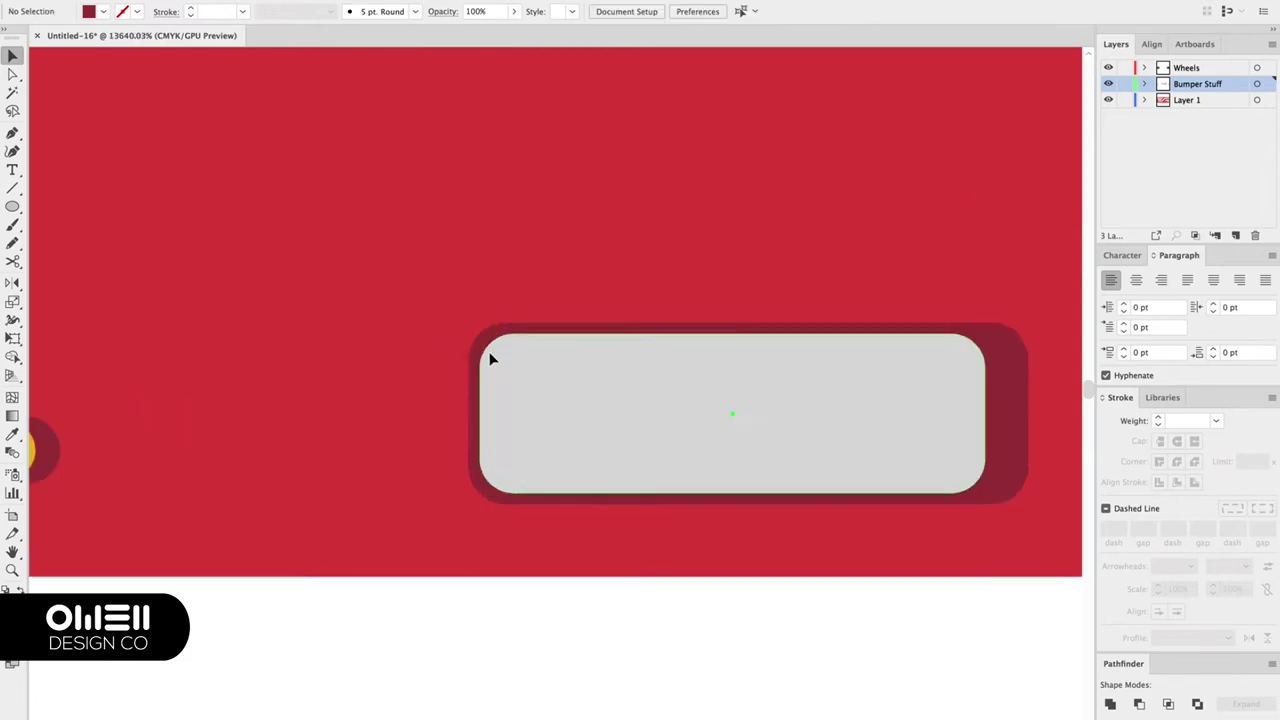
{"action": "scroll", "coordinate": [589, 466], "scroll_direction": "up", "scroll_amount": 2}
{"action": "left_click", "coordinate": [586, 591]}
{"action": "scroll", "coordinate": [557, 587], "scroll_direction": "up", "scroll_amount": 2}
Type the registration 'LYB F345' and move it onto the plate
{"action": "key", "text": "t"}
{"action": "scroll", "coordinate": [557, 587], "scroll_direction": "down", "scroll_amount": 3}
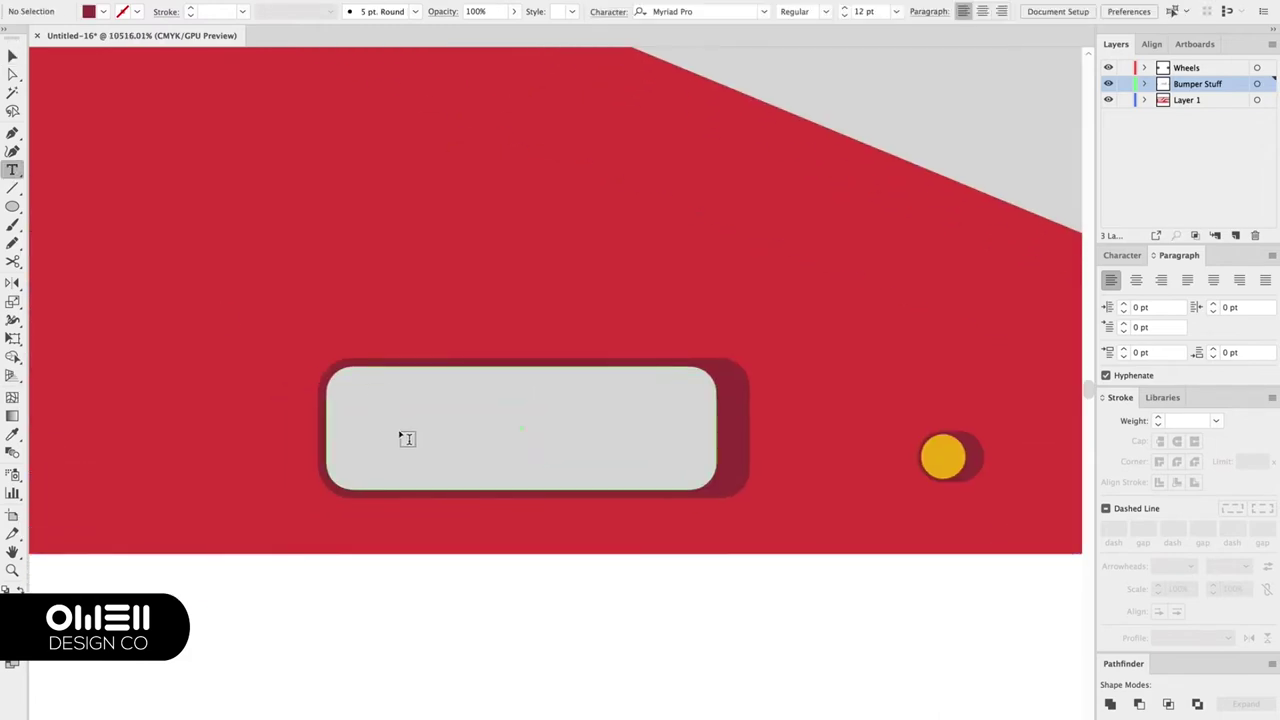
{"action": "left_click", "coordinate": [406, 437]}
{"action": "type", "text": "LYB F345"}
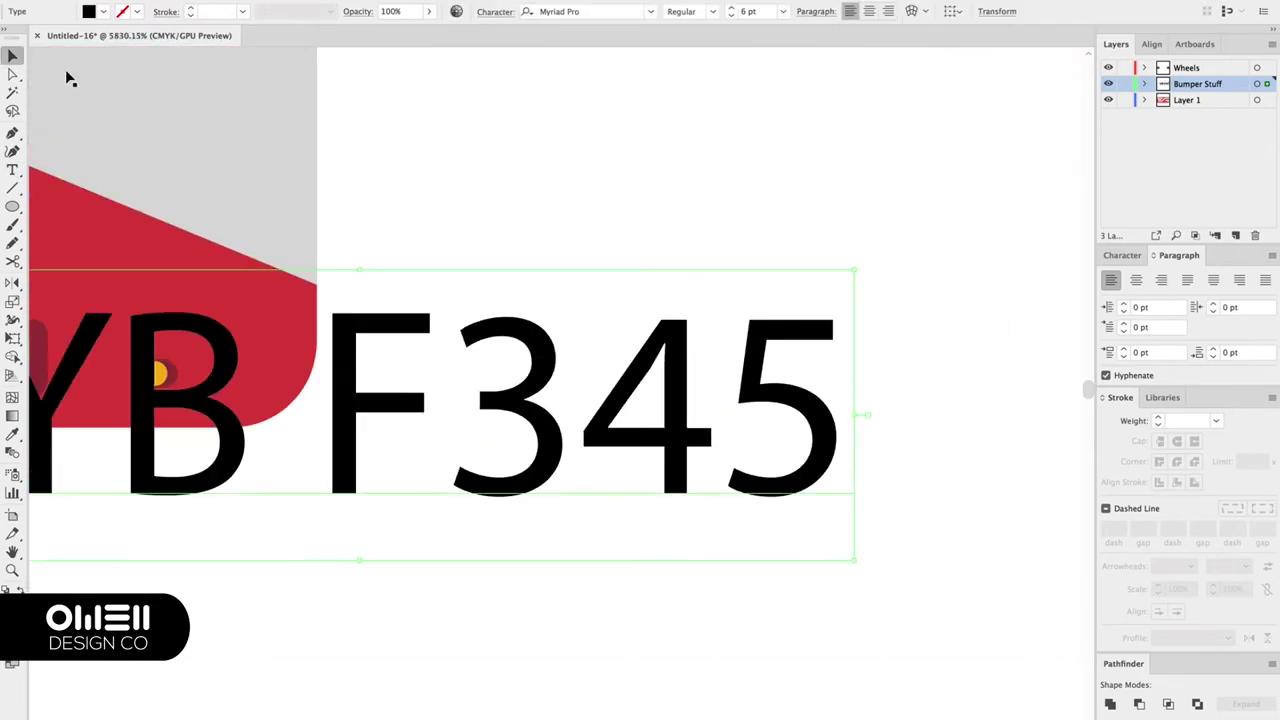
{"action": "key", "text": "Escape"}
{"action": "scroll", "coordinate": [66, 77], "scroll_direction": "down", "scroll_amount": 3}
{"action": "left_click_drag", "start_coordinate": [257, 434], "coordinate": [300, 374]}
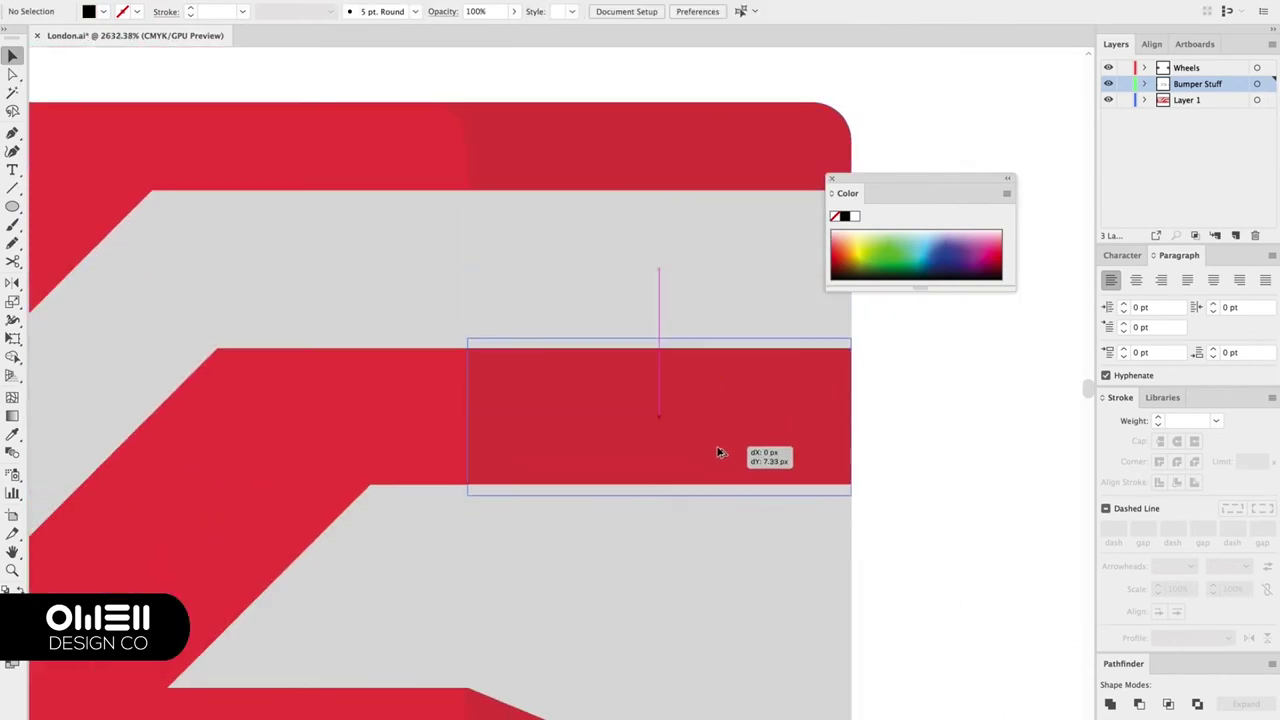
Shift the rounded window rectangle down inside the red band
{"action": "left_click_drag", "start_coordinate": [504, 371], "coordinate": [815, 463]}
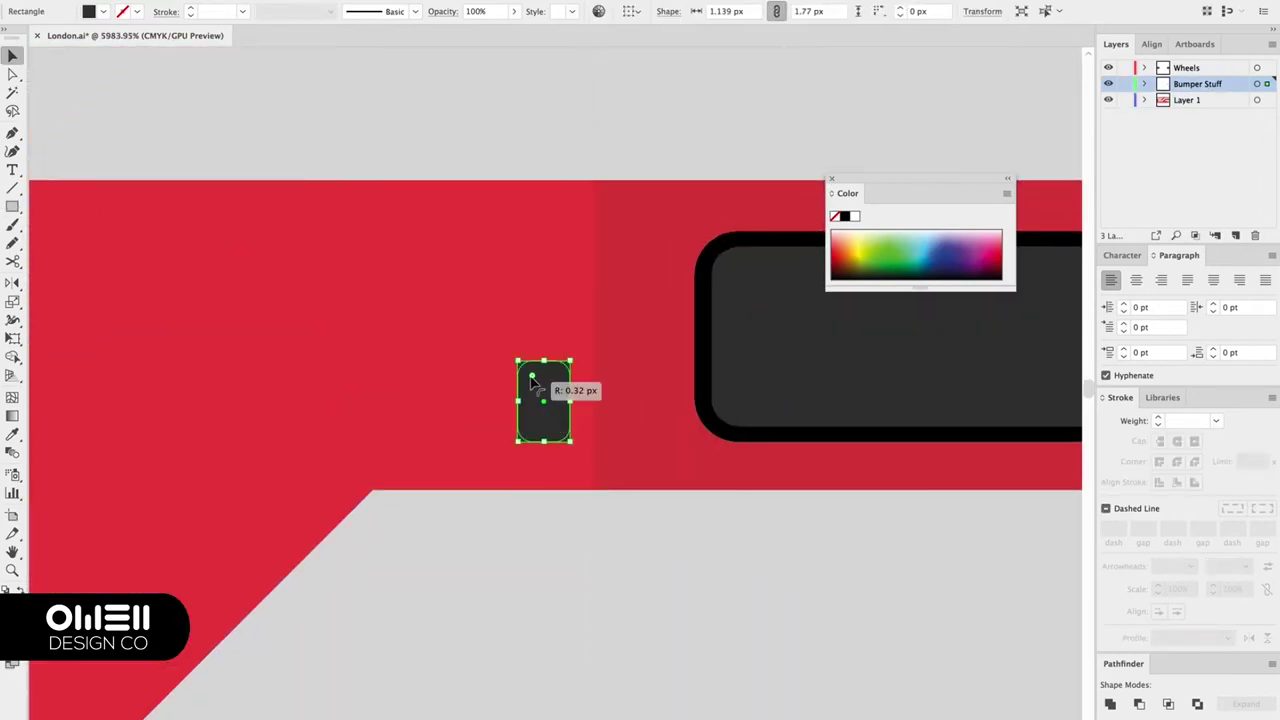
Finish the vertical mirror arm, colour it grey, and add a stretched tab copy
{"action": "left_click", "coordinate": [524, 592]}
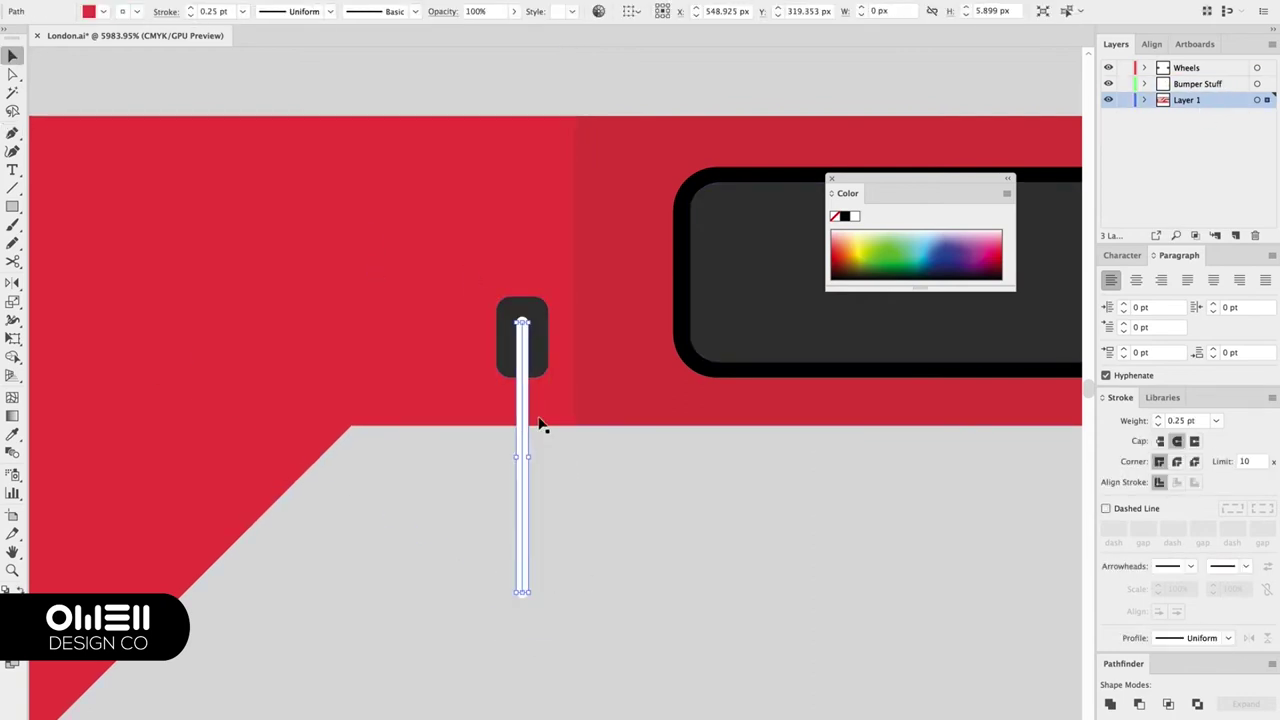
{"action": "key", "text": "i"}
{"action": "left_click", "coordinate": [555, 436]}
{"action": "left_click_drag", "start_coordinate": [538, 625], "coordinate": [538, 653]}
{"action": "left_click_drag", "start_coordinate": [522, 580], "coordinate": [533, 461]}
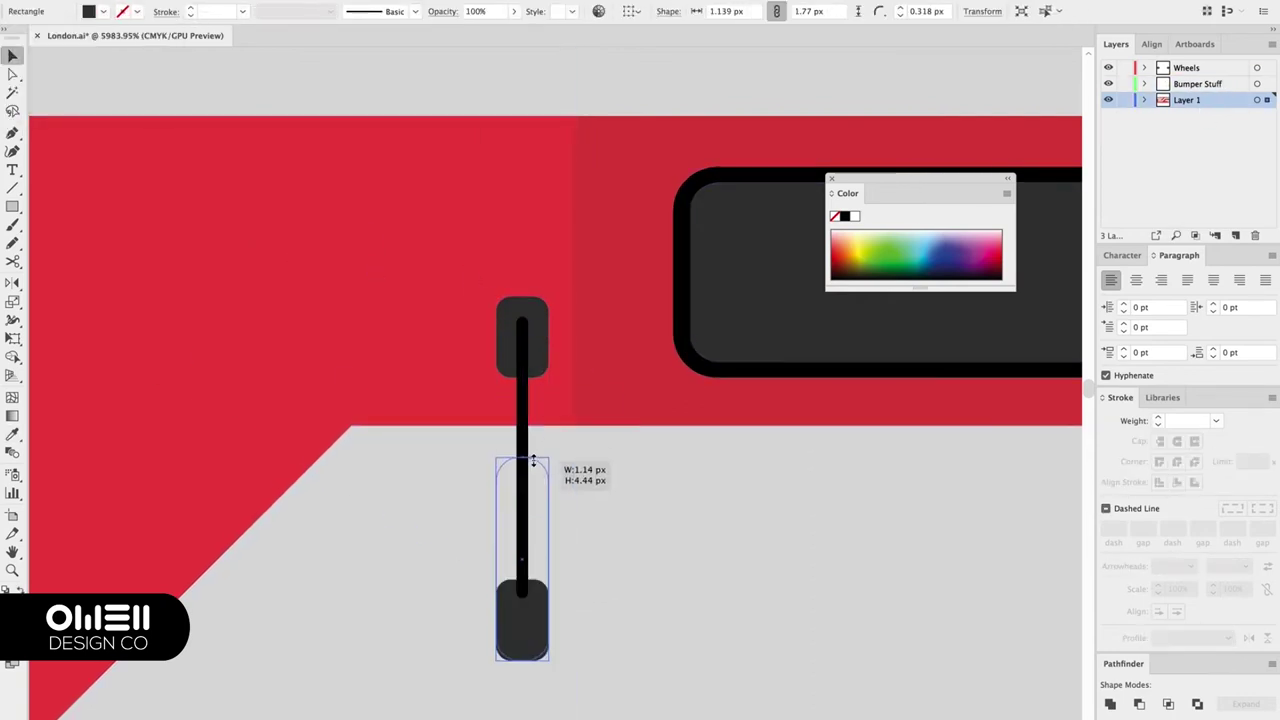
{"action": "scroll", "coordinate": [557, 500], "scroll_direction": "up", "scroll_amount": 3}
{"action": "scroll", "coordinate": [437, 391], "scroll_direction": "up", "scroll_amount": 2}
Fill the hub circle mid grey and add small light-grey circles inside it
{"action": "key", "text": "l"}
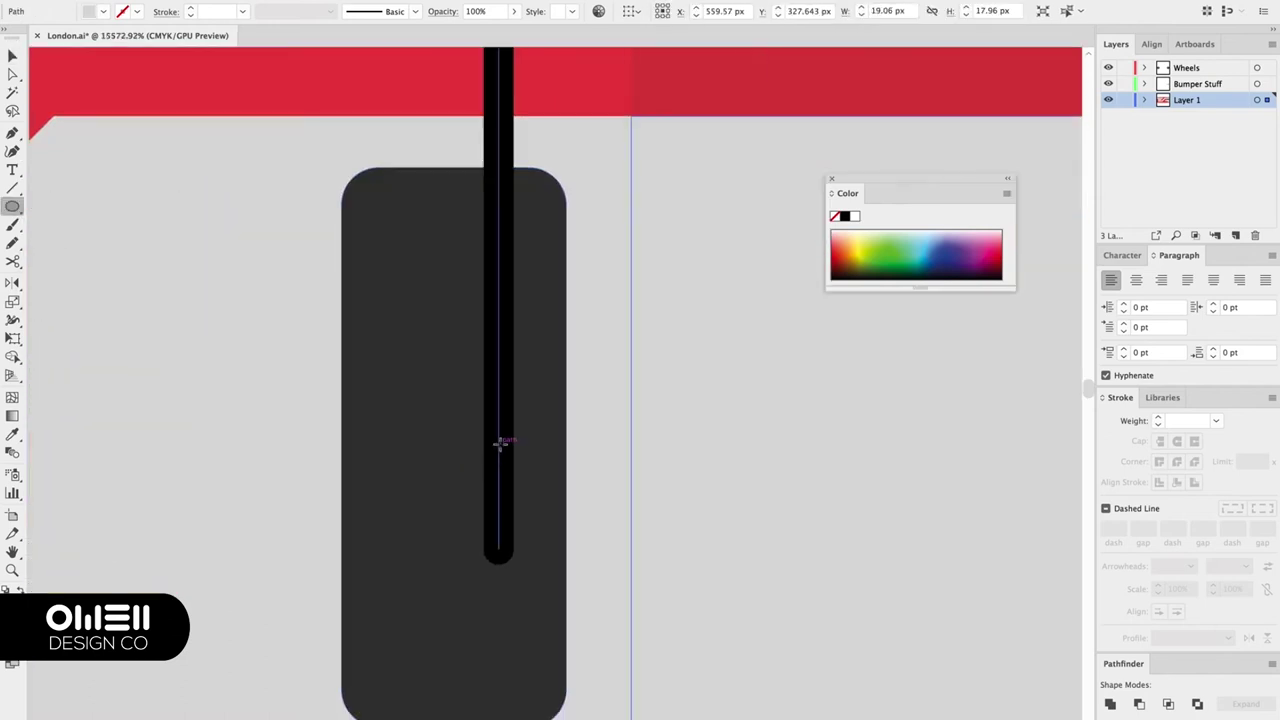
{"action": "left_click", "coordinate": [106, 16]}
{"action": "scroll", "coordinate": [246, 360], "scroll_direction": "up", "scroll_amount": 2}
{"action": "scroll", "coordinate": [504, 342], "scroll_direction": "up", "scroll_amount": 3}
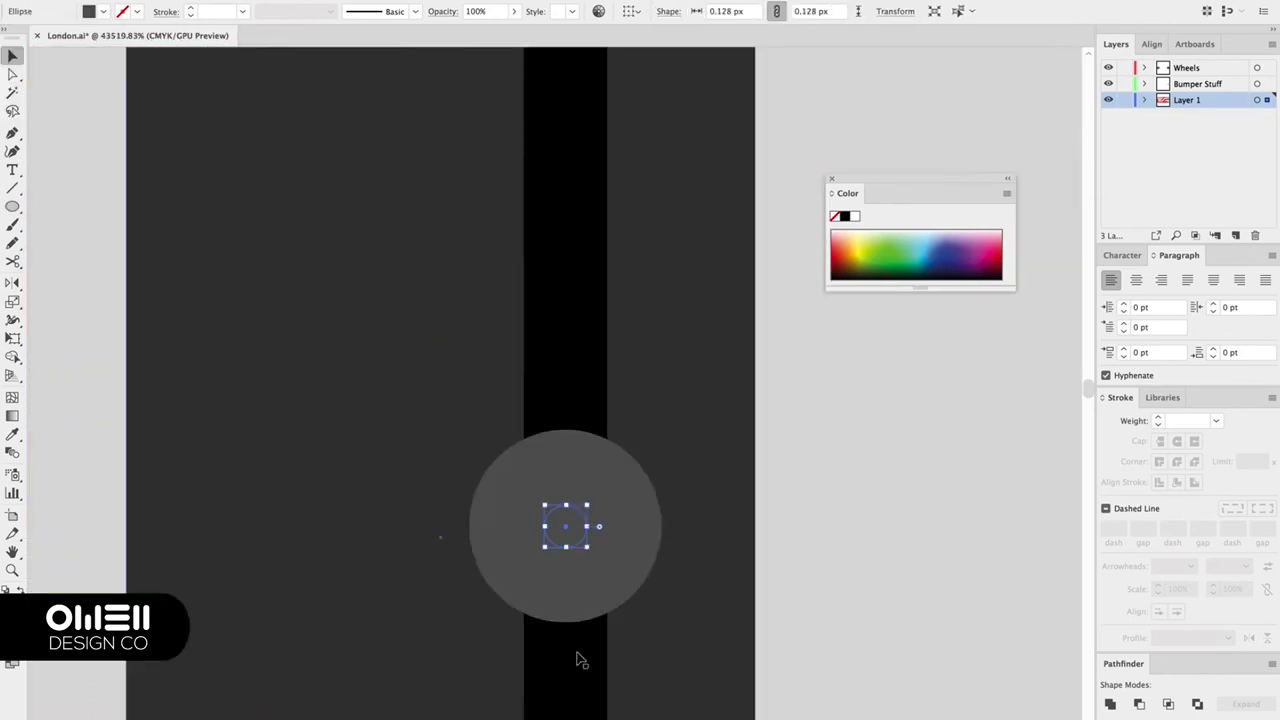
{"action": "left_click", "coordinate": [102, 11]}
{"action": "left_click", "coordinate": [40, 60]}
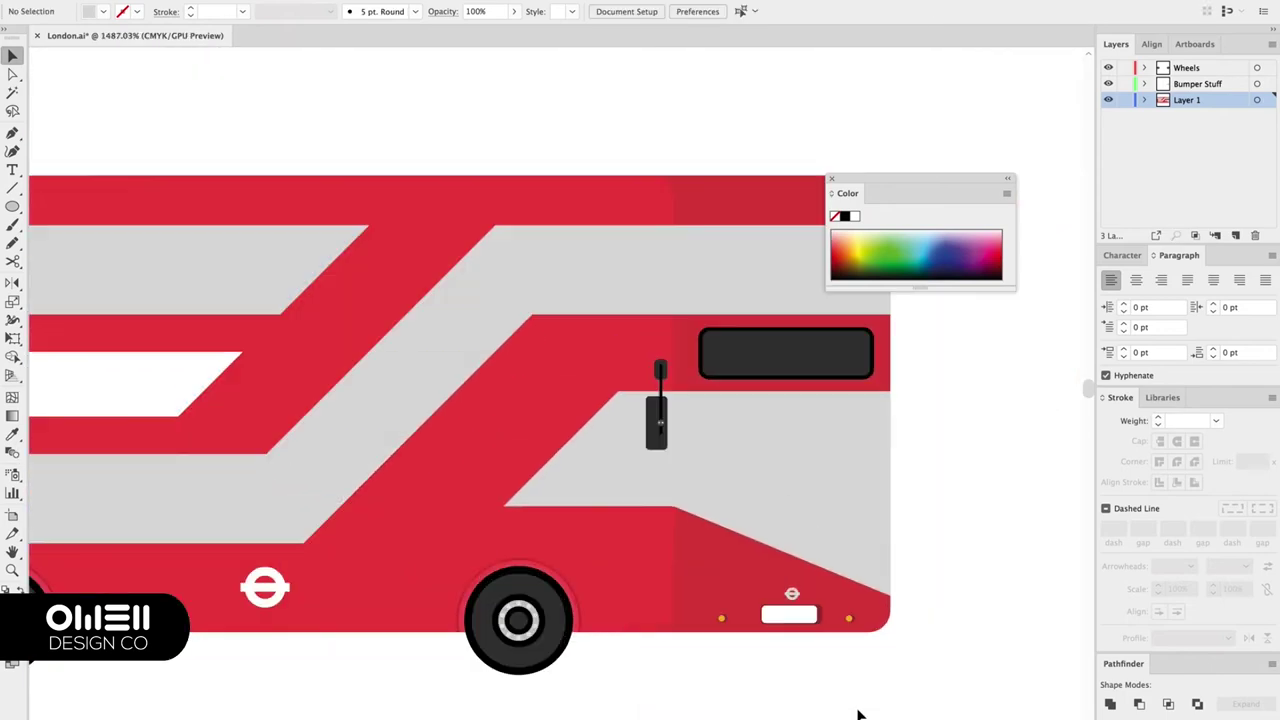
Rename the wheels layer and shift the back wheels right behind the front pair
{"action": "double_click", "coordinate": [1185, 69]}
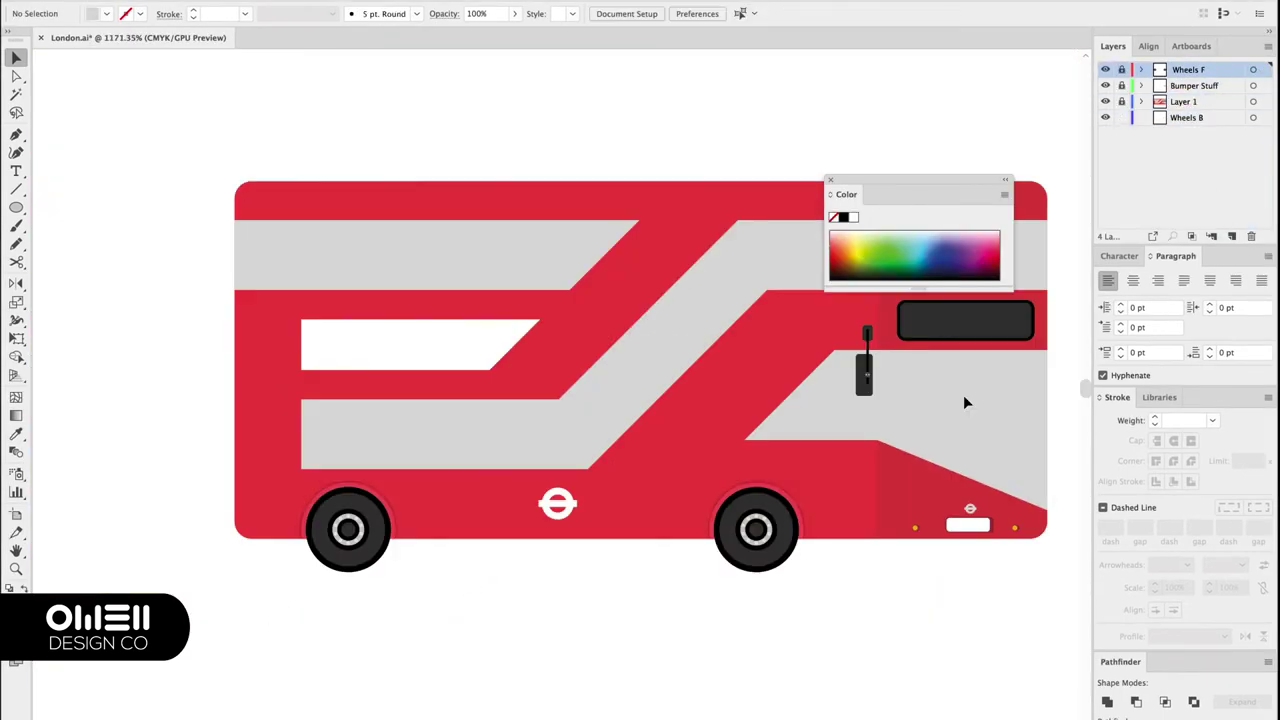
{"action": "scroll", "coordinate": [965, 403], "scroll_direction": "right", "scroll_amount": 5}
{"action": "left_click_drag", "start_coordinate": [534, 514], "coordinate": [700, 534]}
{"action": "left_click", "coordinate": [758, 594]}
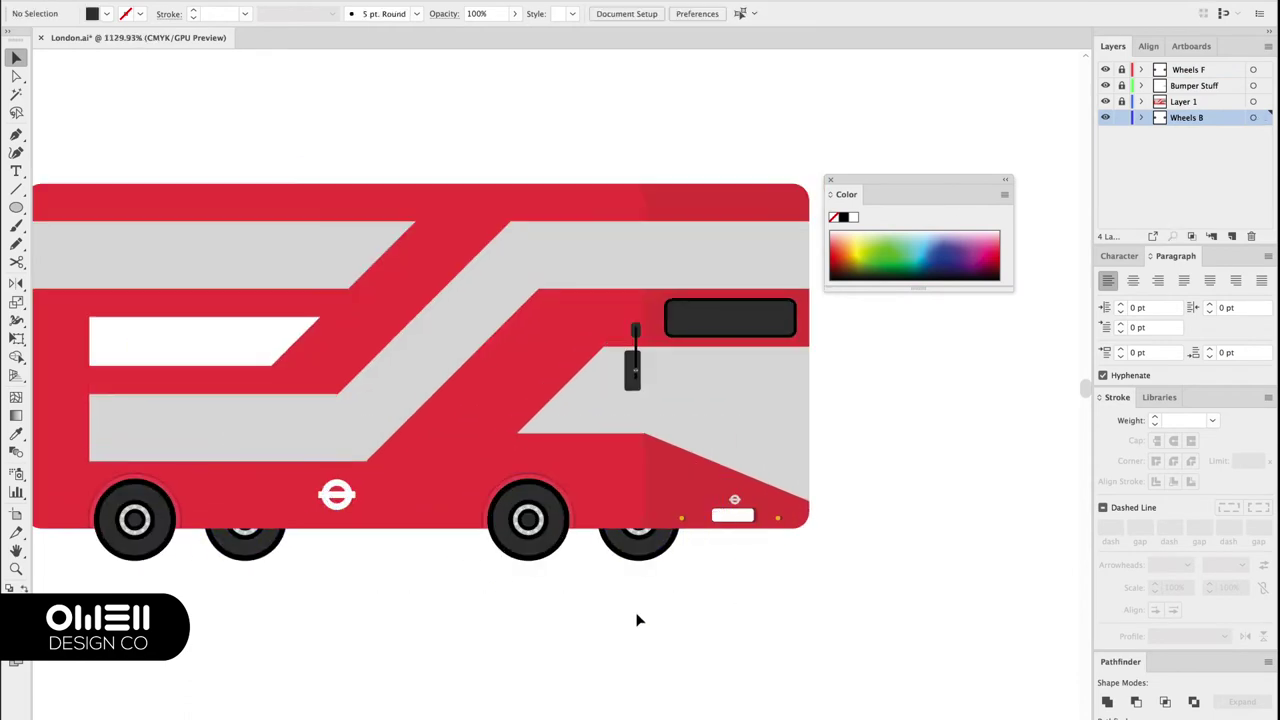
{"action": "scroll", "coordinate": [636, 620], "scroll_direction": "down", "scroll_amount": 3}
{"action": "scroll", "coordinate": [728, 591], "scroll_direction": "up", "scroll_amount": 3}
{"action": "scroll", "coordinate": [843, 548], "scroll_direction": "down", "scroll_amount": 5}
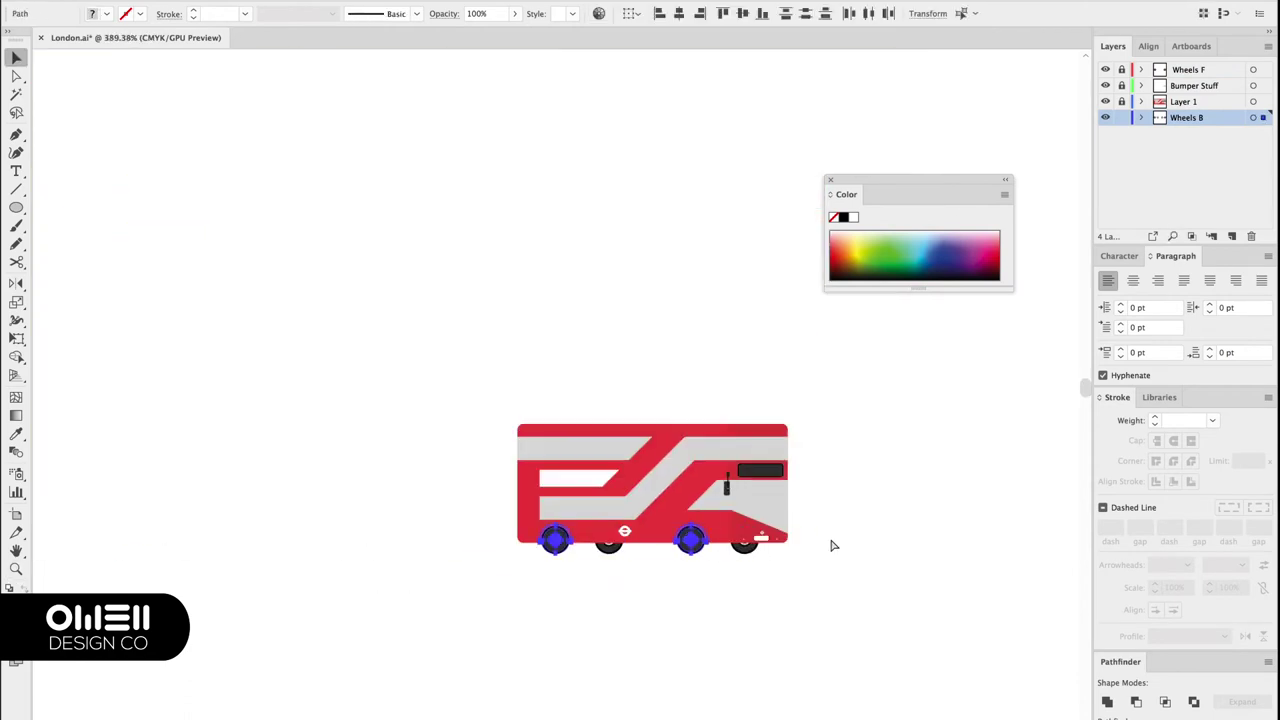
{"action": "left_click", "coordinate": [830, 545]}
{"action": "scroll", "coordinate": [830, 545], "scroll_direction": "up", "scroll_amount": 2}
Select the grey stripe on the bus side
{"action": "left_click", "coordinate": [603, 480]}
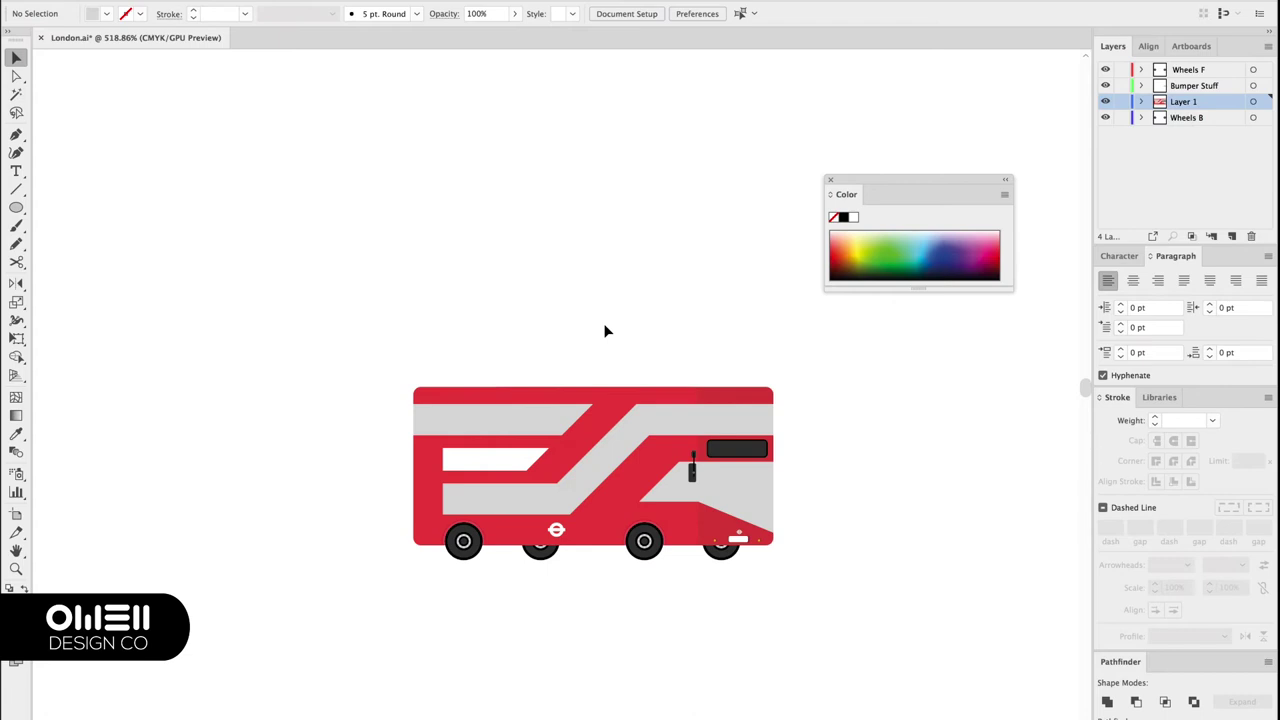
{"action": "scroll", "coordinate": [752, 514], "scroll_direction": "up", "scroll_amount": 6}
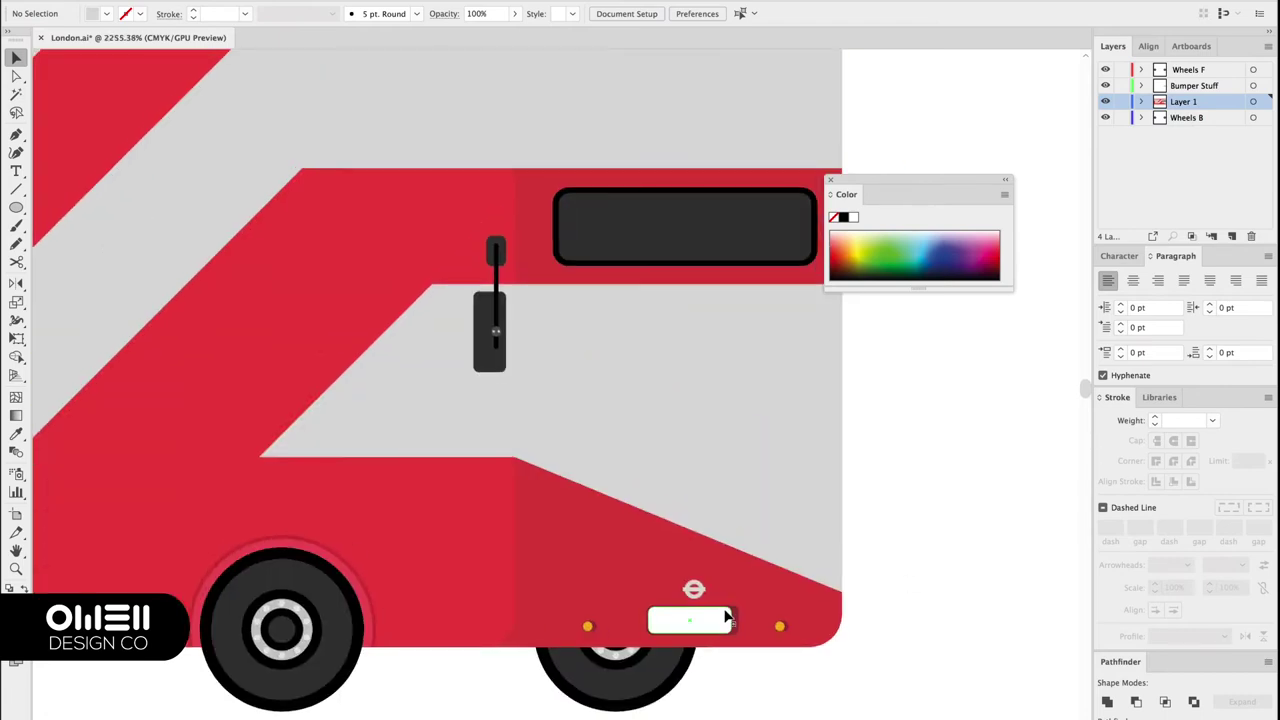
{"action": "key", "text": "l"}
{"action": "scroll", "coordinate": [663, 391], "scroll_direction": "up", "scroll_amount": 4}
Draw the headlight circle and move it onto a new Headlights layer near the bumper light
{"action": "scroll", "coordinate": [600, 368], "scroll_direction": "up", "scroll_amount": 2}
{"action": "left_click_drag", "start_coordinate": [481, 477], "coordinate": [623, 334]}
{"action": "key", "text": "ctrl+x"}
{"action": "left_click", "coordinate": [1211, 236]}
{"action": "key", "text": "ctrl+v"}
{"action": "double_click", "coordinate": [1186, 101]}
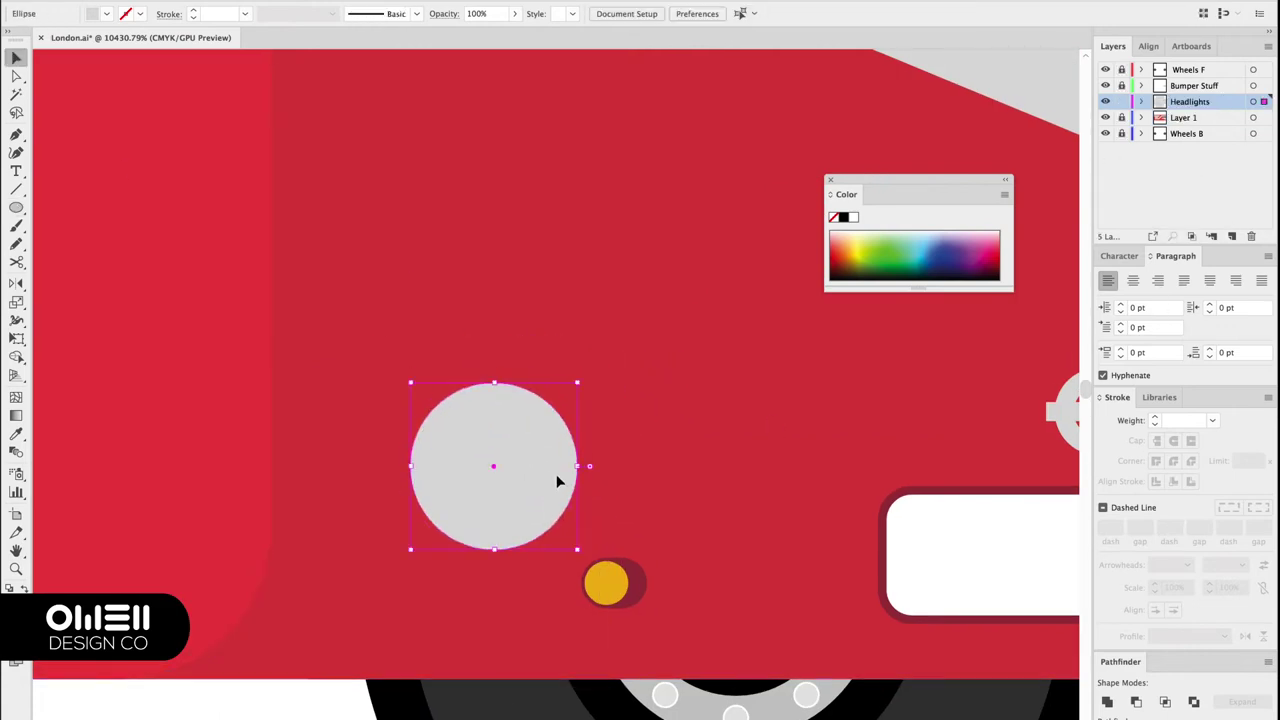
{"action": "left_click_drag", "start_coordinate": [590, 451], "coordinate": [598, 451]}
{"action": "left_click_drag", "start_coordinate": [598, 451], "coordinate": [607, 467]}
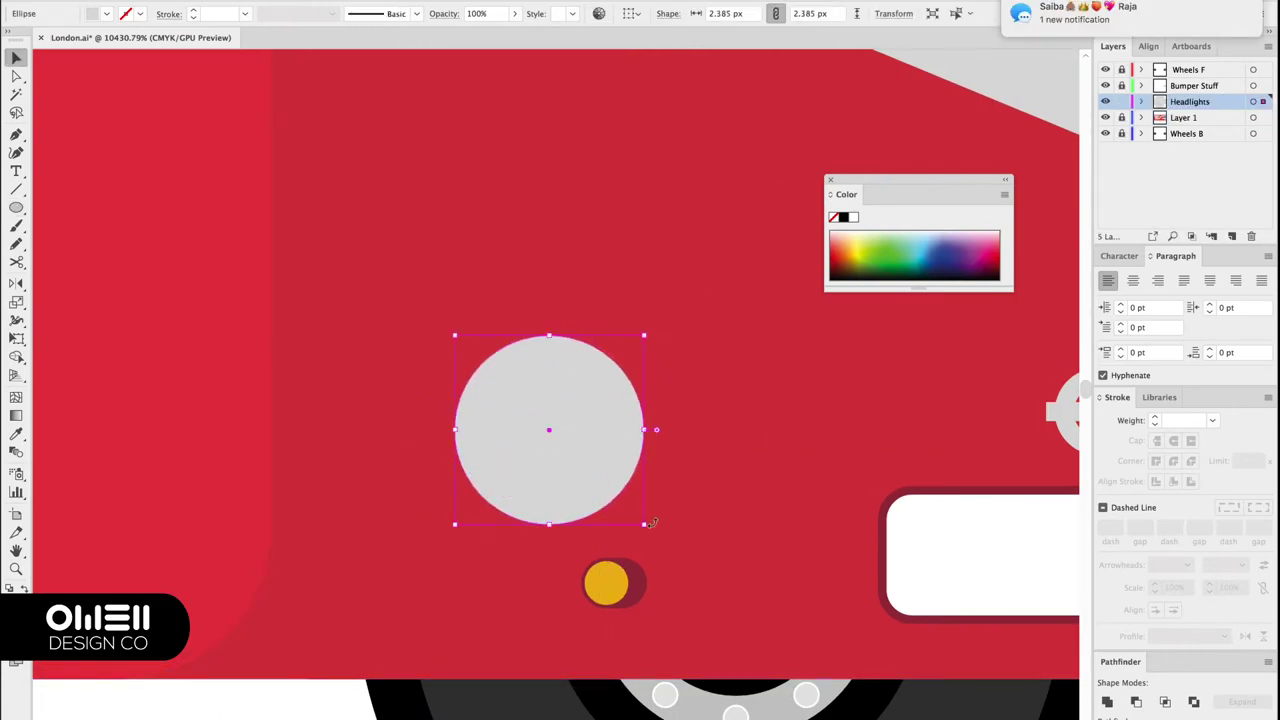
{"action": "left_click_drag", "start_coordinate": [651, 521], "coordinate": [627, 501]}
Shrink a circle into the grey inner lens of the headlight
{"action": "scroll", "coordinate": [627, 501], "scroll_direction": "down", "scroll_amount": 3}
{"action": "scroll", "coordinate": [630, 296], "scroll_direction": "up", "scroll_amount": 3}
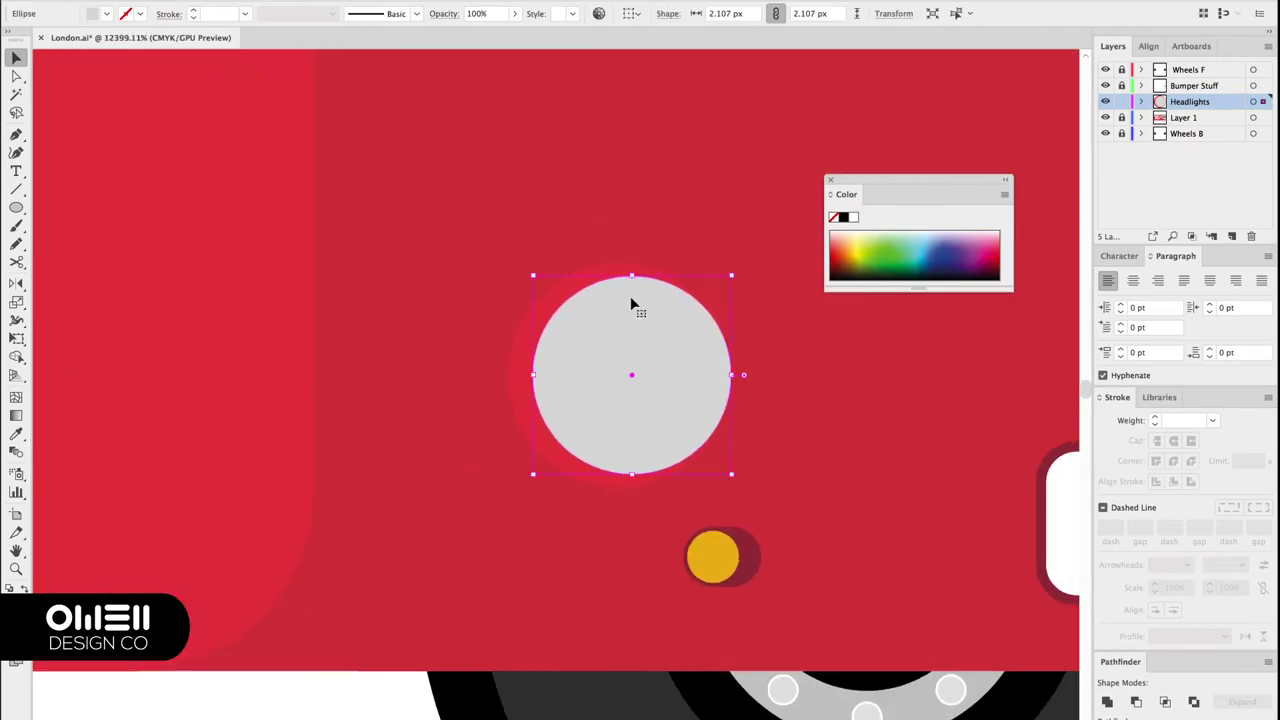
{"action": "scroll", "coordinate": [631, 298], "scroll_direction": "down", "scroll_amount": 3}
{"action": "scroll", "coordinate": [560, 500], "scroll_direction": "up", "scroll_amount": 4}
{"action": "left_click_drag", "start_coordinate": [763, 312], "coordinate": [727, 331]}
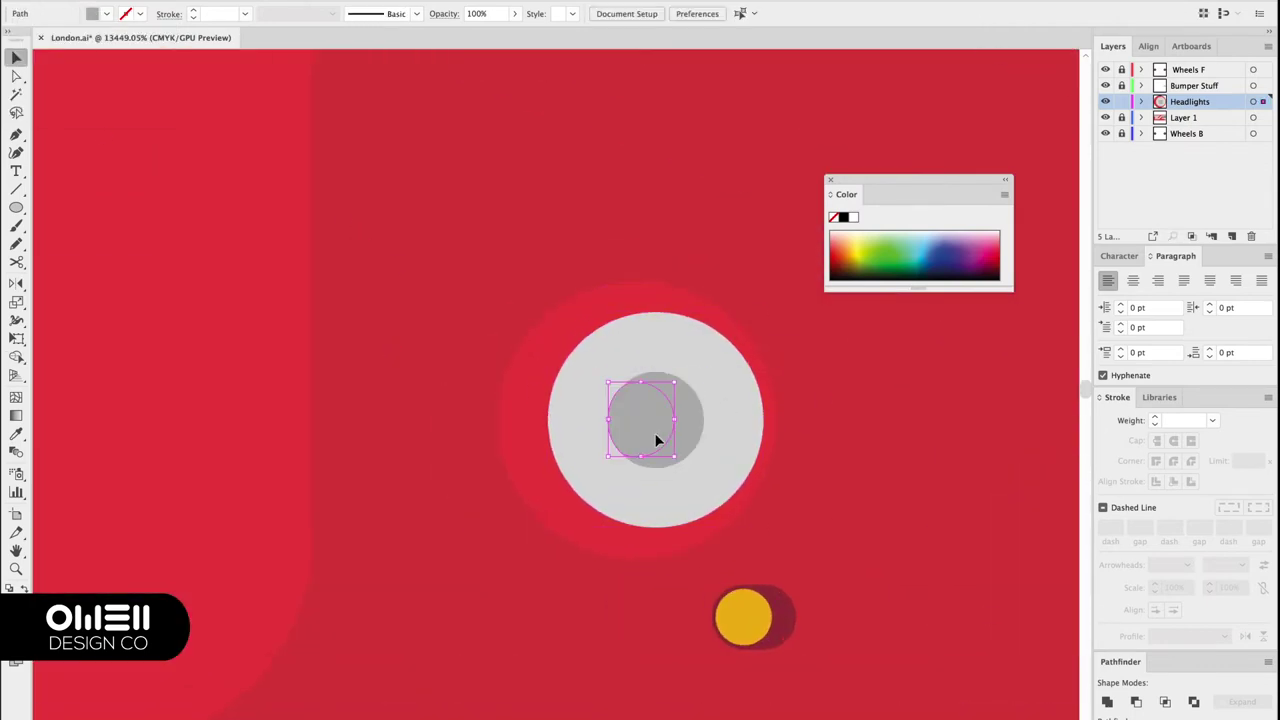
{"action": "left_click", "coordinate": [385, 278]}
Cut an overlapping circle from the lens to make a white crescent highlight
{"action": "left_click_drag", "start_coordinate": [669, 341], "coordinate": [672, 344]}
{"action": "scroll", "coordinate": [766, 428], "scroll_direction": "up", "scroll_amount": 3}
{"action": "scroll", "coordinate": [628, 448], "scroll_direction": "up", "scroll_amount": 2}
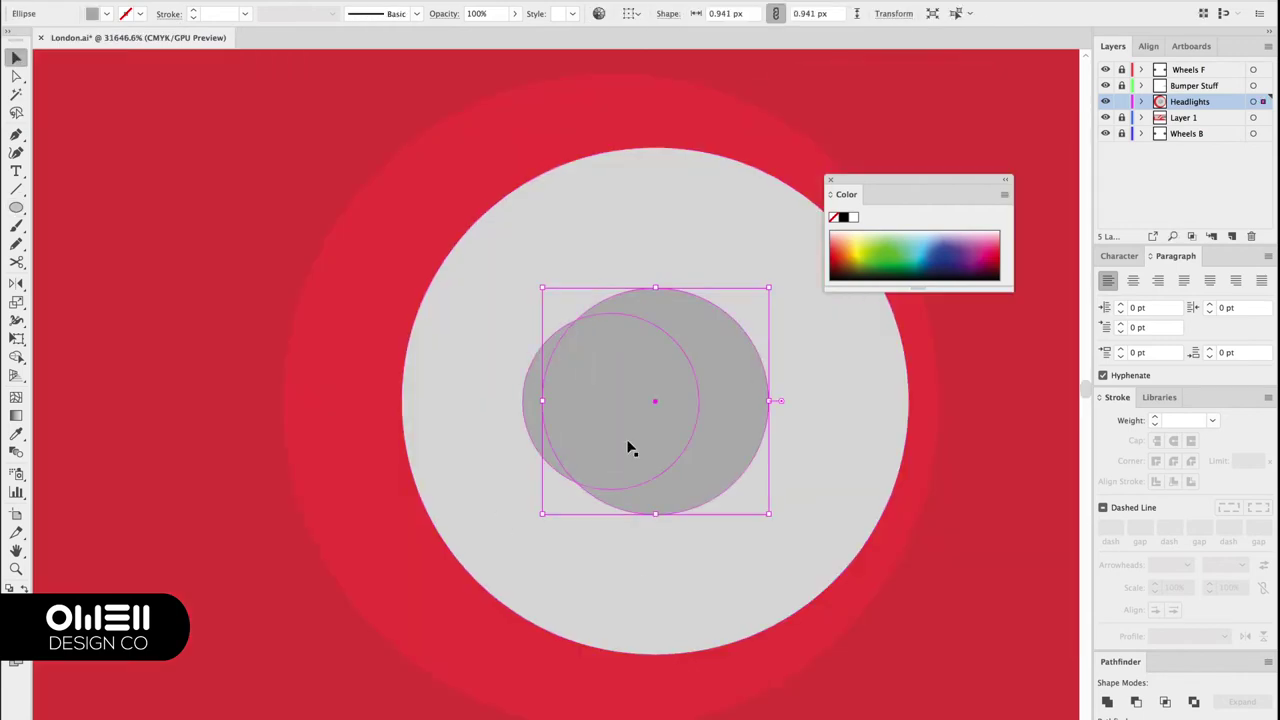
{"action": "left_click", "coordinate": [516, 428]}
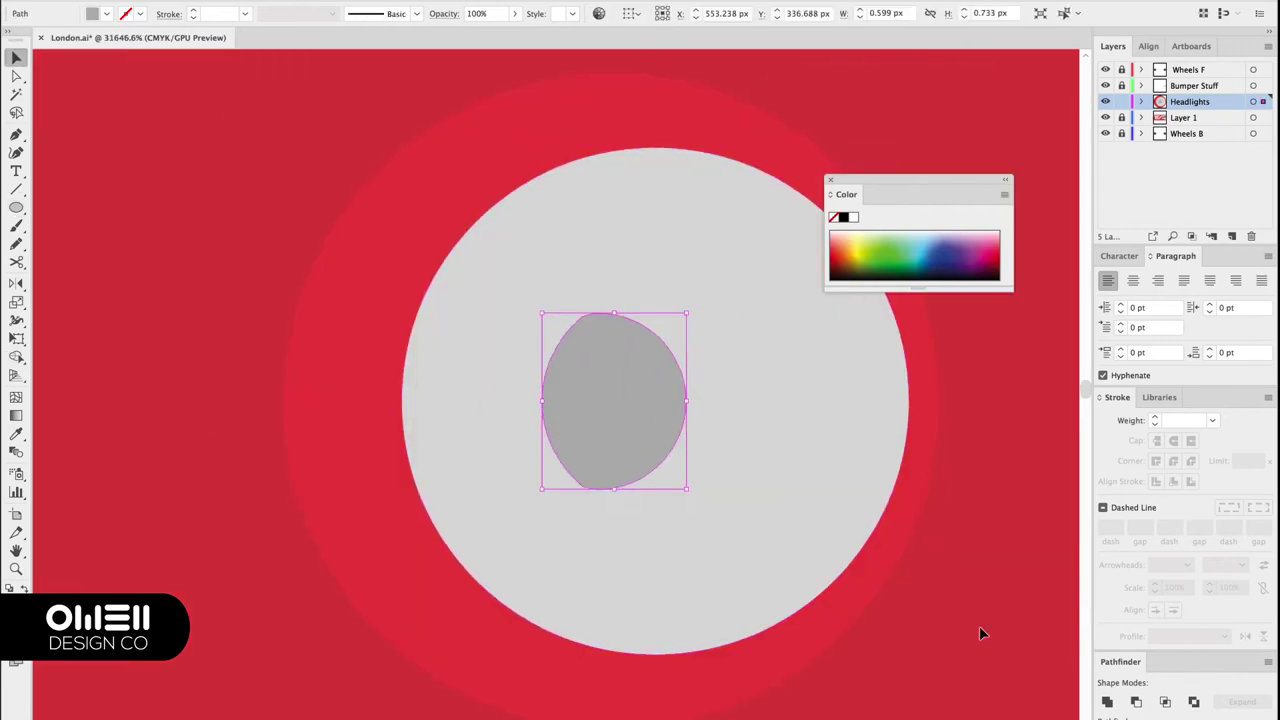
{"action": "left_click", "coordinate": [629, 428]}
{"action": "scroll", "coordinate": [914, 663], "scroll_direction": "down", "scroll_amount": 2}
{"action": "left_click", "coordinate": [351, 287]}
{"action": "scroll", "coordinate": [430, 340], "scroll_direction": "up", "scroll_amount": 2}
{"action": "left_click", "coordinate": [517, 400]}
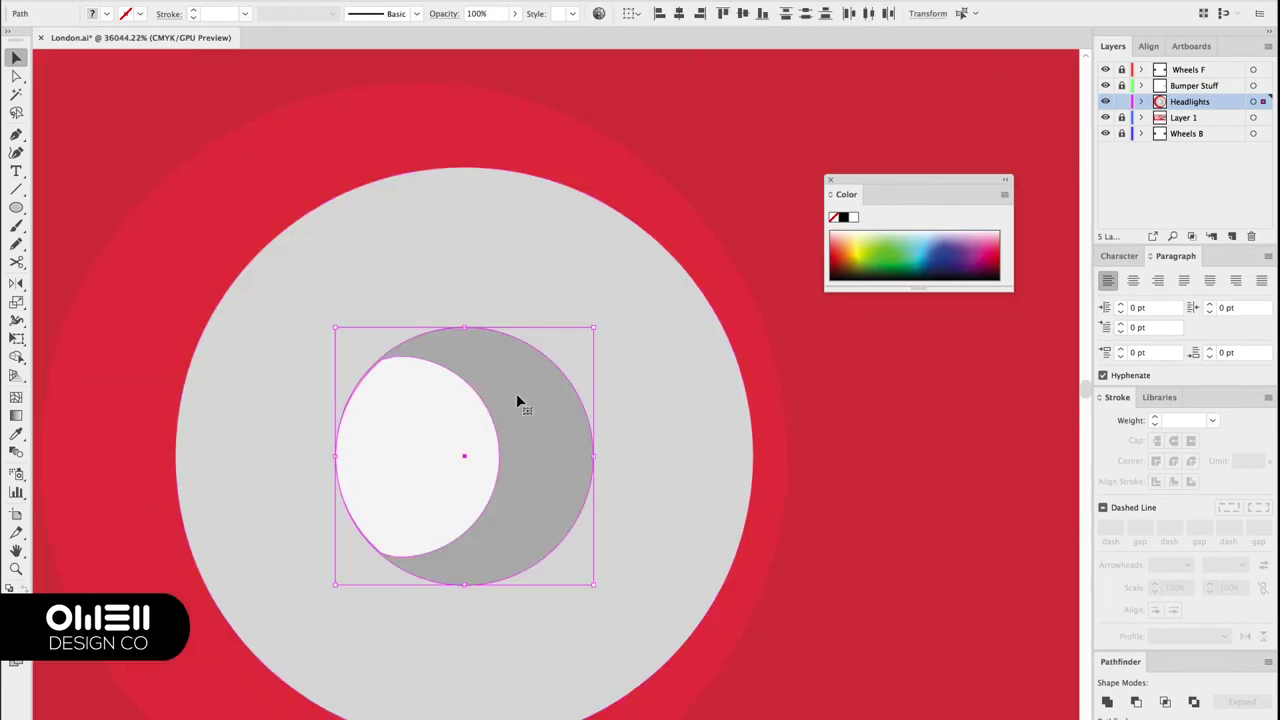
Ring the headlight with small dots using 45° rotated copies and Ctrl+D
{"action": "left_click_drag", "start_coordinate": [336, 388], "coordinate": [415, 300]}
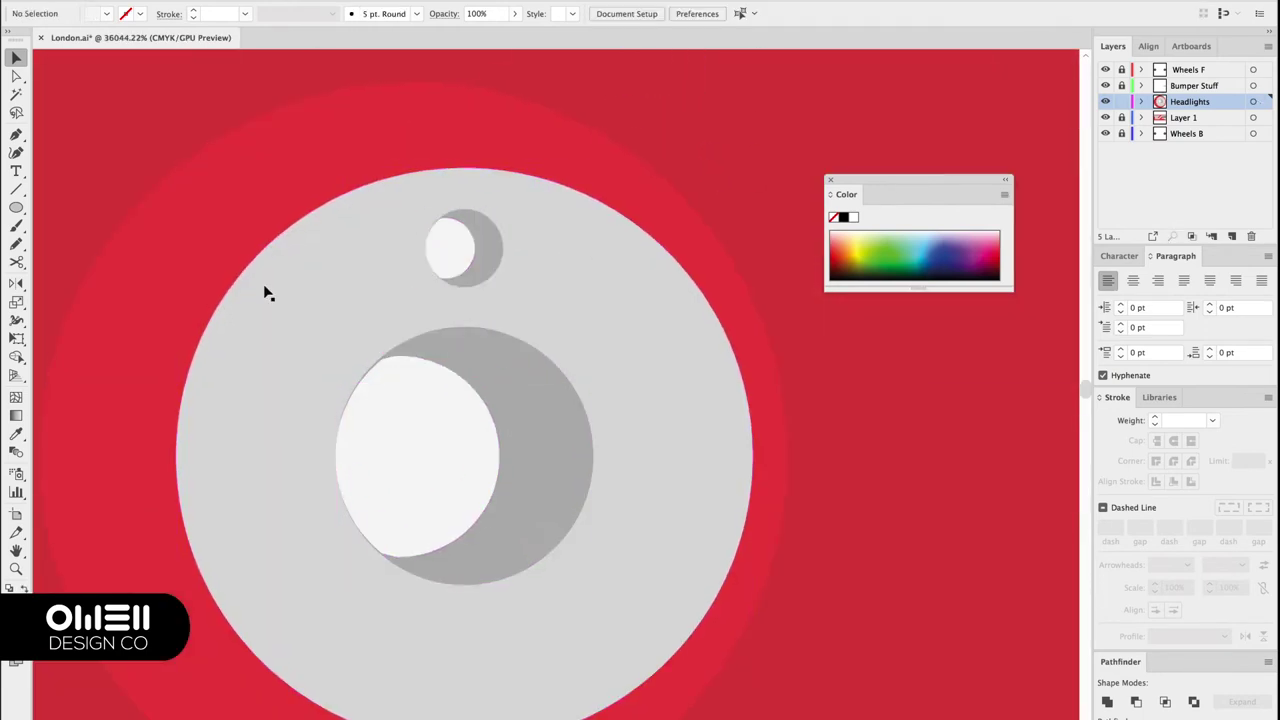
{"action": "key", "text": "ctrl+z"}
{"action": "left_click", "coordinate": [16, 320]}
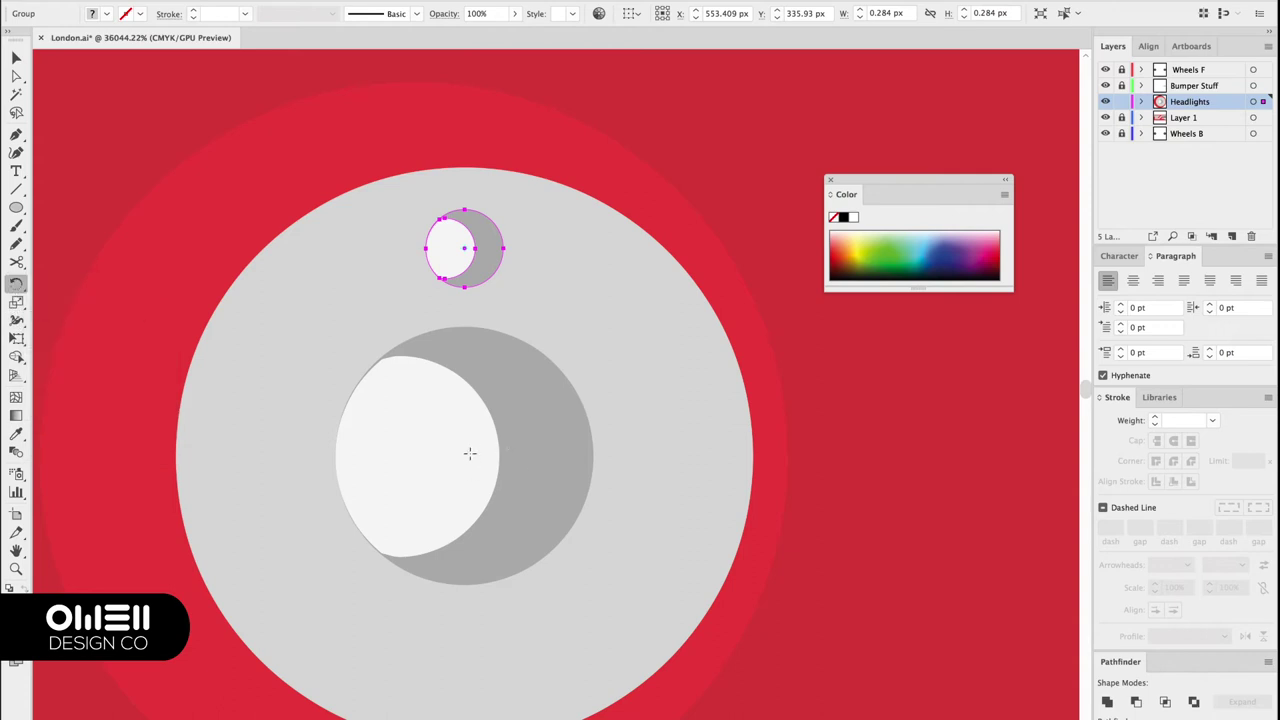
{"action": "left_click_drag", "start_coordinate": [668, 428], "coordinate": [976, 416]}
{"action": "key", "text": "r"}
{"action": "left_click", "coordinate": [464, 456], "text": "alt"}
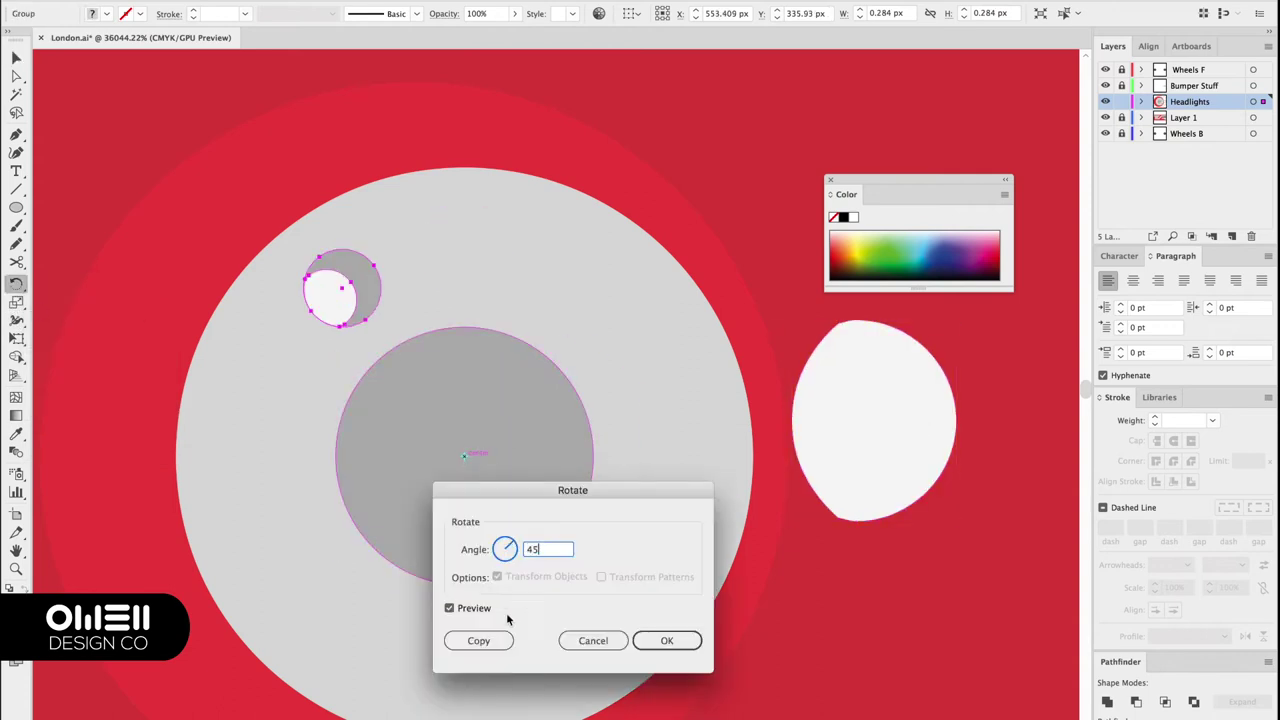
{"action": "left_click", "coordinate": [486, 637]}
{"action": "key", "text": "ctrl+d"}
{"action": "key", "text": "ctrl+d"}
{"action": "key", "text": "ctrl+d"}
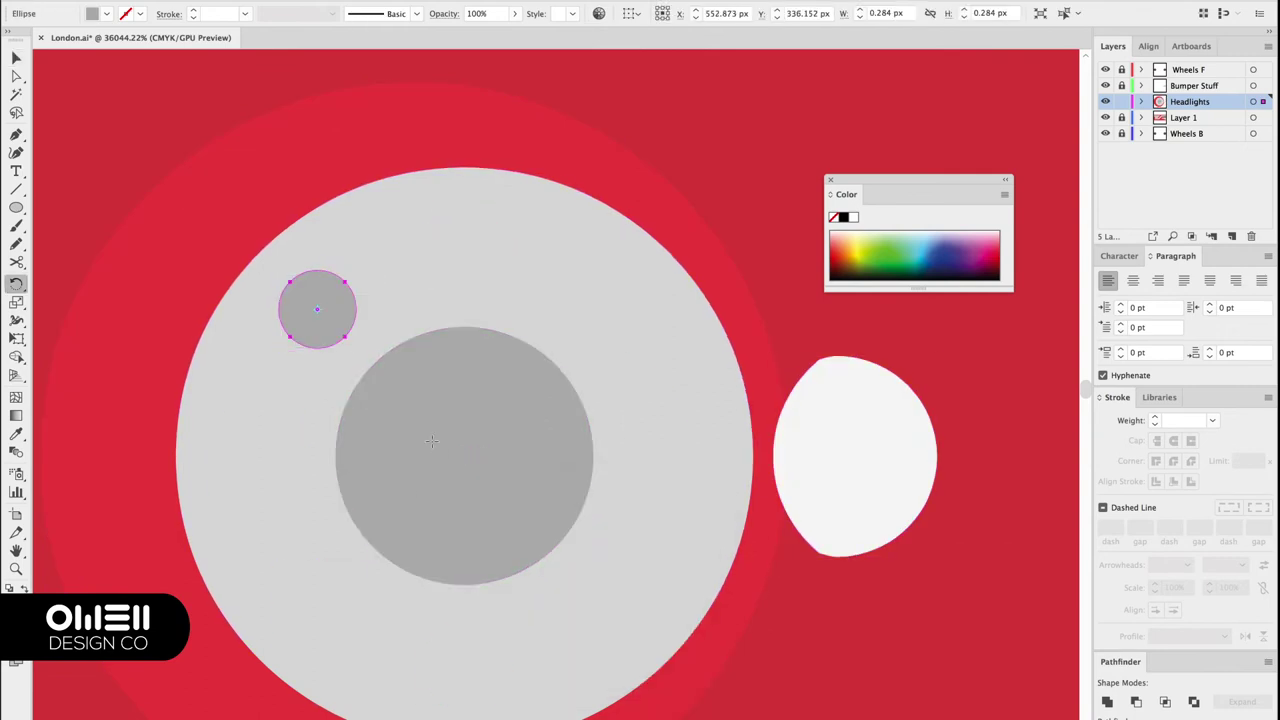
{"action": "left_click_drag", "start_coordinate": [850, 493], "coordinate": [554, 451]}
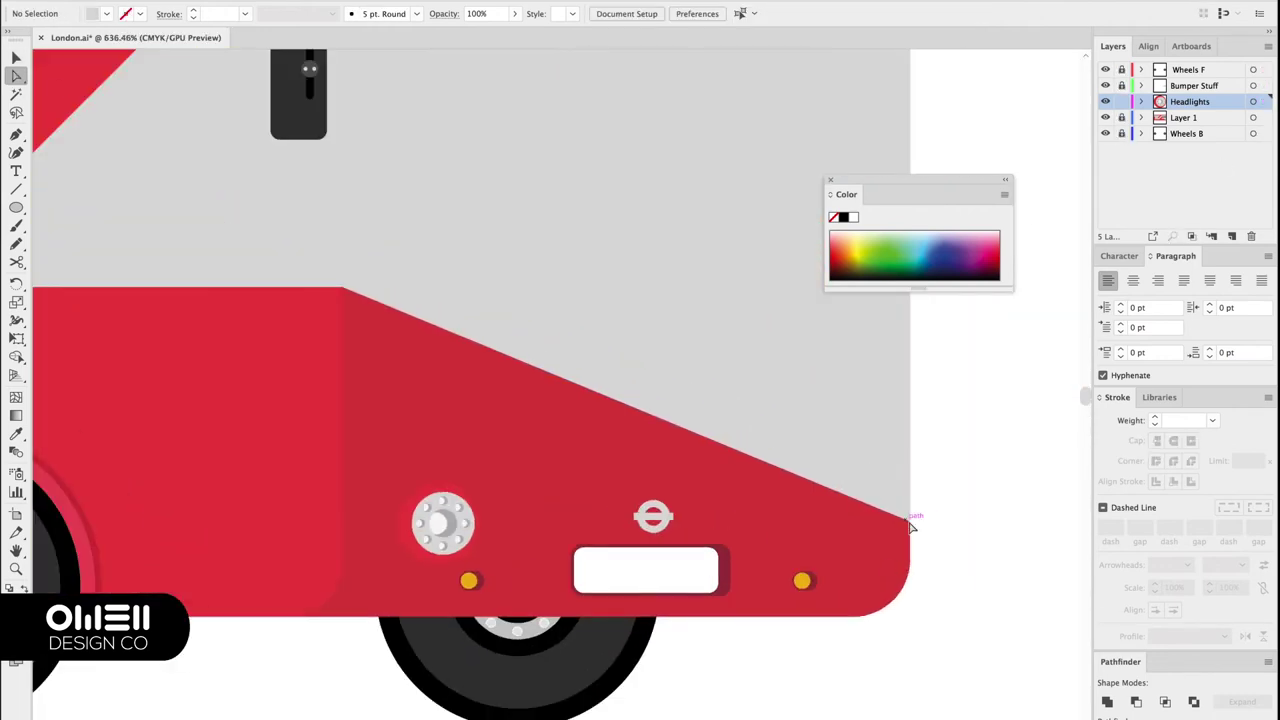
Select the white advert panel for its border, then stack thin horizontal grille lines
{"action": "left_click", "coordinate": [871, 528]}
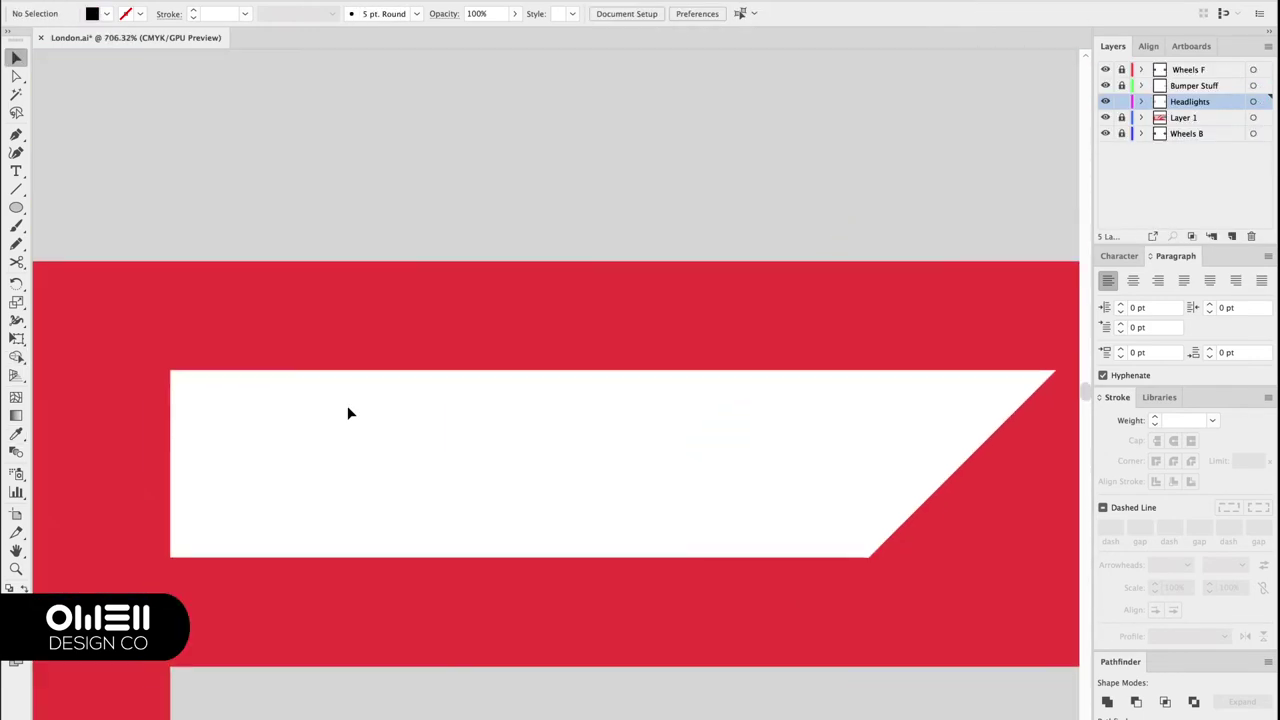
{"action": "left_click", "coordinate": [349, 412]}
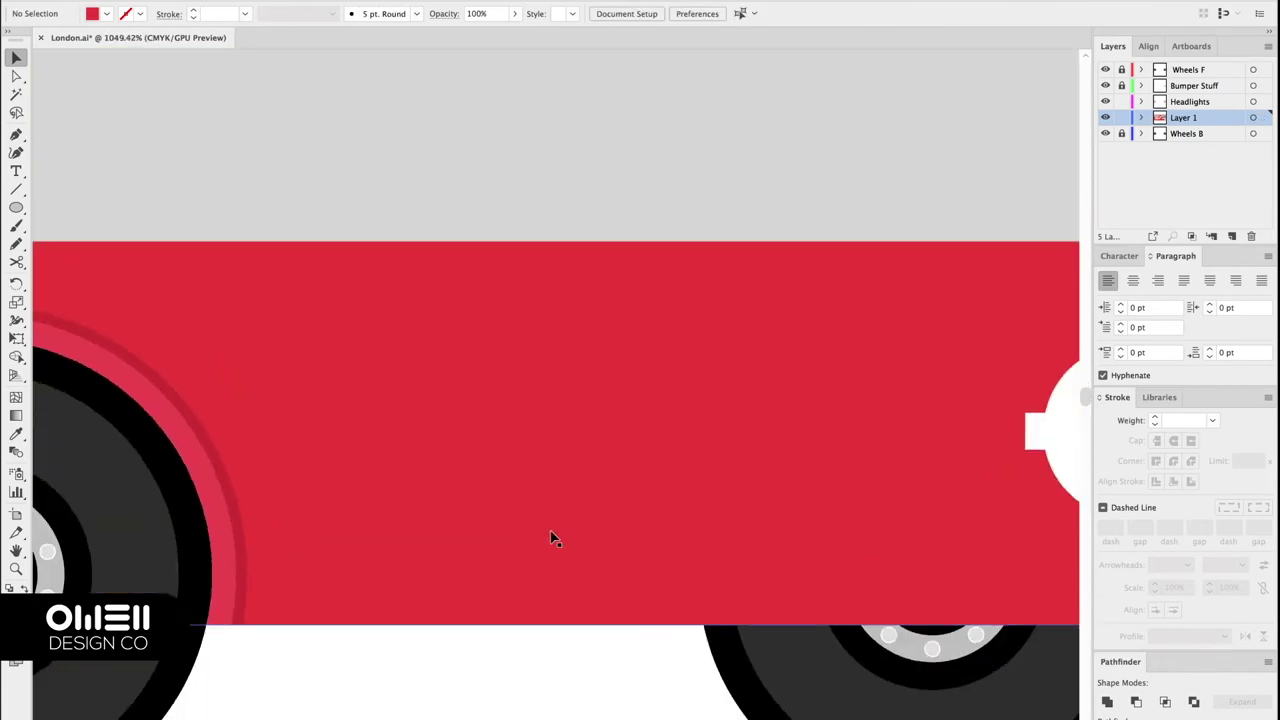
{"action": "key", "text": "m"}
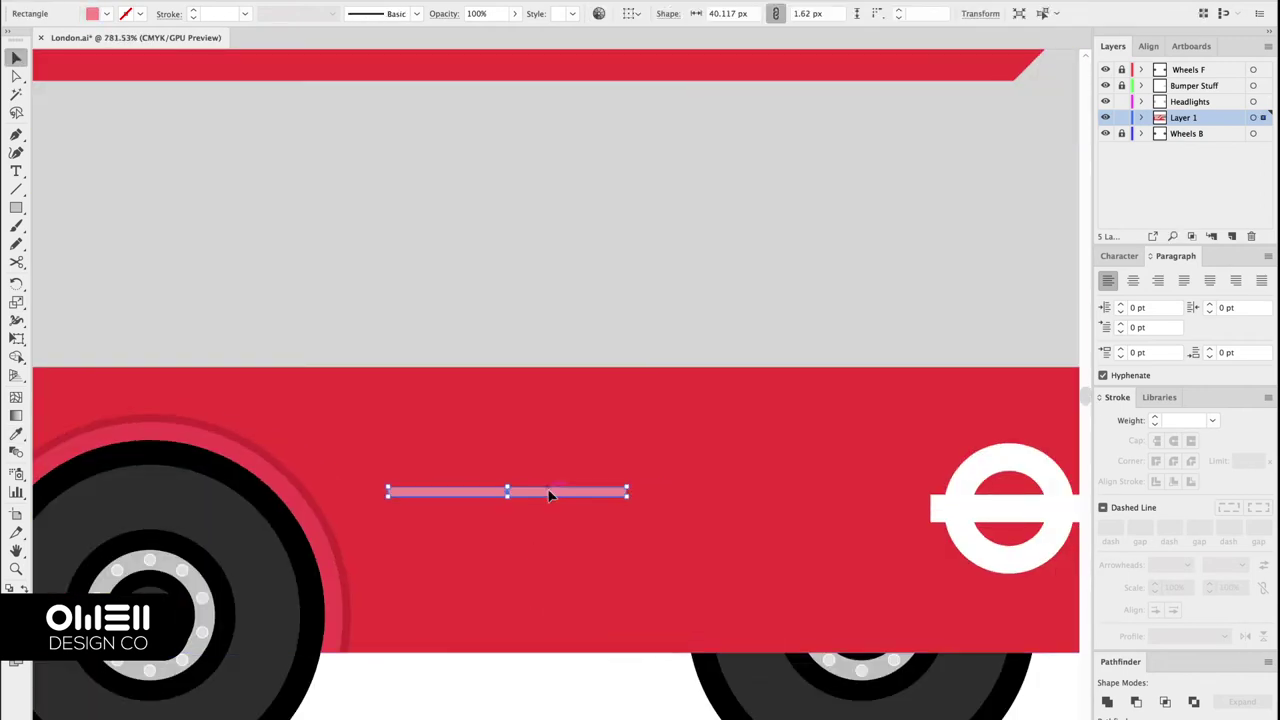
{"action": "left_click_drag", "start_coordinate": [548, 494], "coordinate": [500, 517]}
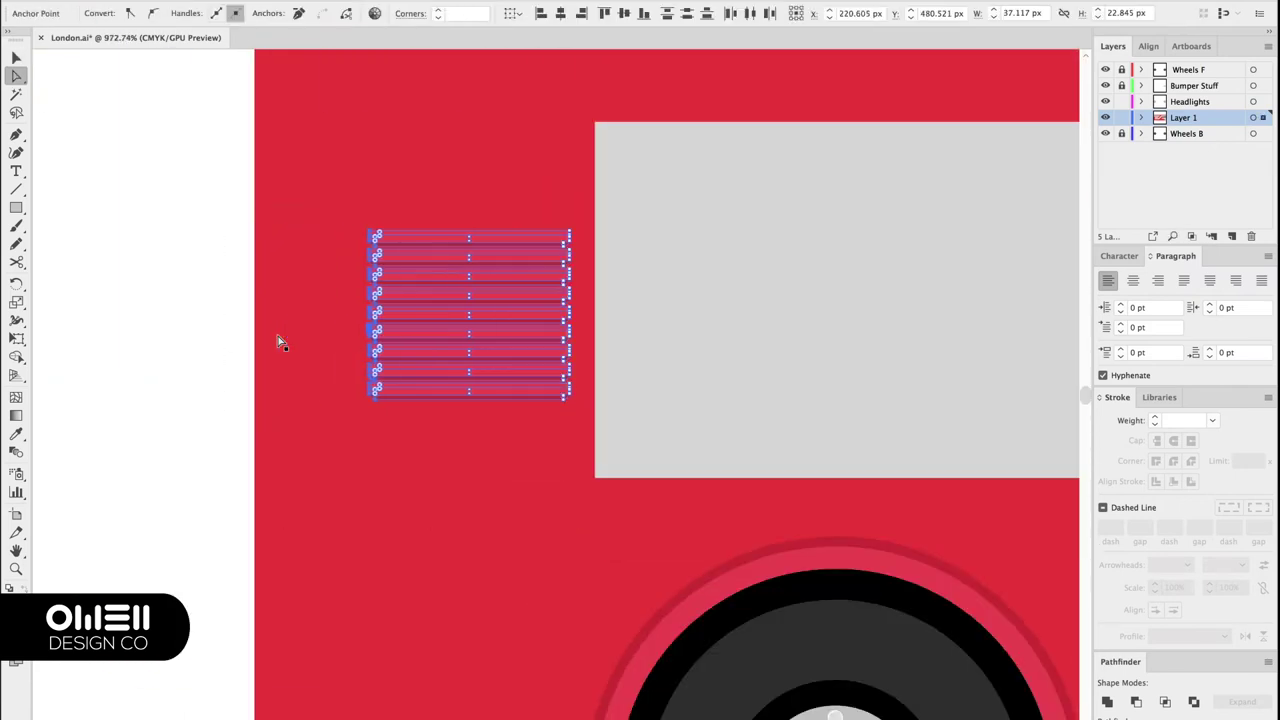
Deselect the grille lines and fit the whole bus in view
{"action": "key", "text": "v"}
{"action": "left_click", "coordinate": [413, 392]}
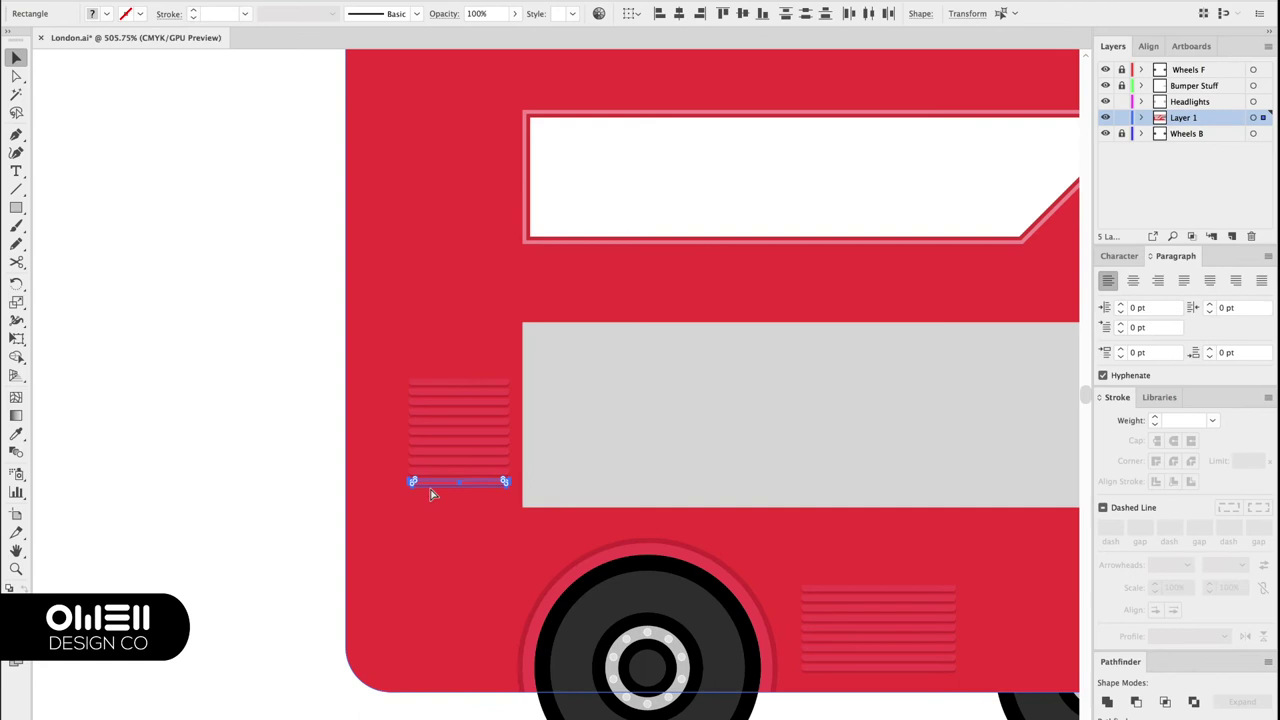
{"action": "left_click", "coordinate": [235, 466]}
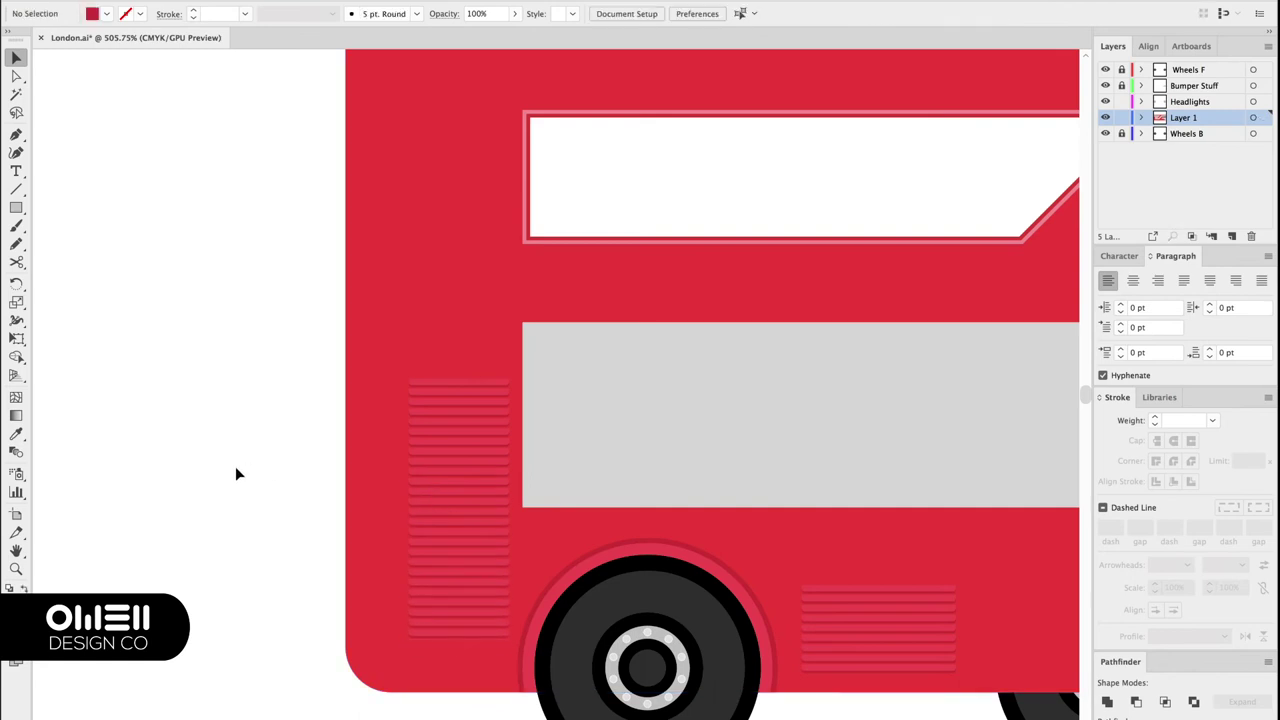
{"action": "key", "text": "ctrl+0"}
{"action": "scroll", "coordinate": [519, 656], "scroll_direction": "up", "scroll_amount": 2}
{"action": "scroll", "coordinate": [543, 626], "scroll_direction": "up", "scroll_amount": 1}
{"action": "scroll", "coordinate": [286, 514], "scroll_direction": "left", "scroll_amount": 3}
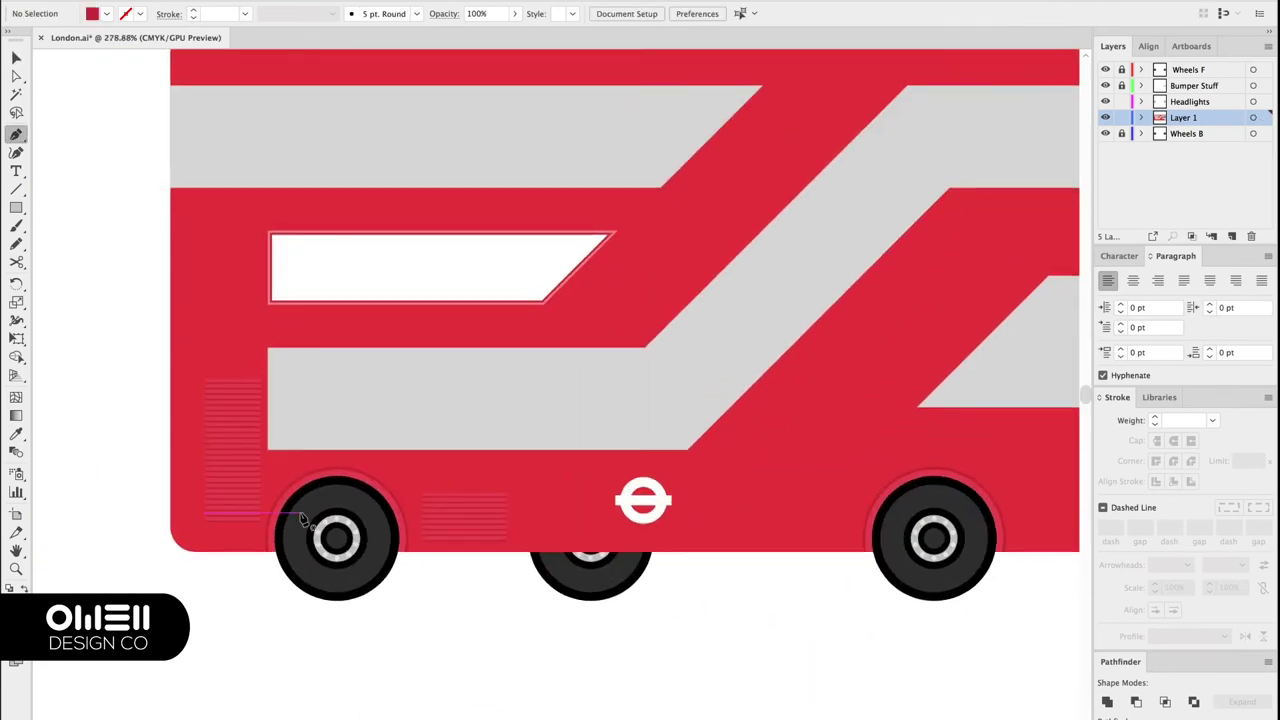
Draw a horizontal panel line along the bus's lower red body
{"action": "key", "text": "p"}
{"action": "scroll", "coordinate": [365, 485], "scroll_direction": "up", "scroll_amount": 3}
{"action": "scroll", "coordinate": [482, 477], "scroll_direction": "down", "scroll_amount": 3}
{"action": "left_click", "coordinate": [660, 328]}
{"action": "key", "text": "v"}
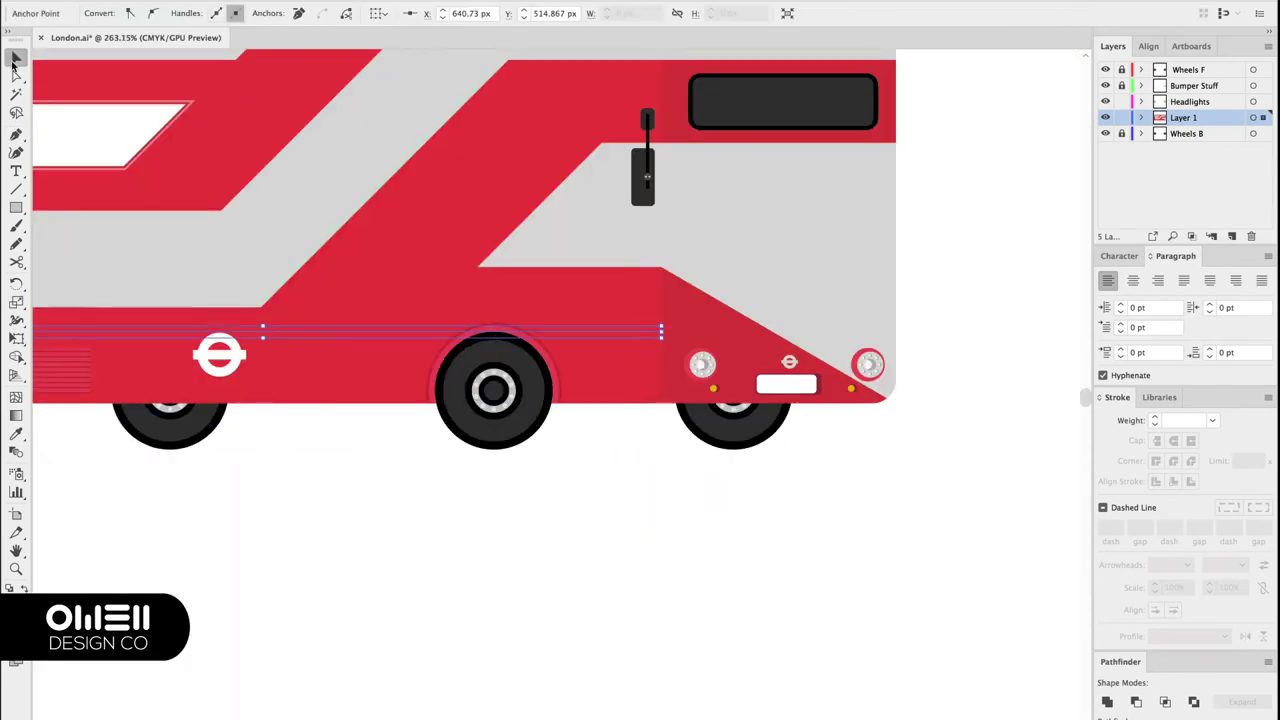
{"action": "scroll", "coordinate": [657, 470], "scroll_direction": "up", "scroll_amount": 2}
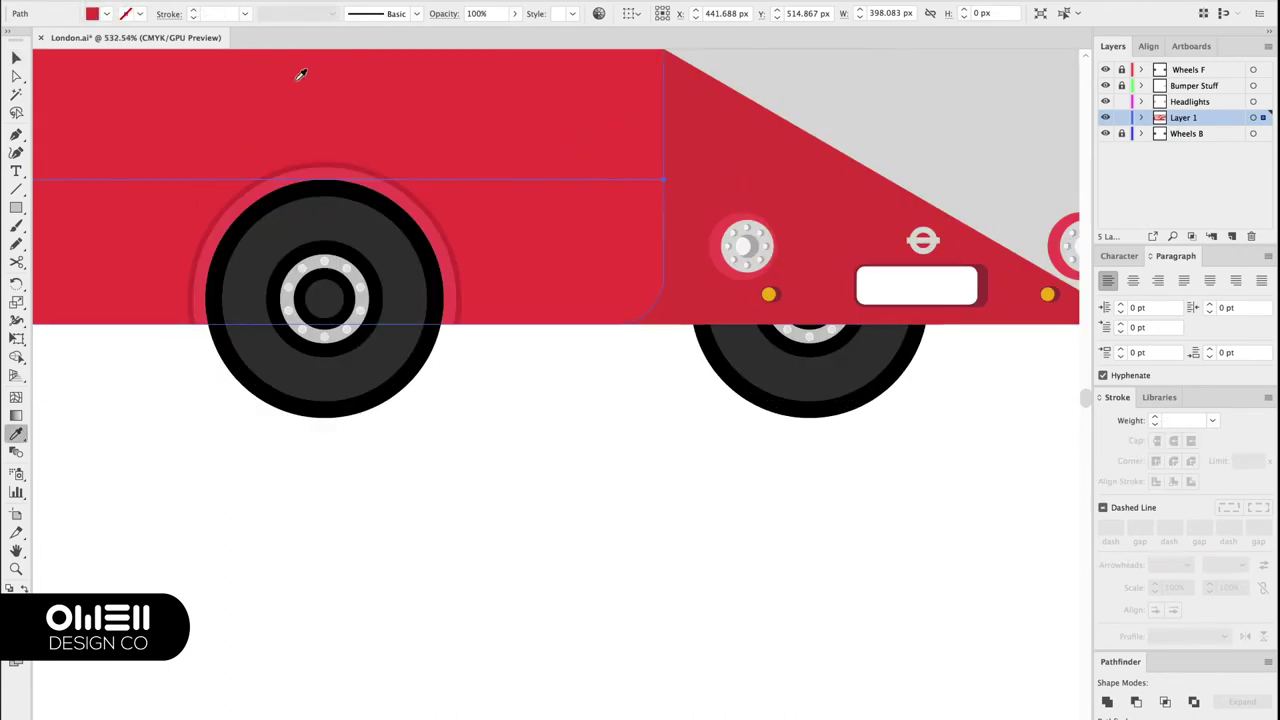
Draw a slanted four-corner parallelogram outline on the upper grey band, then deselect it
{"action": "key", "text": "F6"}
{"action": "scroll", "coordinate": [513, 511], "scroll_direction": "down", "scroll_amount": 5}
{"action": "scroll", "coordinate": [513, 511], "scroll_direction": "up", "scroll_amount": 5}
{"action": "key", "text": "p"}
{"action": "left_click", "coordinate": [405, 425]}
{"action": "left_click", "coordinate": [614, 427]}
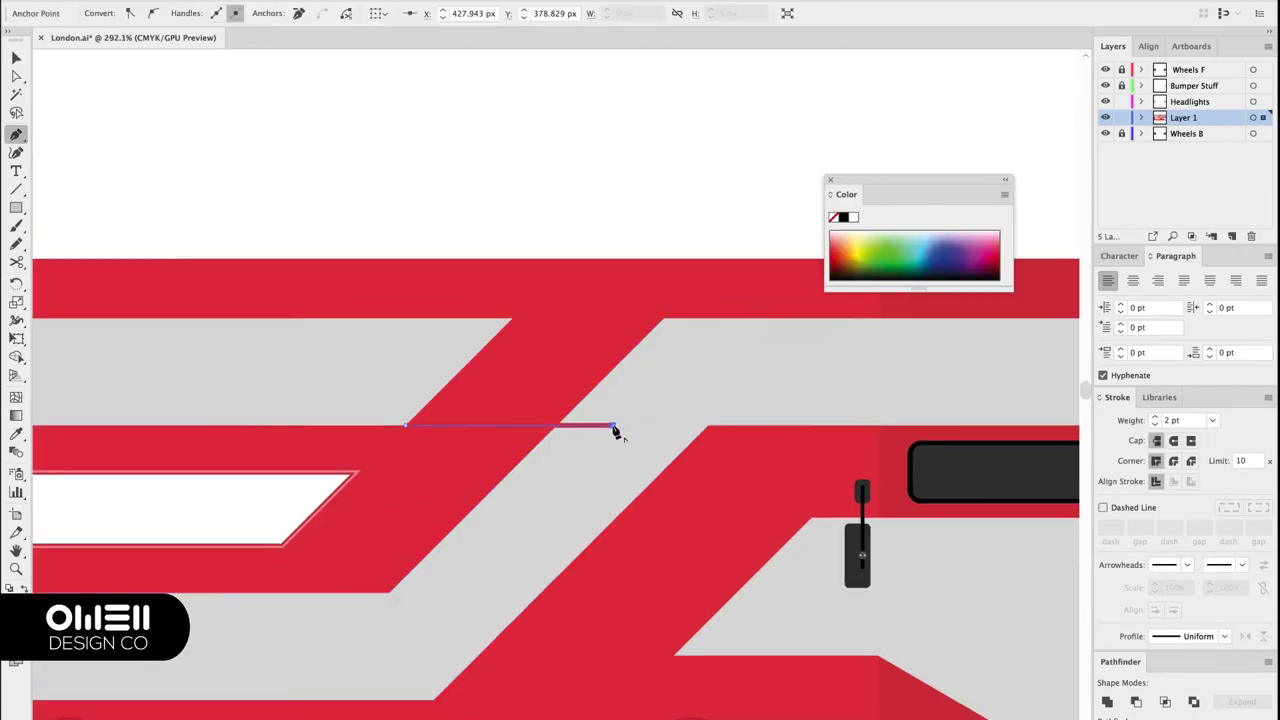
{"action": "left_click", "coordinate": [720, 320]}
{"action": "left_click", "coordinate": [425, 320]}
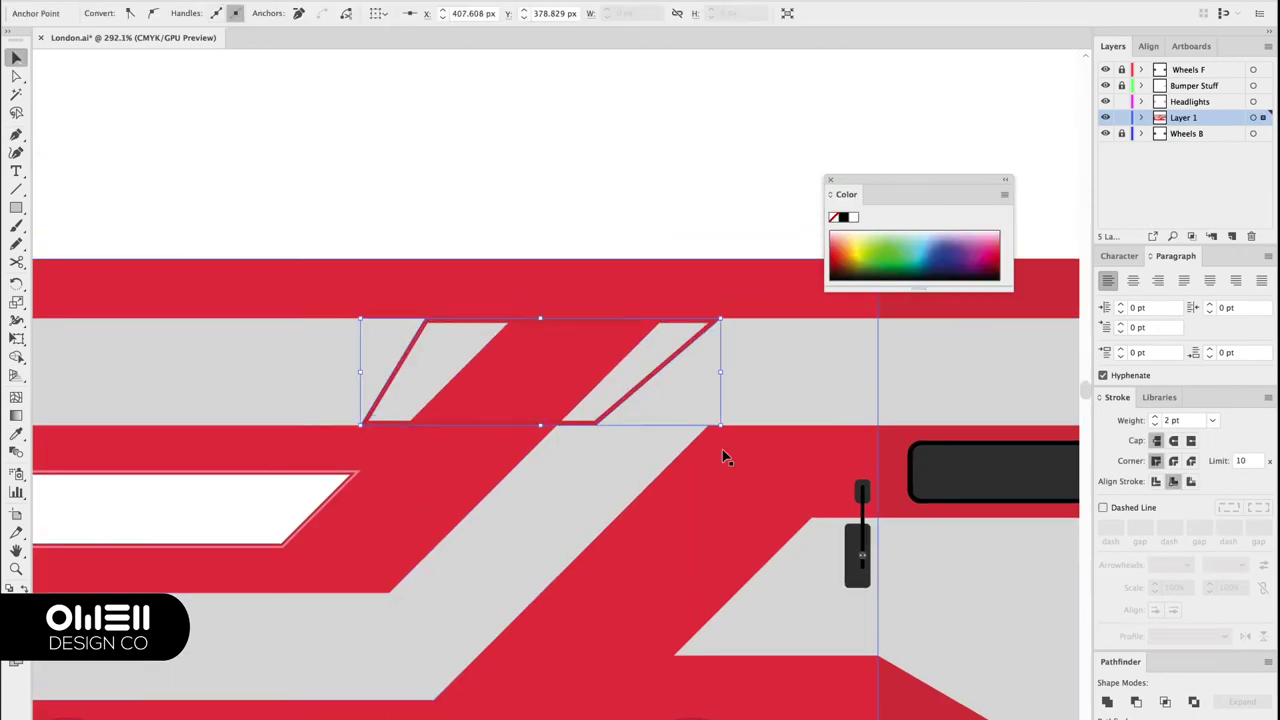
{"action": "left_click", "coordinate": [371, 200]}
{"action": "scroll", "coordinate": [594, 357], "scroll_direction": "down", "scroll_amount": 3}
{"action": "scroll", "coordinate": [591, 617], "scroll_direction": "up", "scroll_amount": 2}
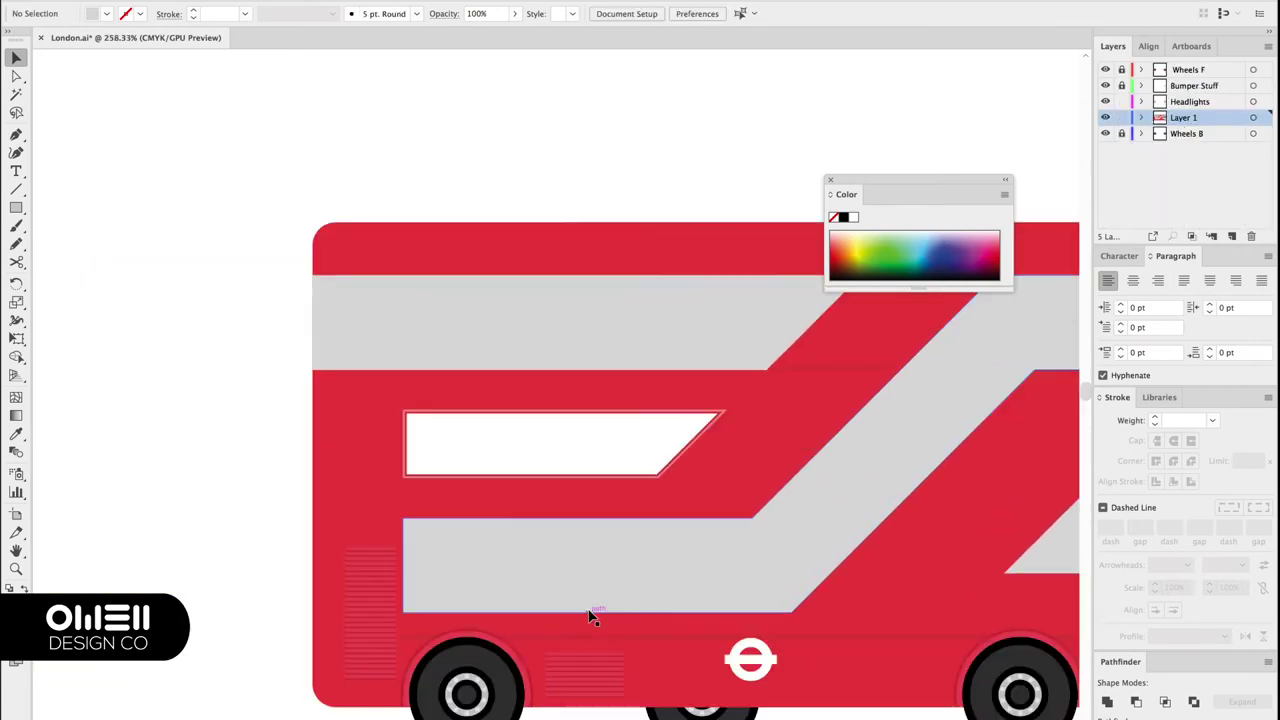
{"action": "scroll", "coordinate": [591, 617], "scroll_direction": "up", "scroll_amount": 3}
Select the thin horizontal seam line and check its stroke colour in the Color Picker
{"action": "left_click", "coordinate": [589, 614]}
{"action": "scroll", "coordinate": [571, 525], "scroll_direction": "up", "scroll_amount": 3}
{"action": "double_click", "coordinate": [8, 585]}
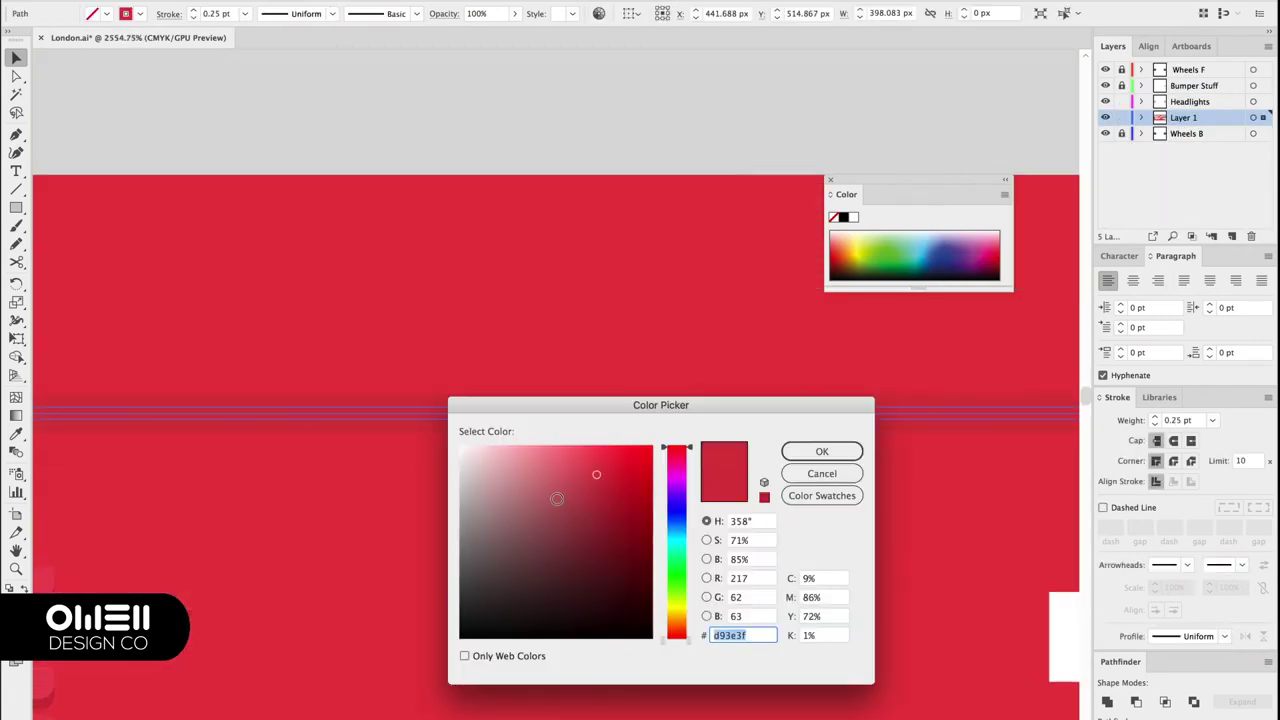
{"action": "key", "text": "Return"}
{"action": "scroll", "coordinate": [576, 670], "scroll_direction": "down", "scroll_amount": 3}
{"action": "scroll", "coordinate": [480, 494], "scroll_direction": "up", "scroll_amount": 3}
{"action": "scroll", "coordinate": [224, 483], "scroll_direction": "up", "scroll_amount": 2}
Drag the dark-red seam line up a few pixels, then deselect everything
{"action": "key", "text": "p"}
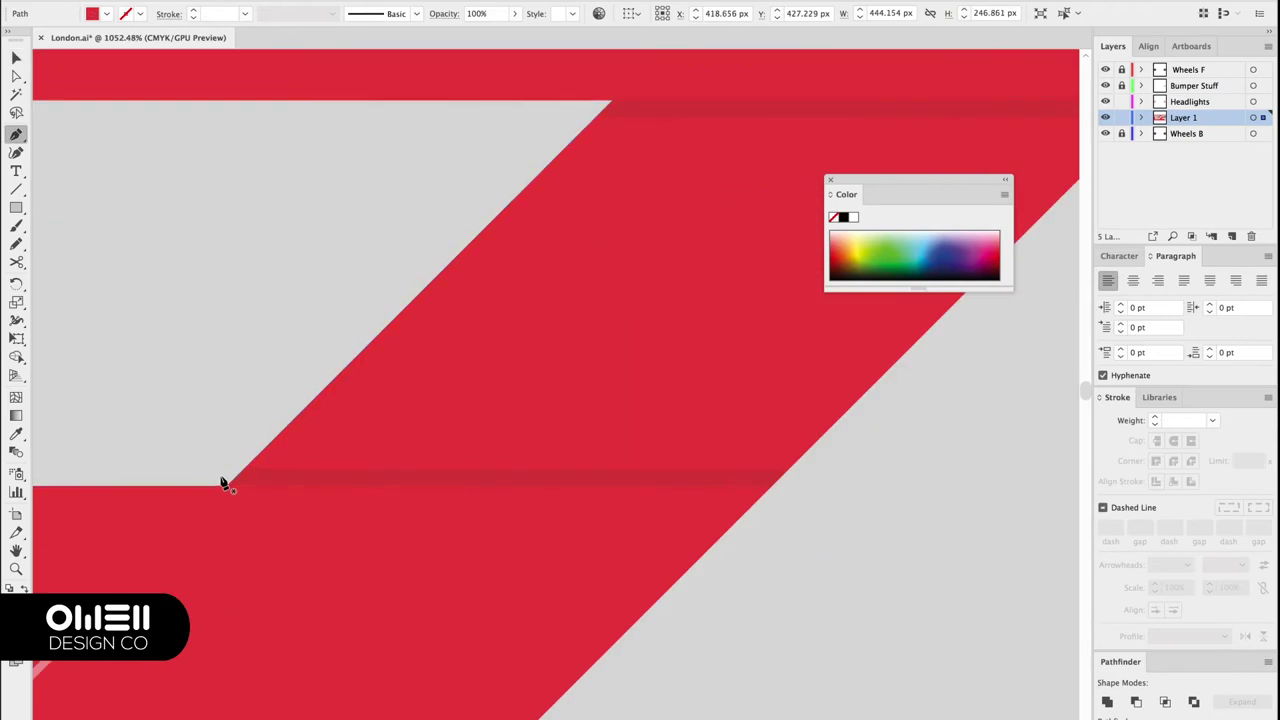
{"action": "scroll", "coordinate": [346, 491], "scroll_direction": "down", "scroll_amount": 2}
{"action": "scroll", "coordinate": [580, 434], "scroll_direction": "up", "scroll_amount": 3}
{"action": "key", "text": "v"}
{"action": "scroll", "coordinate": [543, 594], "scroll_direction": "up", "scroll_amount": 2}
{"action": "left_click_drag", "start_coordinate": [543, 594], "coordinate": [612, 543]}
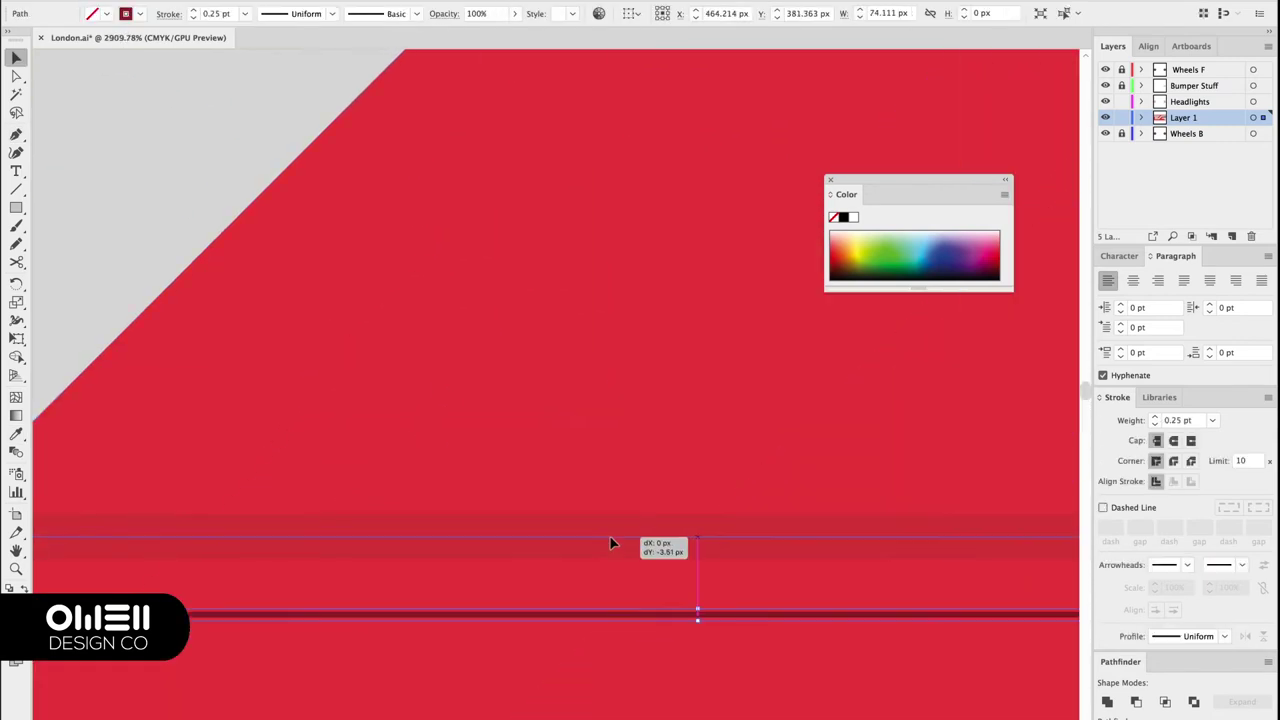
{"action": "scroll", "coordinate": [610, 538], "scroll_direction": "down", "scroll_amount": 5}
{"action": "scroll", "coordinate": [349, 309], "scroll_direction": "down", "scroll_amount": 5}
{"action": "left_click", "coordinate": [575, 636]}
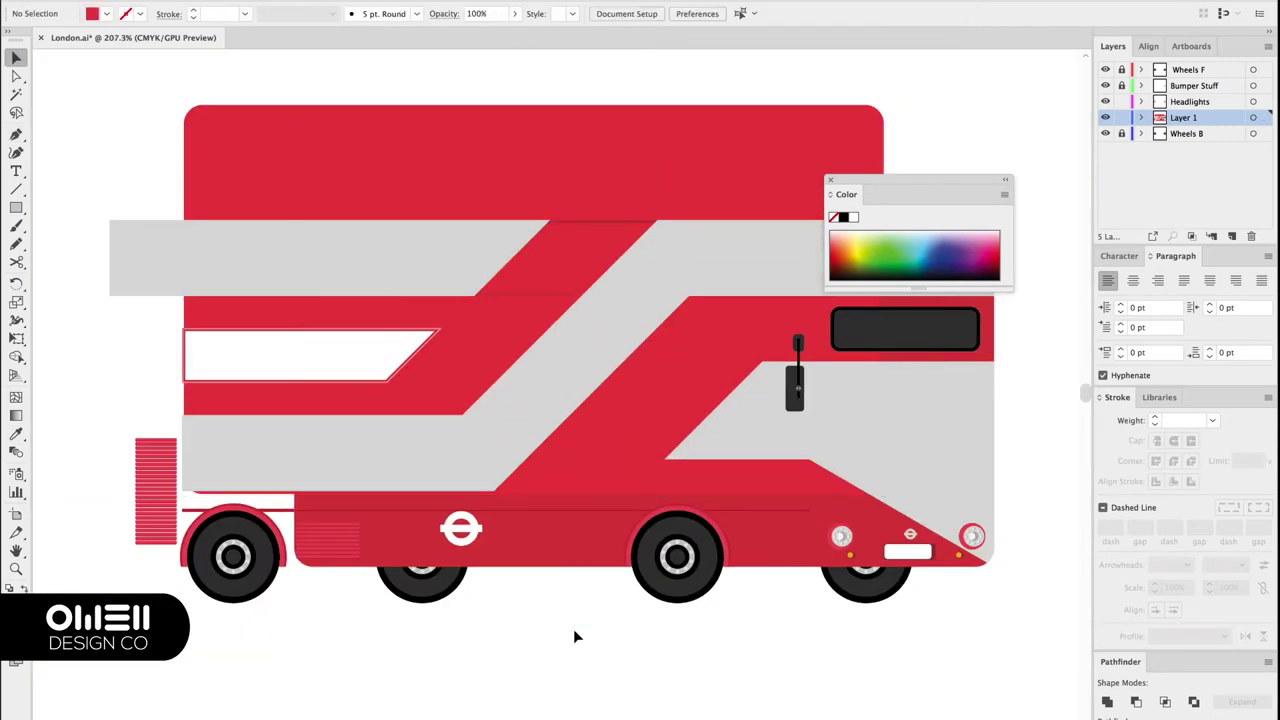
Select and then deselect the short horizontal line higher on the body
{"action": "scroll", "coordinate": [586, 187], "scroll_direction": "up", "scroll_amount": 5}
{"action": "scroll", "coordinate": [529, 323], "scroll_direction": "down", "scroll_amount": 3}
{"action": "scroll", "coordinate": [548, 396], "scroll_direction": "up", "scroll_amount": 2}
{"action": "left_click", "coordinate": [548, 396]}
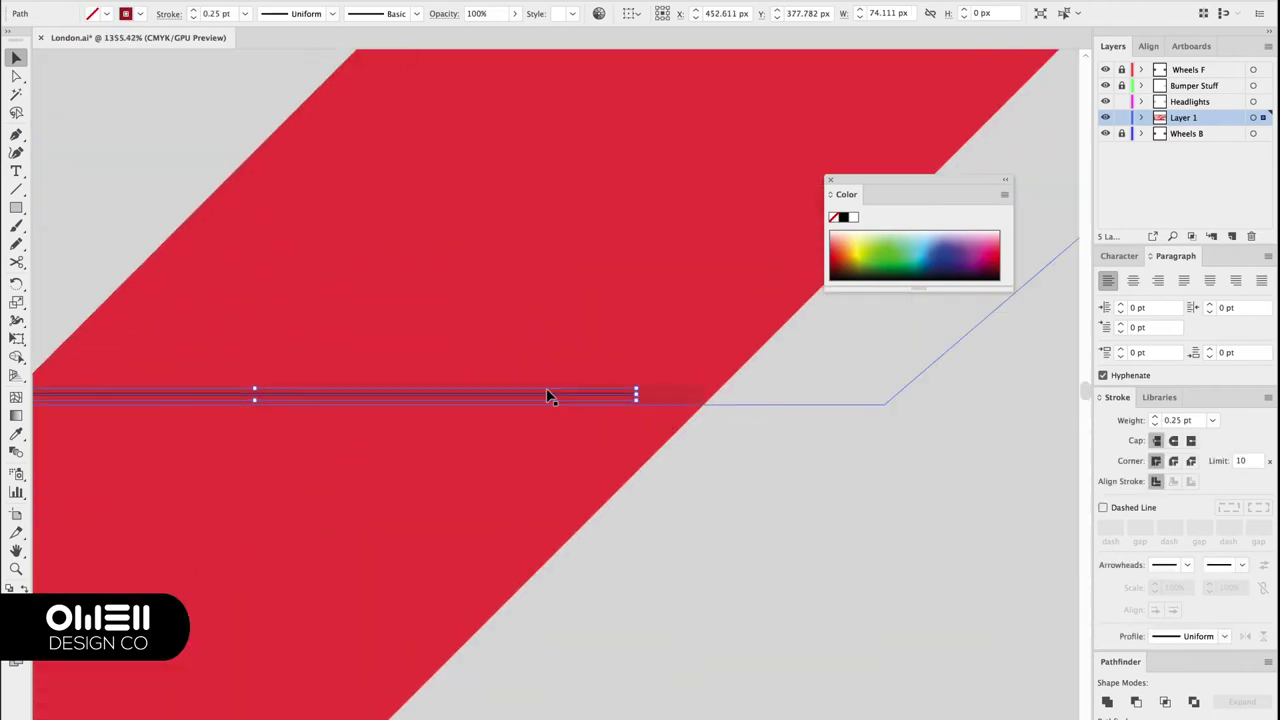
{"action": "scroll", "coordinate": [548, 396], "scroll_direction": "down", "scroll_amount": 5}
{"action": "left_click", "coordinate": [708, 260]}
{"action": "scroll", "coordinate": [574, 523], "scroll_direction": "up", "scroll_amount": 2}
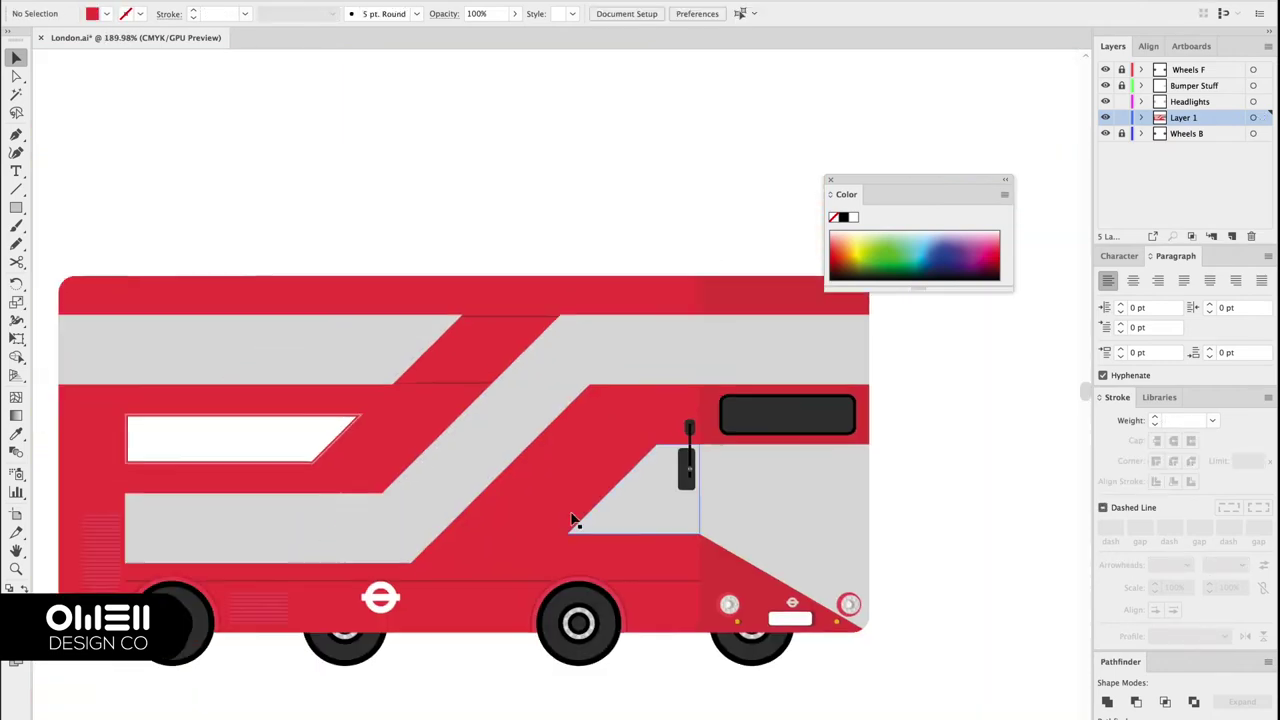
{"action": "scroll", "coordinate": [541, 561], "scroll_direction": "up", "scroll_amount": 2}
{"action": "scroll", "coordinate": [541, 561], "scroll_direction": "up", "scroll_amount": 3}
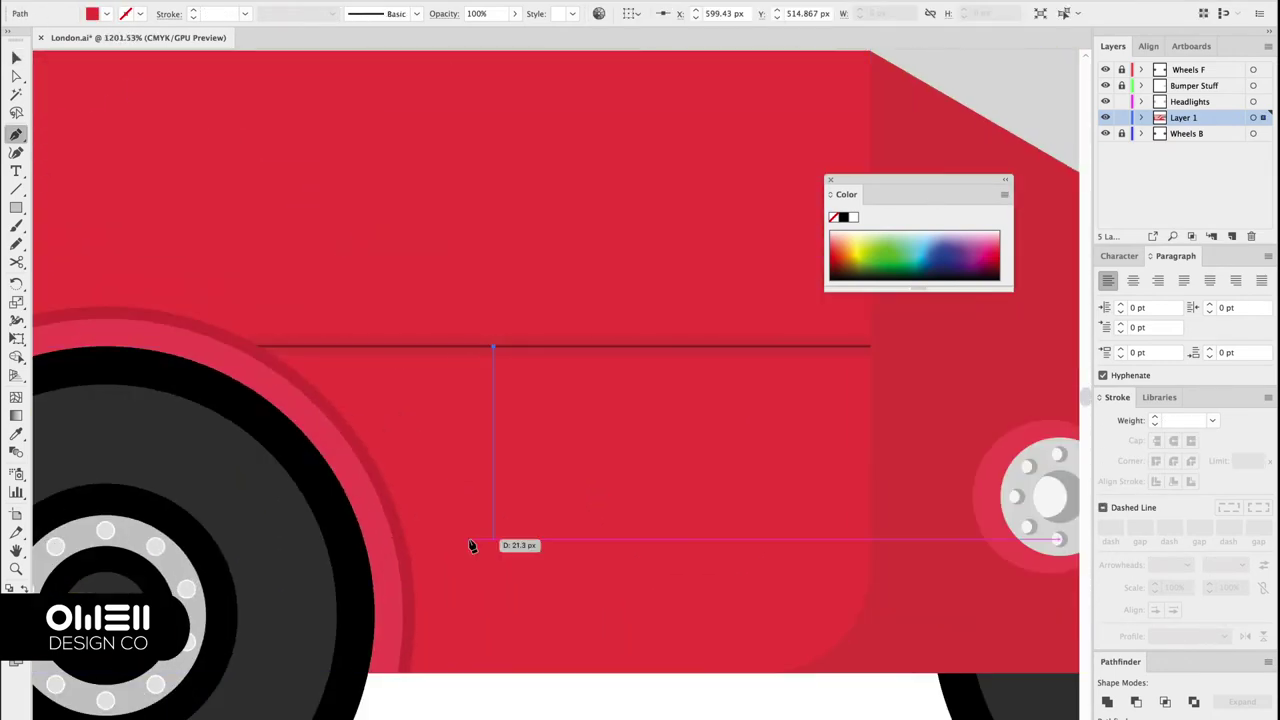
Draw a vertical seam line on the lower skirt and eyedropper the existing seam's thin stroke onto it
{"action": "left_click", "coordinate": [494, 674]}
{"action": "left_click", "coordinate": [194, 10]}
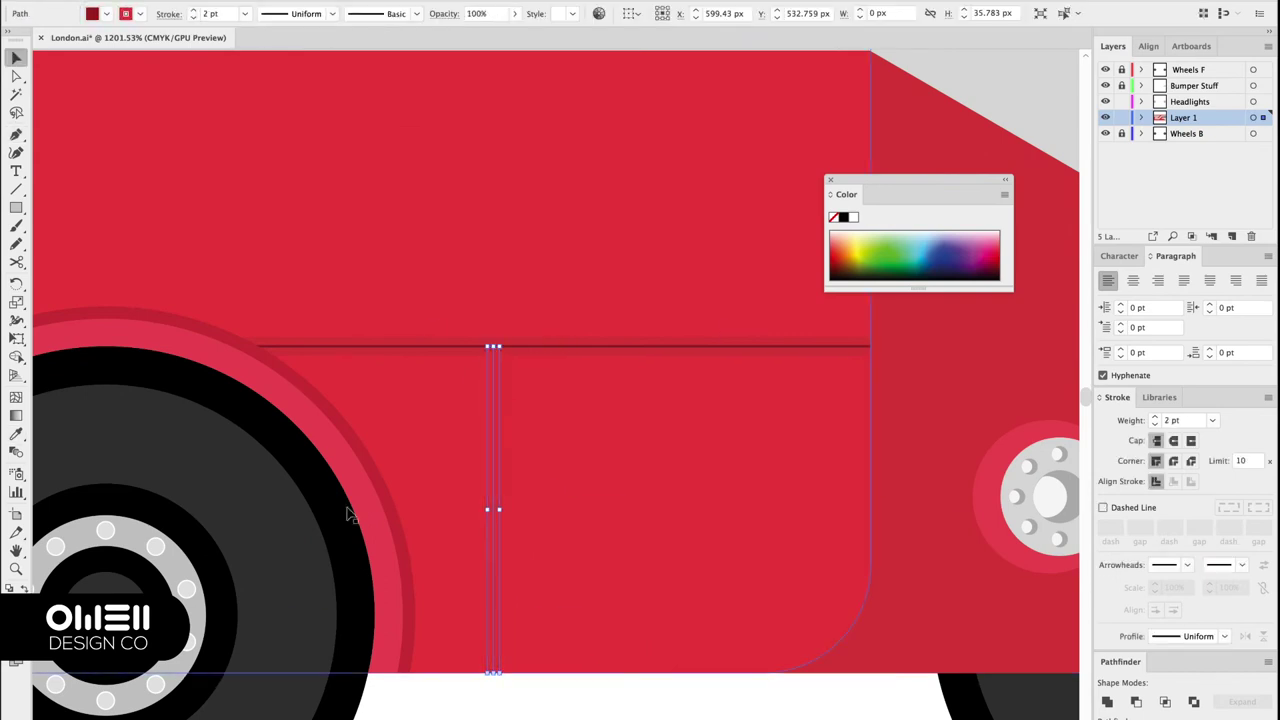
{"action": "left_click", "coordinate": [494, 360]}
{"action": "scroll", "coordinate": [494, 360], "scroll_direction": "up", "scroll_amount": 3}
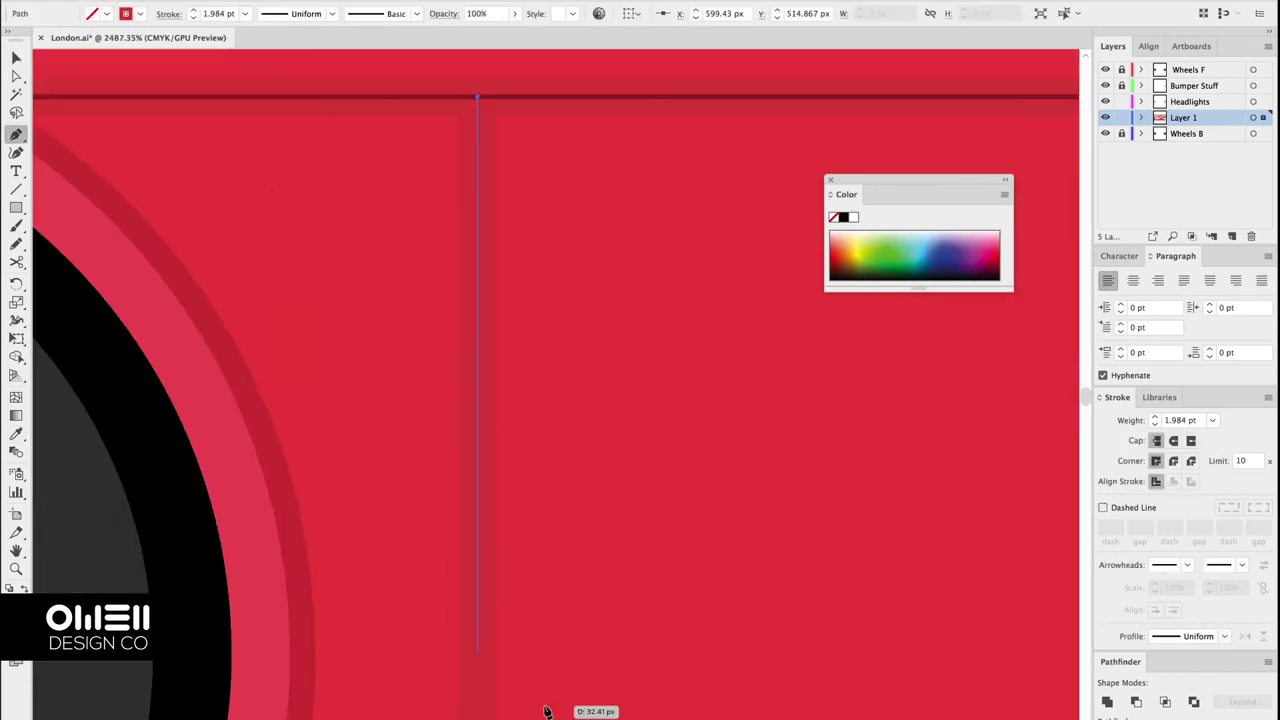
{"action": "key", "text": "i"}
{"action": "scroll", "coordinate": [410, 390], "scroll_direction": "down", "scroll_amount": 3}
{"action": "left_click", "coordinate": [491, 286]}
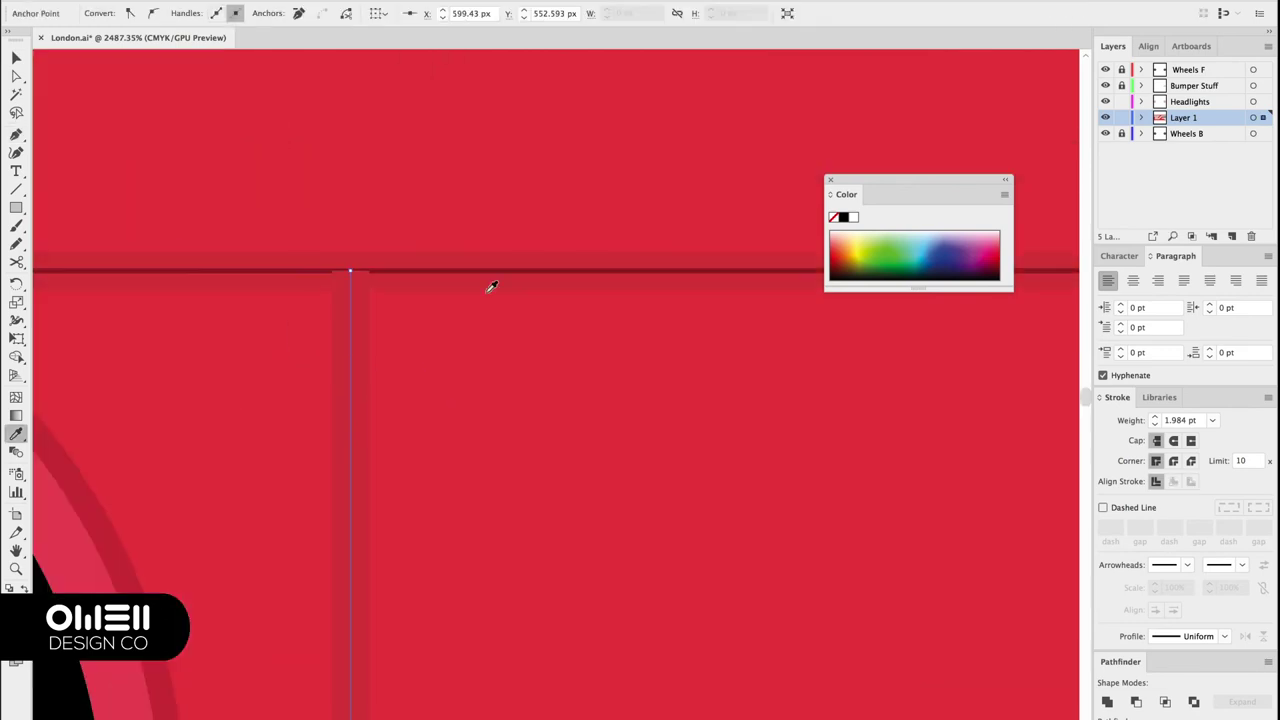
{"action": "key", "text": "ctrl+shift+a"}
{"action": "scroll", "coordinate": [475, 531], "scroll_direction": "up", "scroll_amount": 3}
{"action": "scroll", "coordinate": [475, 531], "scroll_direction": "down", "scroll_amount": 2}
Draw a small dark-maroon marker rectangle and Alt-drag two copies along the skirt
{"action": "key", "text": "m"}
{"action": "left_click_drag", "start_coordinate": [422, 608], "coordinate": [468, 632]}
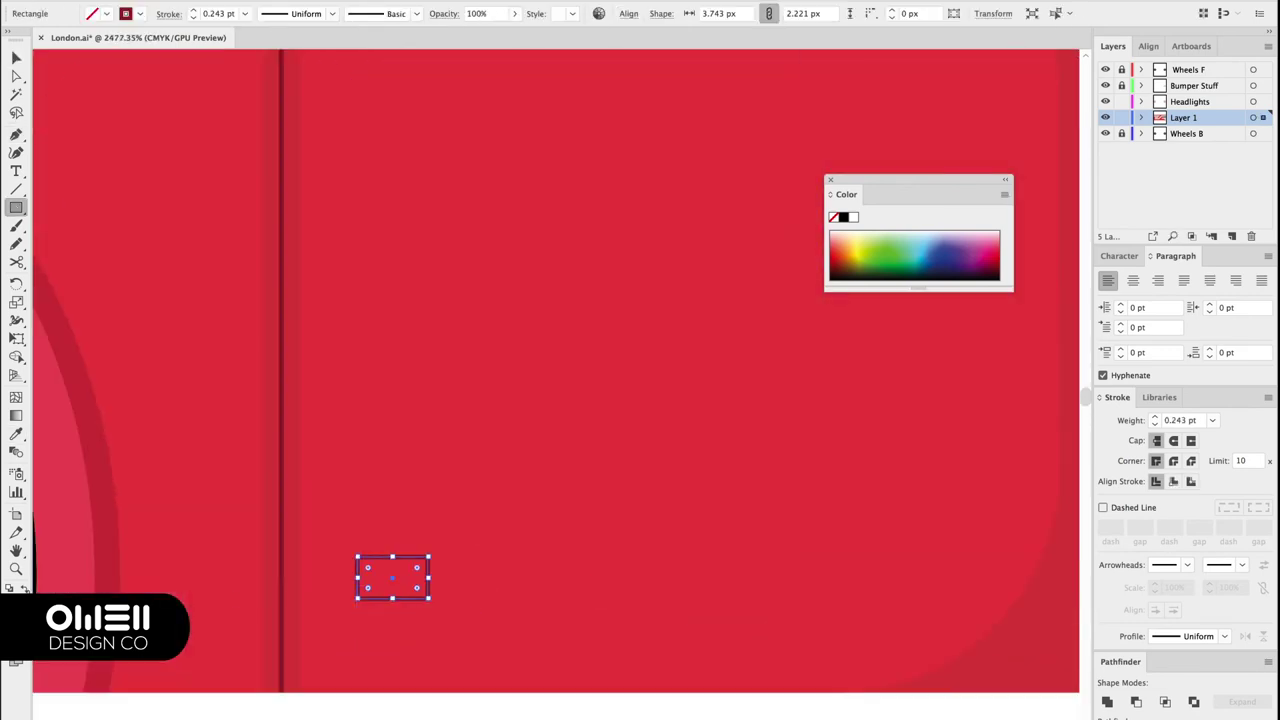
{"action": "scroll", "coordinate": [468, 632], "scroll_direction": "up", "scroll_amount": 2}
{"action": "left_click", "coordinate": [820, 449]}
{"action": "left_click_drag", "start_coordinate": [392, 577], "coordinate": [829, 577]}
{"action": "scroll", "coordinate": [737, 600], "scroll_direction": "down", "scroll_amount": 3}
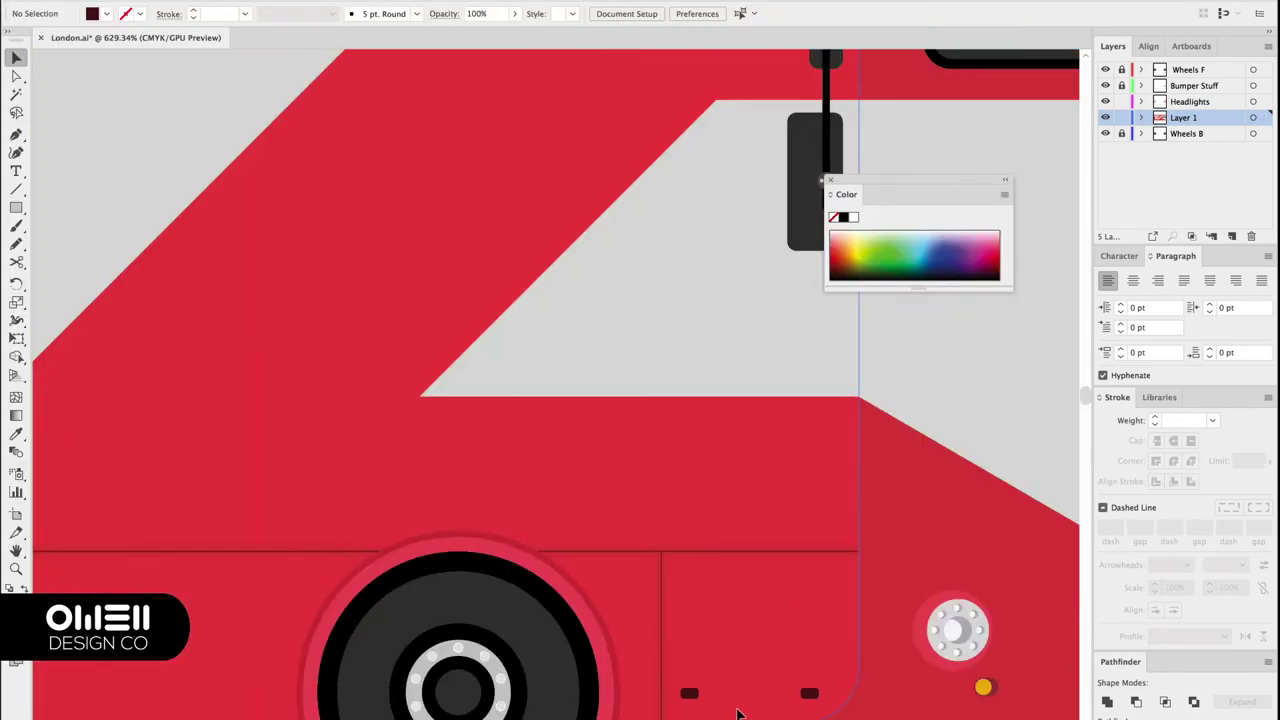
{"action": "scroll", "coordinate": [737, 600], "scroll_direction": "up", "scroll_amount": 3}
{"action": "left_click_drag", "start_coordinate": [488, 505], "coordinate": [473, 487]}
Give one marker copy an orange fill via the Color Picker
{"action": "double_click", "coordinate": [92, 13]}
{"action": "left_click", "coordinate": [600, 451]}
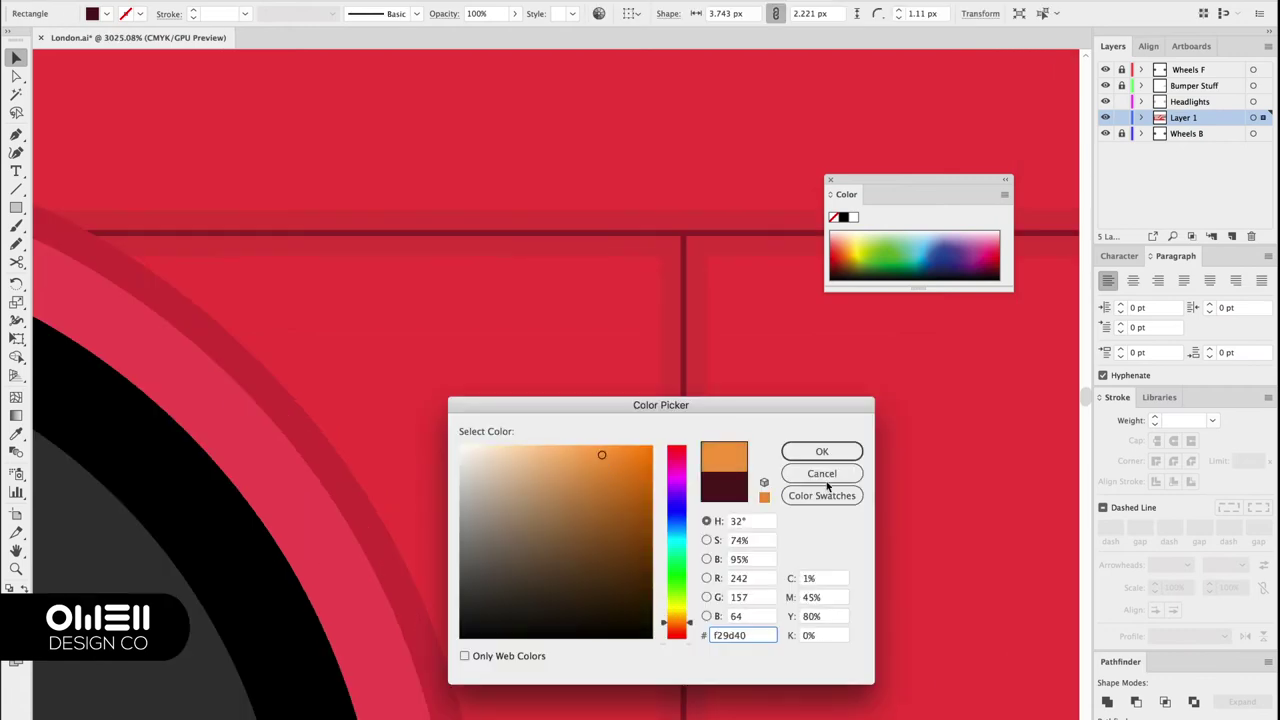
{"action": "left_click", "coordinate": [823, 449]}
{"action": "scroll", "coordinate": [680, 622], "scroll_direction": "down", "scroll_amount": 3}
{"action": "scroll", "coordinate": [680, 622], "scroll_direction": "up", "scroll_amount": 3}
{"action": "scroll", "coordinate": [790, 511], "scroll_direction": "down", "scroll_amount": 3}
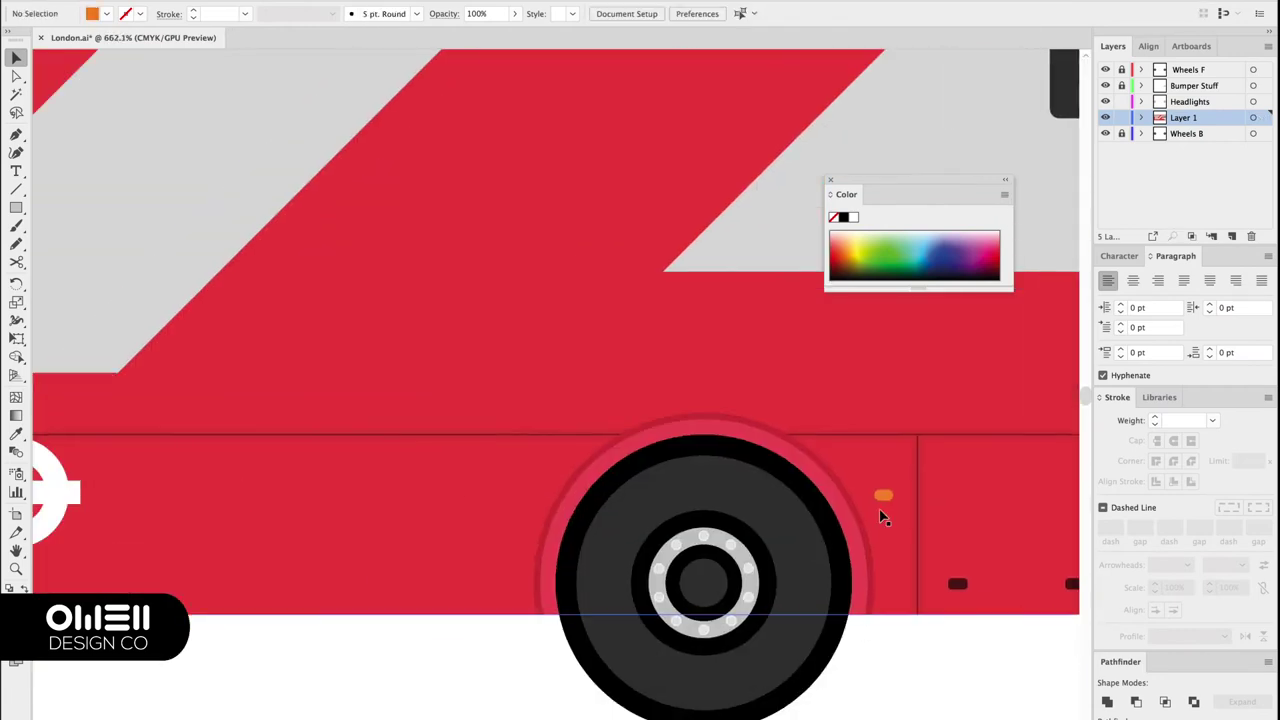
{"action": "scroll", "coordinate": [562, 522], "scroll_direction": "up", "scroll_amount": 3}
{"action": "scroll", "coordinate": [1010, 580], "scroll_direction": "down", "scroll_amount": 3}
{"action": "scroll", "coordinate": [897, 600], "scroll_direction": "up", "scroll_amount": 3}
Select the thin vertical seam line on the right of the skirt
{"action": "left_click", "coordinate": [815, 370]}
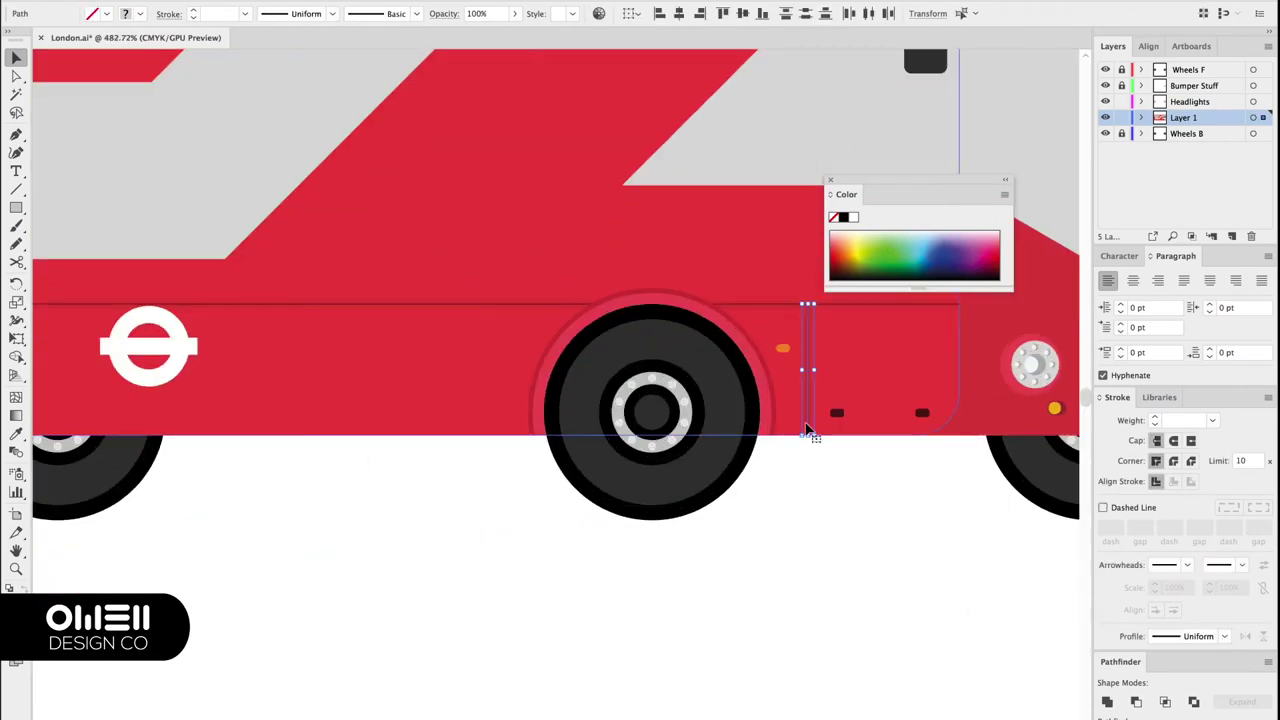
{"action": "scroll", "coordinate": [525, 413], "scroll_direction": "left", "scroll_amount": 3}
{"action": "scroll", "coordinate": [588, 548], "scroll_direction": "right", "scroll_amount": 4}
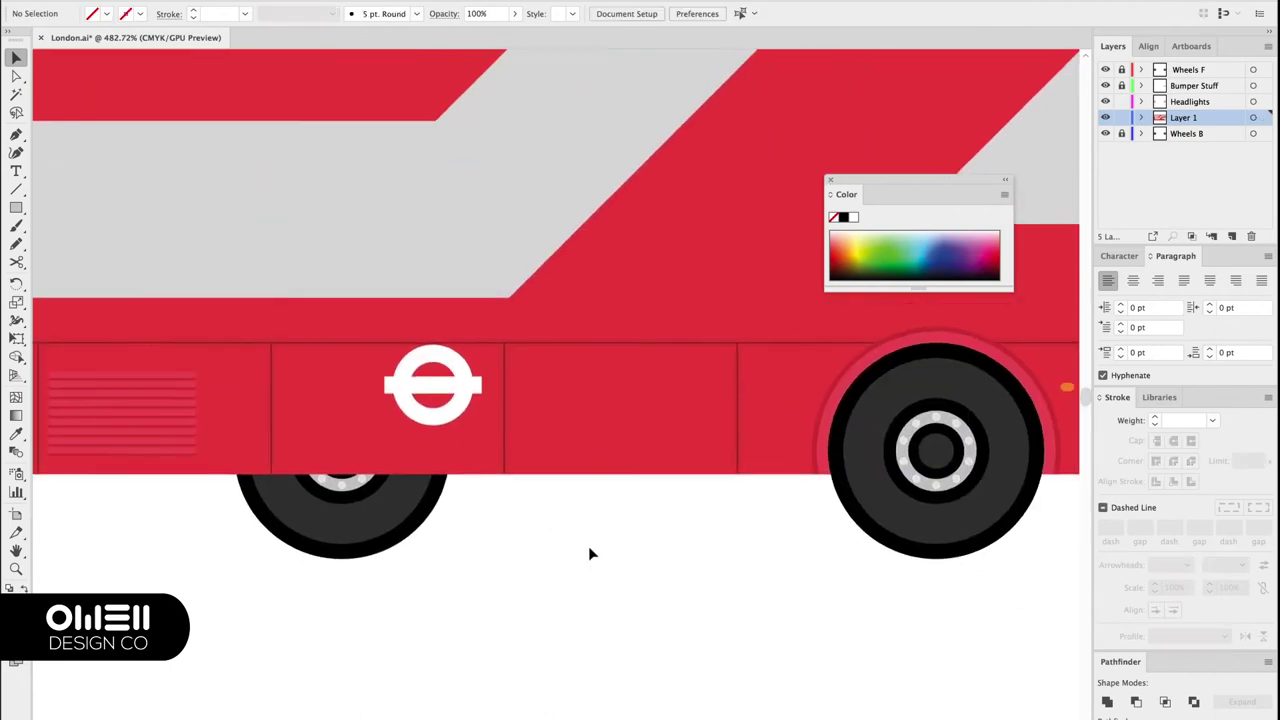
{"action": "scroll", "coordinate": [588, 548], "scroll_direction": "up", "scroll_amount": 2}
Add the white LT432 fleet number beside the mirror in Gill Sans SemiBold
{"action": "left_click", "coordinate": [1131, 86]}
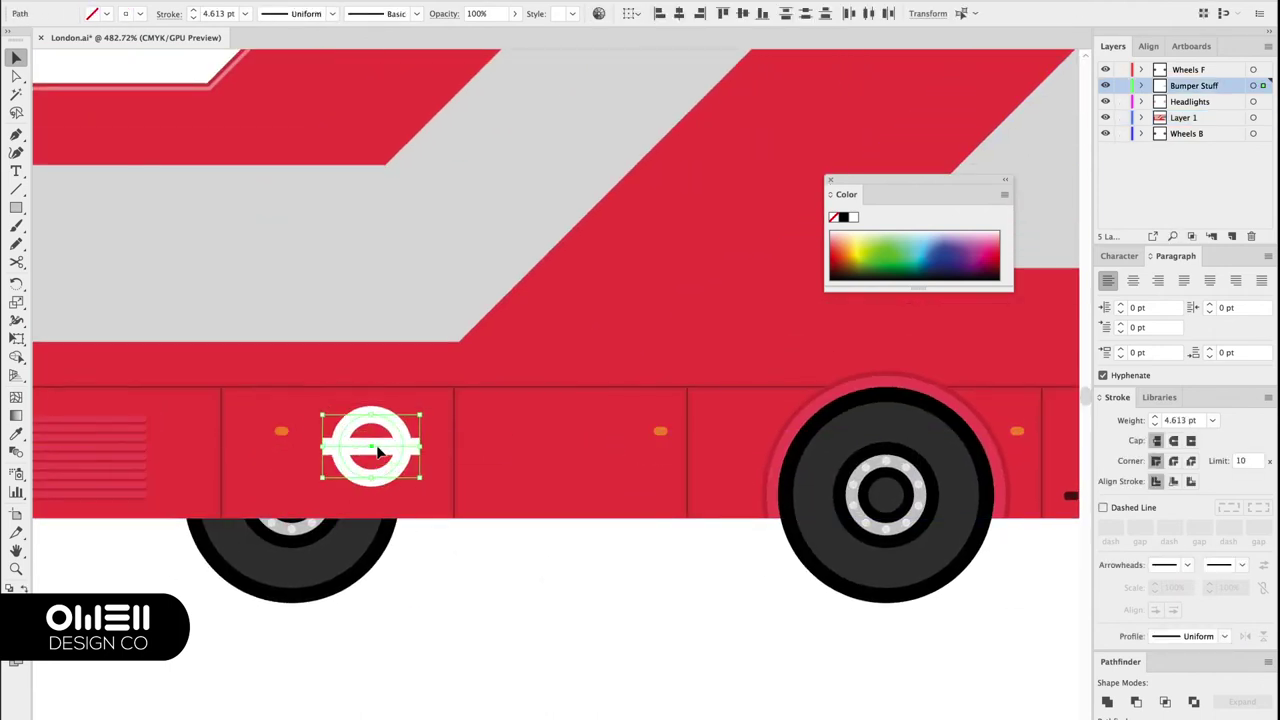
{"action": "scroll", "coordinate": [449, 565], "scroll_direction": "down", "scroll_amount": 3}
{"action": "scroll", "coordinate": [883, 318], "scroll_direction": "up", "scroll_amount": 4}
{"action": "left_click", "coordinate": [1183, 117]}
{"action": "left_click", "coordinate": [238, 388]}
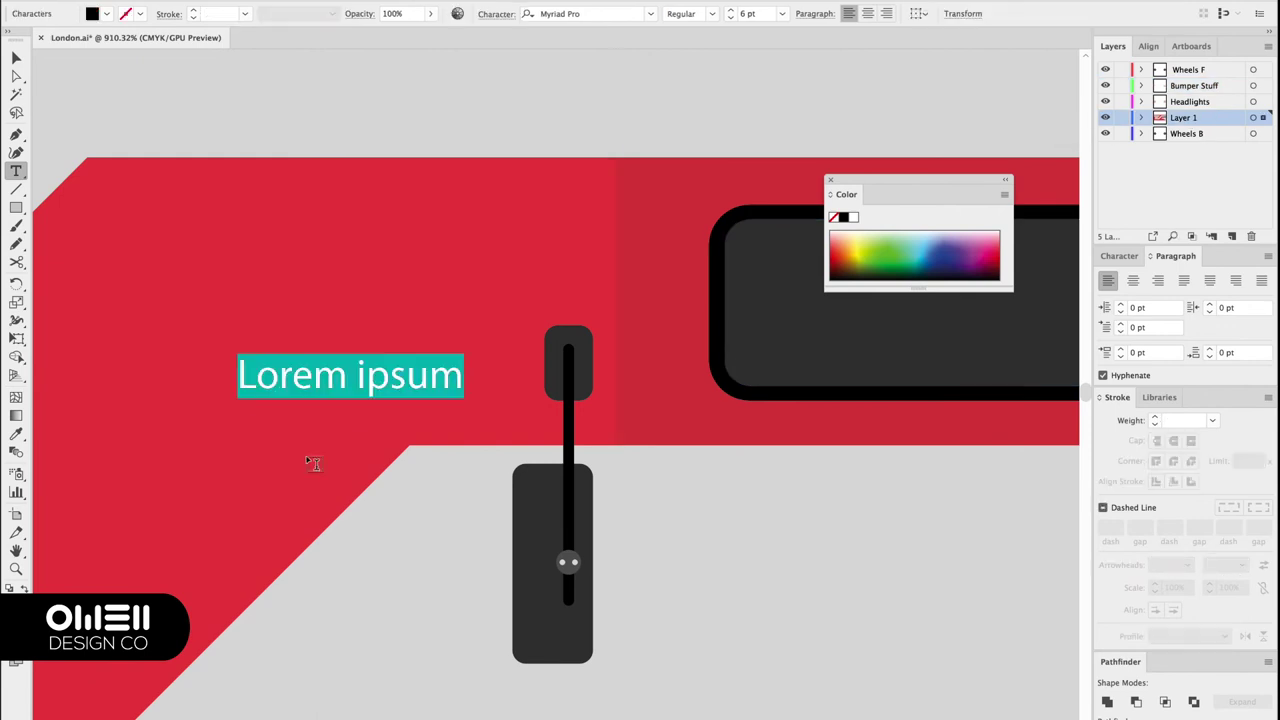
{"action": "key", "text": "Escape"}
{"action": "left_click", "coordinate": [580, 13]}
{"action": "type", "text": "gill"}
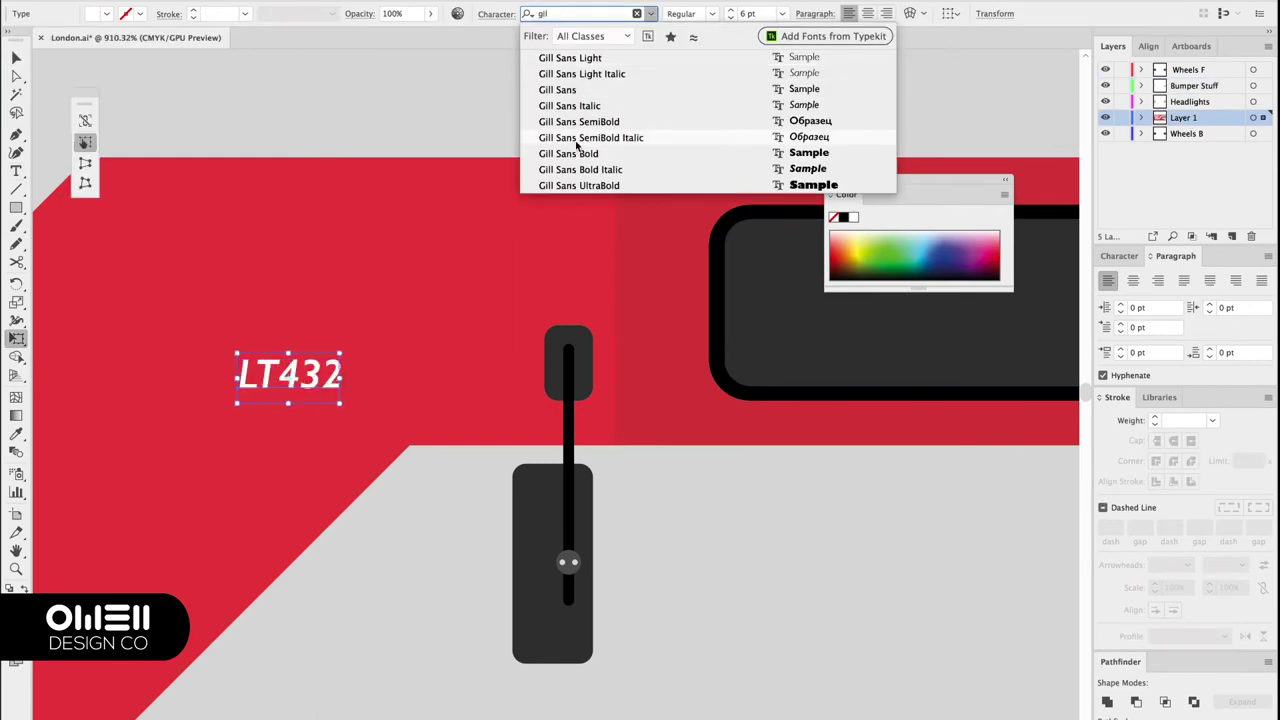
{"action": "left_click", "coordinate": [570, 150]}
Round the corners of the grey window band
{"action": "key", "text": "Escape"}
{"action": "scroll", "coordinate": [578, 387], "scroll_direction": "down", "scroll_amount": 3}
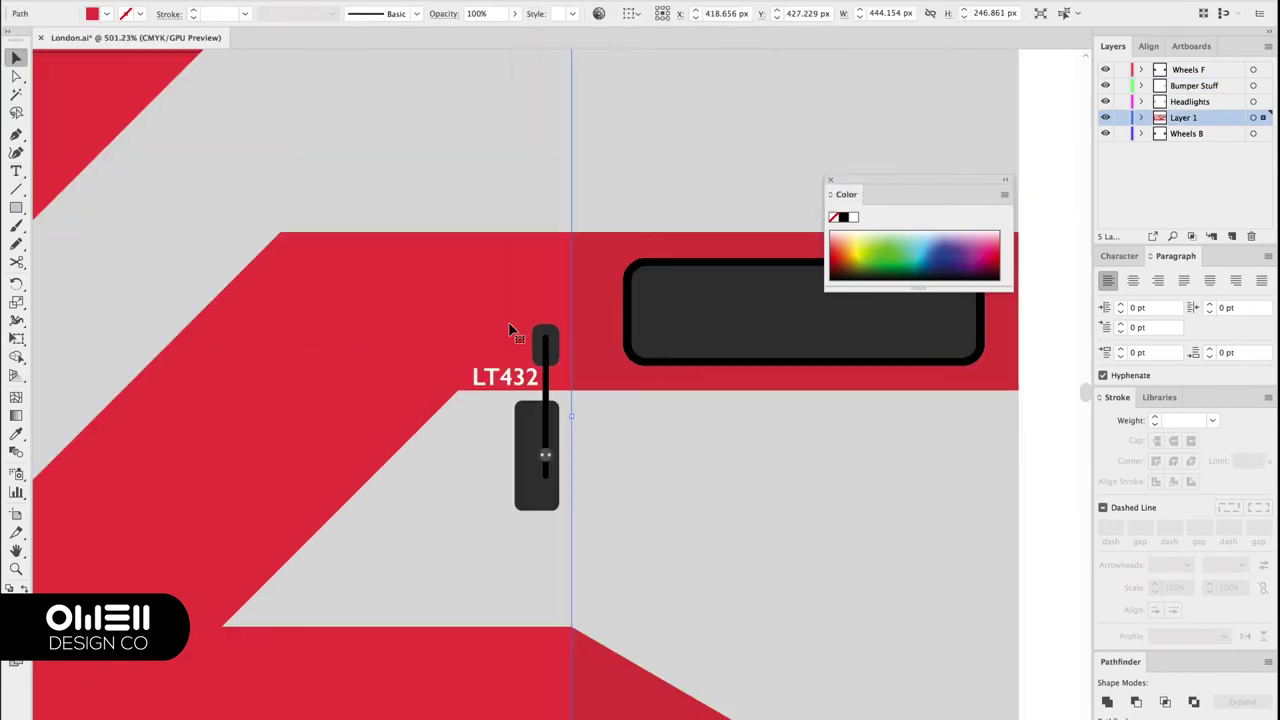
{"action": "left_click_drag", "start_coordinate": [576, 430], "coordinate": [924, 563]}
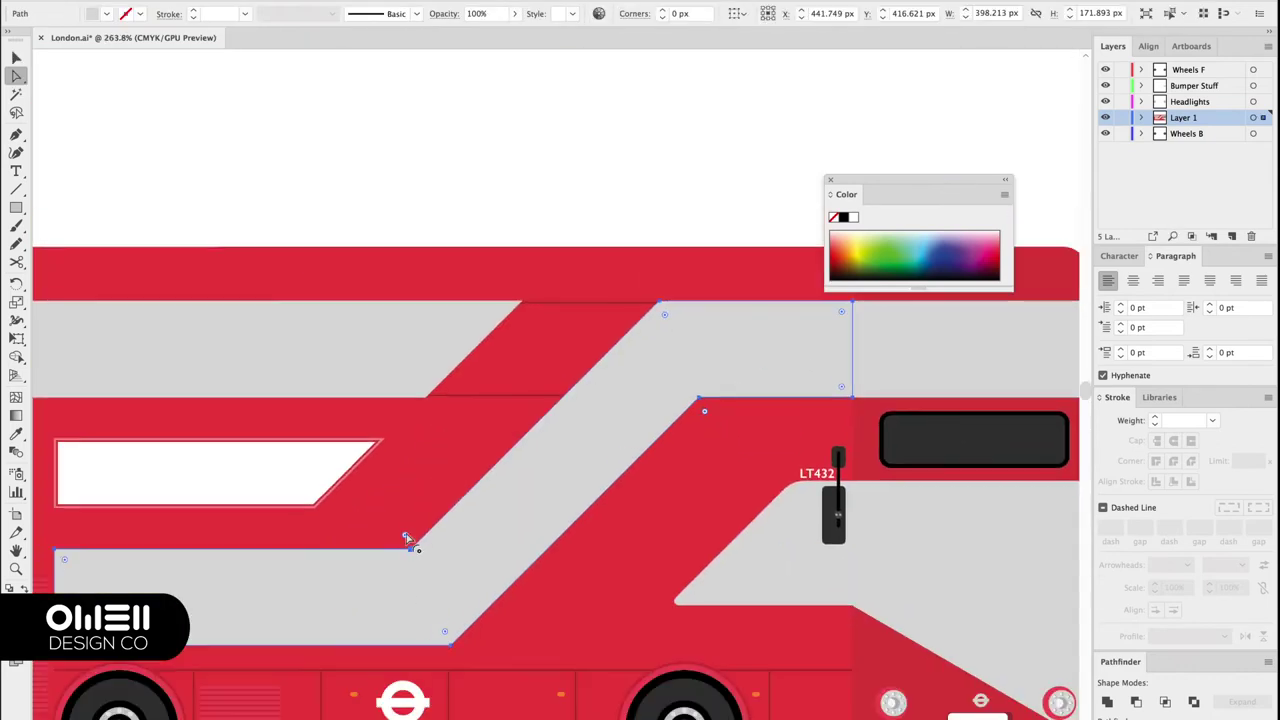
{"action": "scroll", "coordinate": [600, 480], "scroll_direction": "left", "scroll_amount": 5}
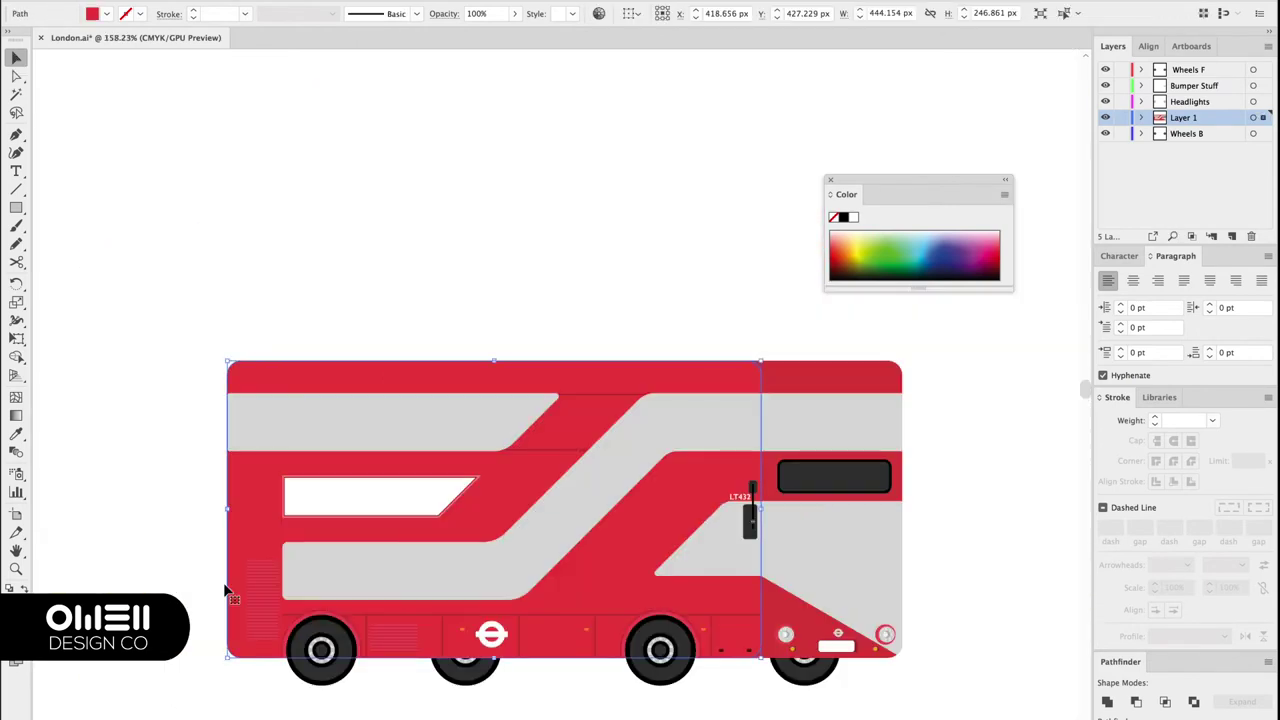
Copy the text onto the destination blind as 'Oxford Circus 8' and the front plate as 'LTZ 3452'
{"action": "left_click_drag", "start_coordinate": [490, 481], "coordinate": [597, 443]}
{"action": "scroll", "coordinate": [597, 443], "scroll_direction": "up", "scroll_amount": 2}
{"action": "double_click", "coordinate": [622, 437]}
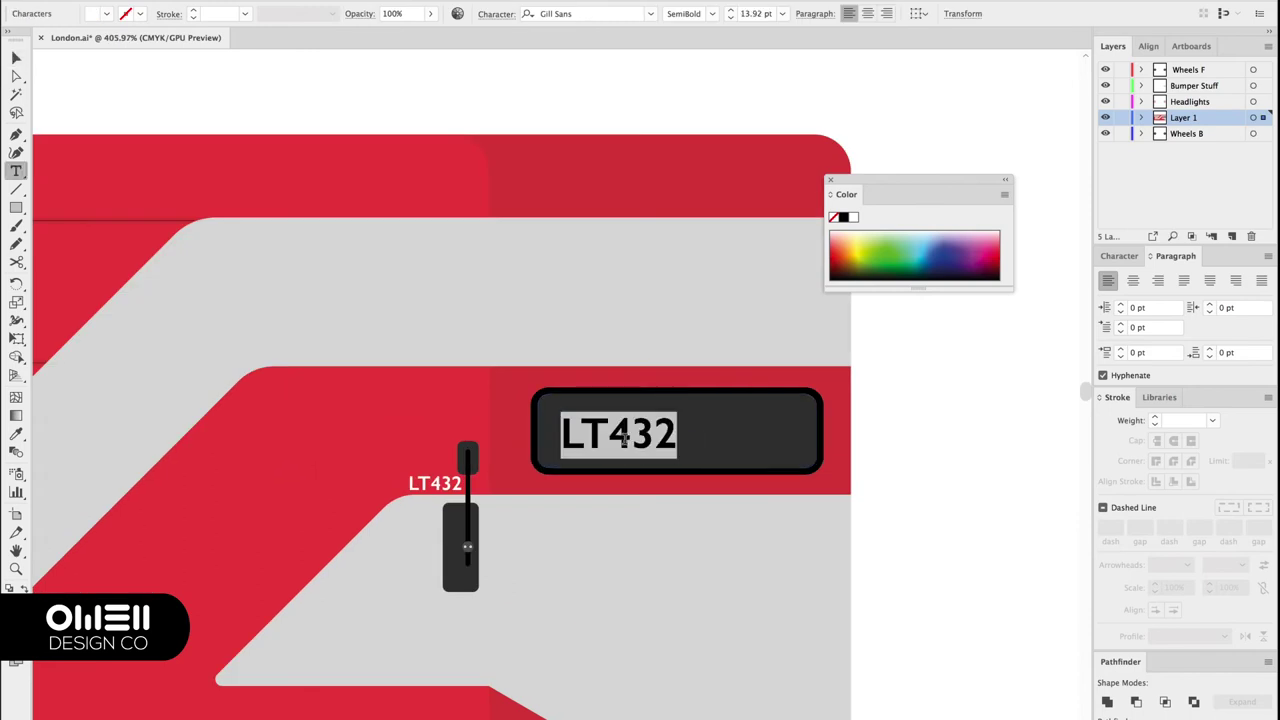
{"action": "left_click_drag", "start_coordinate": [676, 434], "coordinate": [614, 600]}
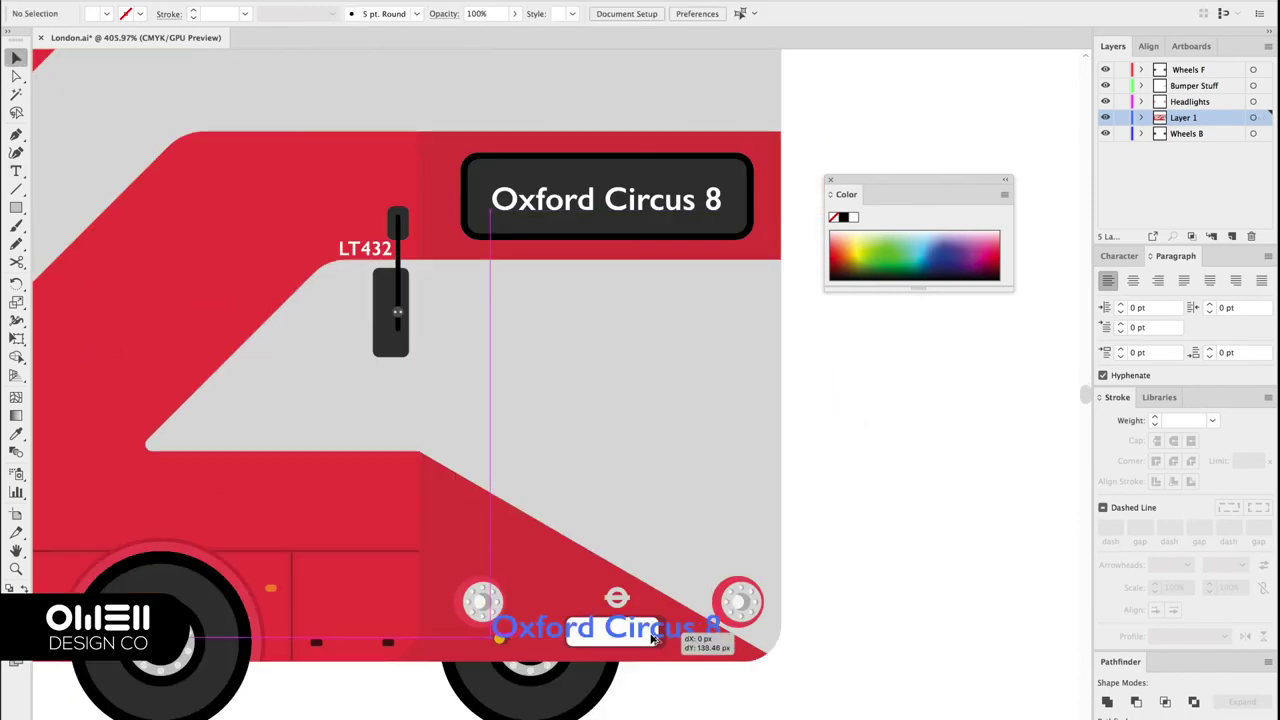
{"action": "scroll", "coordinate": [614, 600], "scroll_direction": "up", "scroll_amount": 3}
{"action": "left_click", "coordinate": [106, 13]}
{"action": "left_click", "coordinate": [20, 30]}
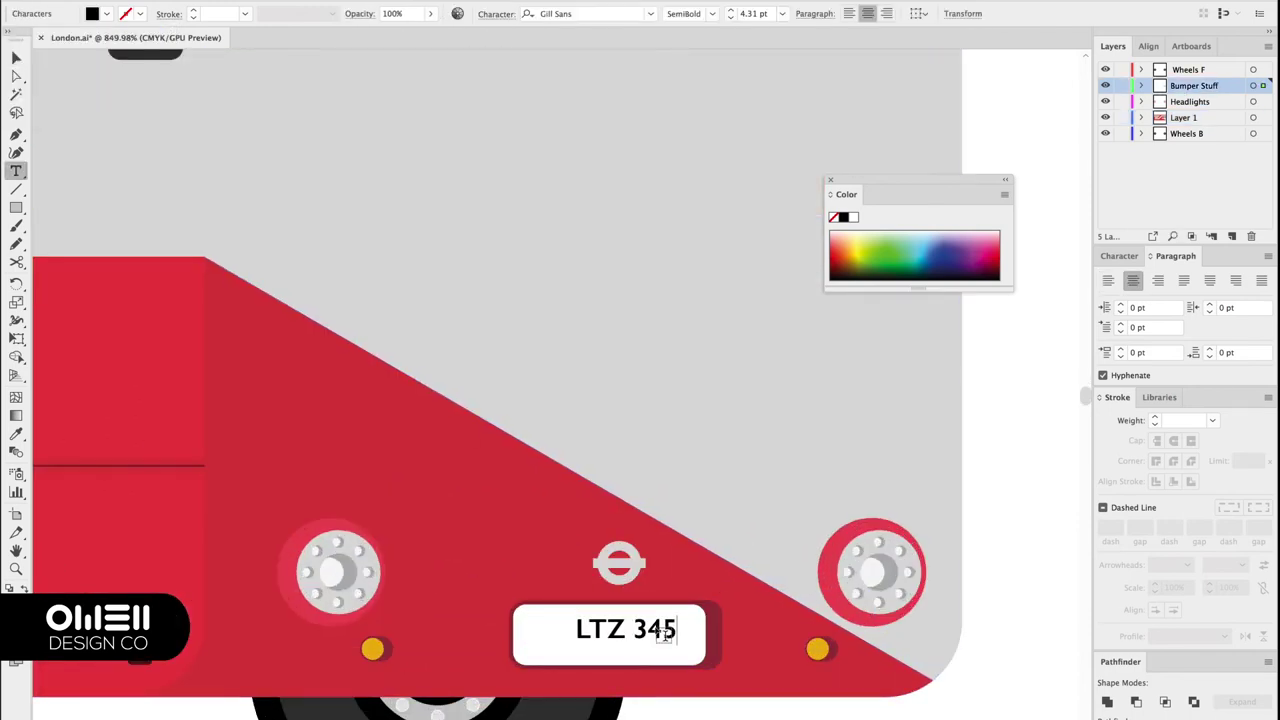
{"action": "key", "text": "ctrl+0"}
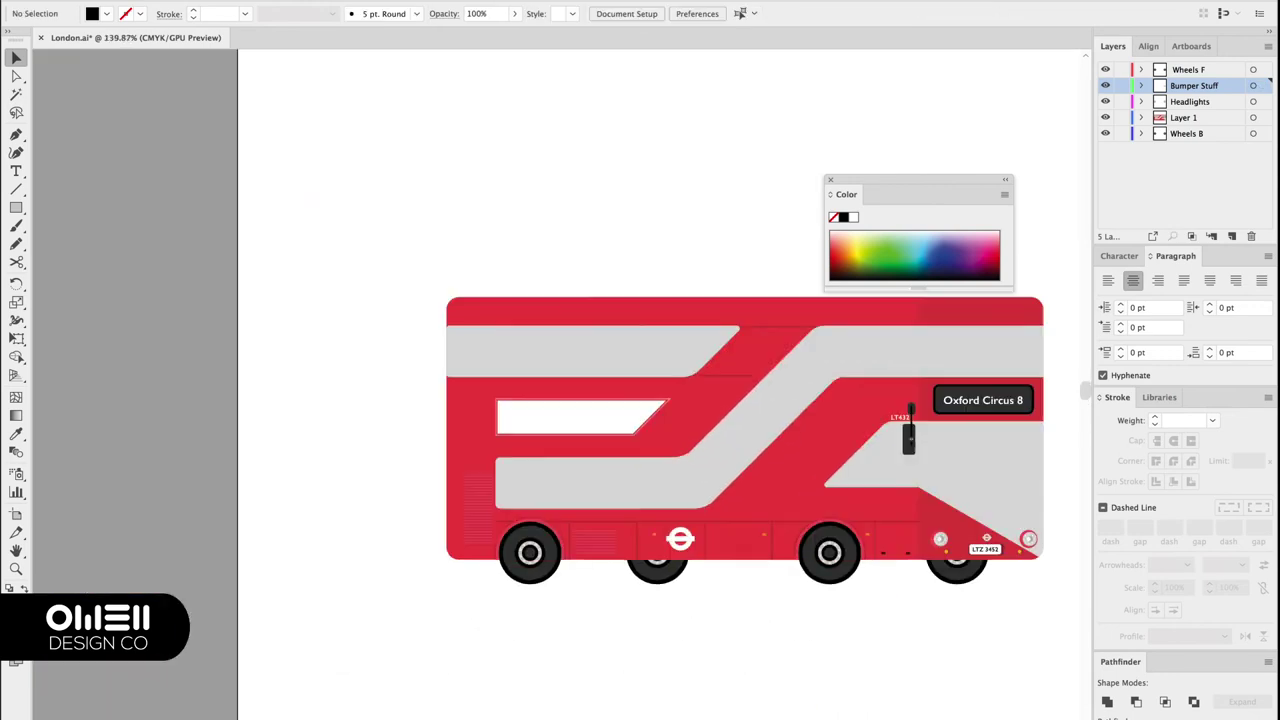
Add a vertical seam line above the grille, position it and extend it upward
{"action": "scroll", "coordinate": [361, 264], "scroll_direction": "up", "scroll_amount": 5}
{"action": "scroll", "coordinate": [363, 271], "scroll_direction": "up", "scroll_amount": 3}
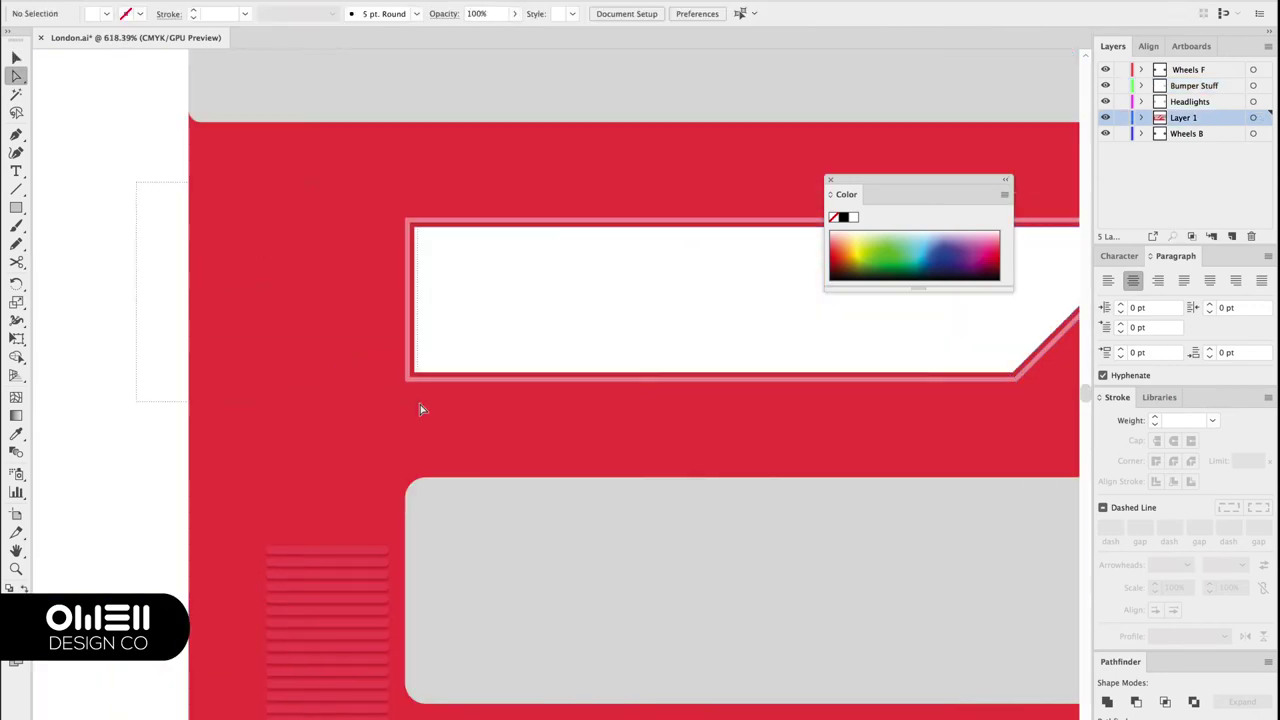
{"action": "scroll", "coordinate": [649, 543], "scroll_direction": "down", "scroll_amount": 5}
{"action": "left_click_drag", "start_coordinate": [366, 86], "coordinate": [366, 243]}
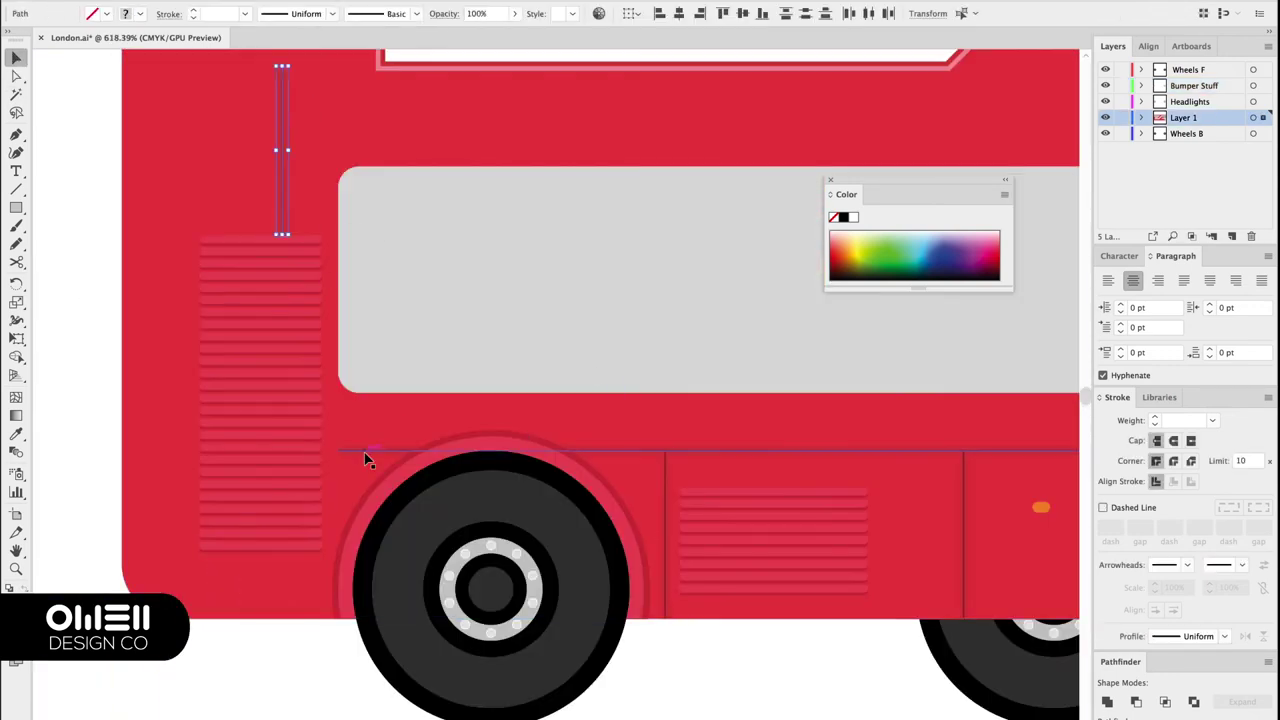
{"action": "scroll", "coordinate": [366, 451], "scroll_direction": "up", "scroll_amount": 2}
{"action": "left_click_drag", "start_coordinate": [620, 637], "coordinate": [867, 595]}
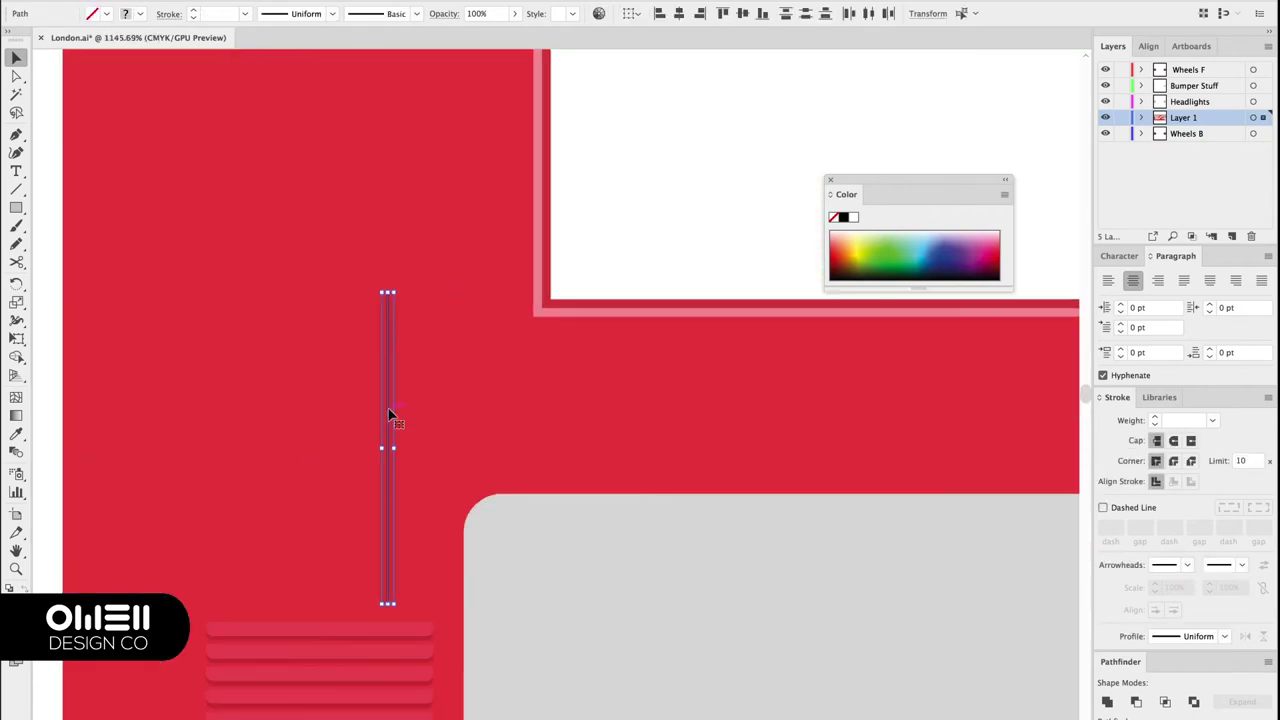
{"action": "left_click_drag", "start_coordinate": [480, 322], "coordinate": [447, 186]}
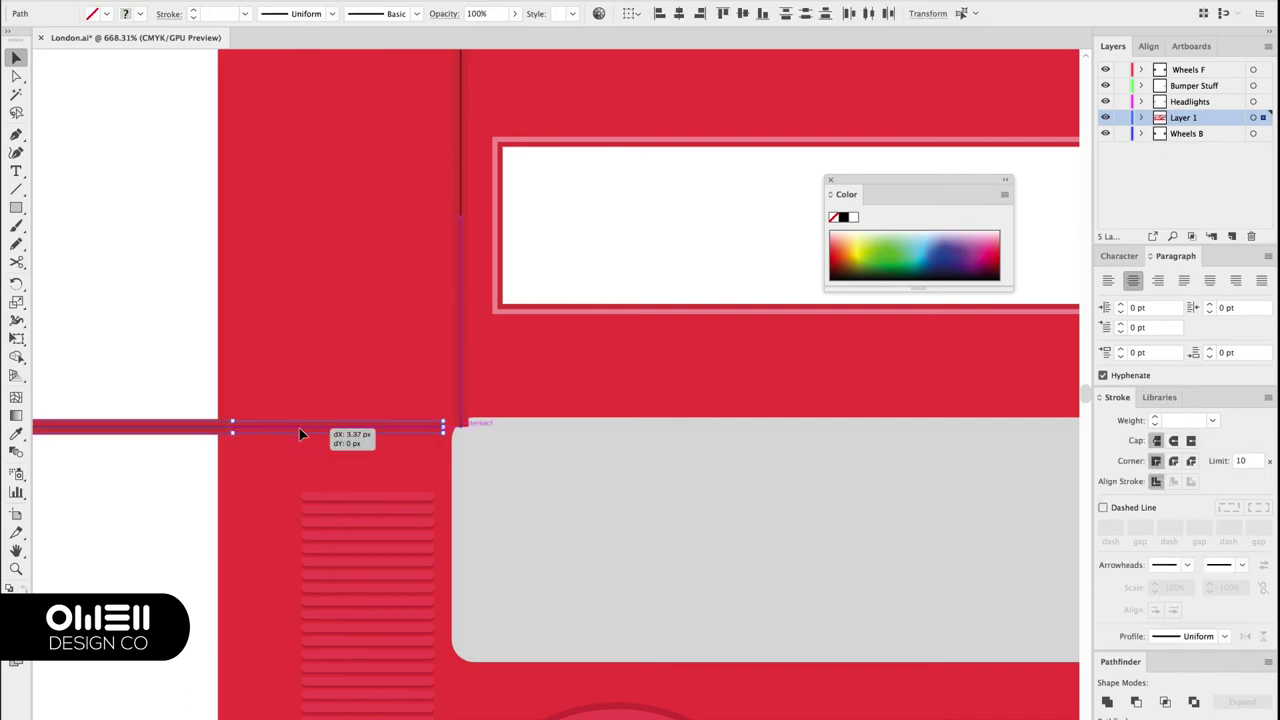
Stretch the horizontal line so it meets the vertical seam
{"action": "left_click_drag", "start_coordinate": [300, 434], "coordinate": [317, 434]}
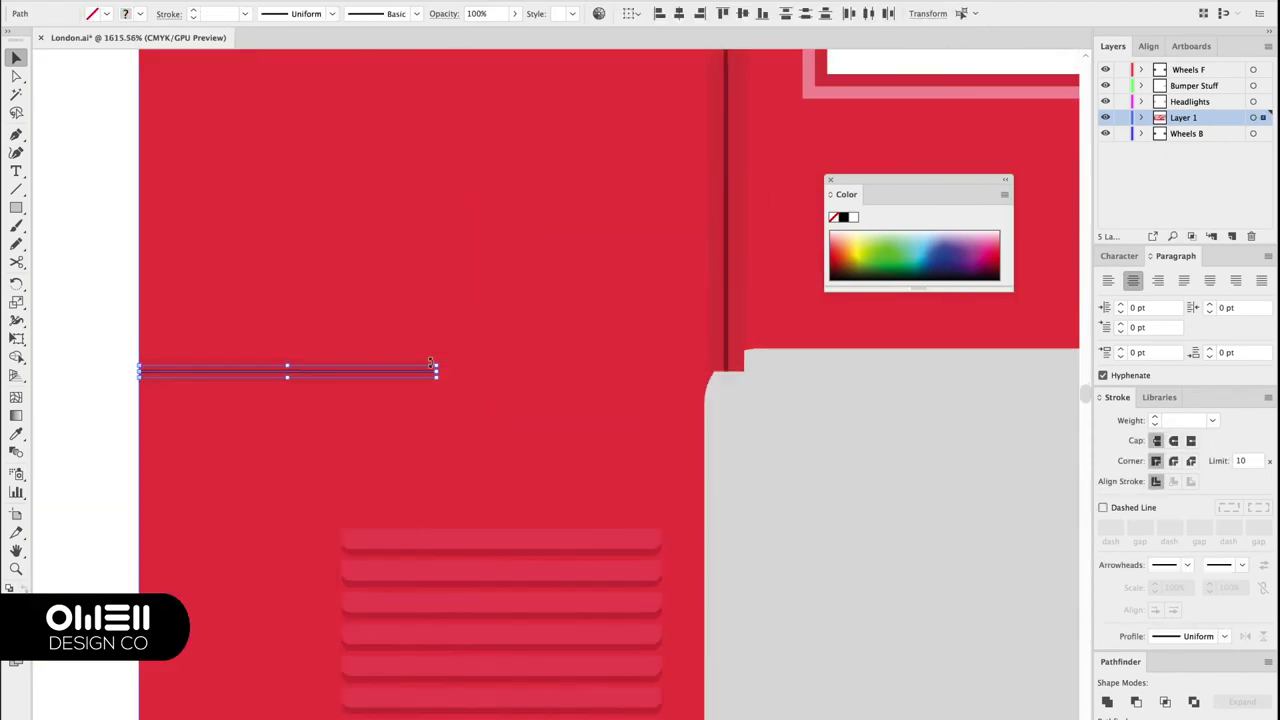
{"action": "left_click_drag", "start_coordinate": [431, 364], "coordinate": [725, 368]}
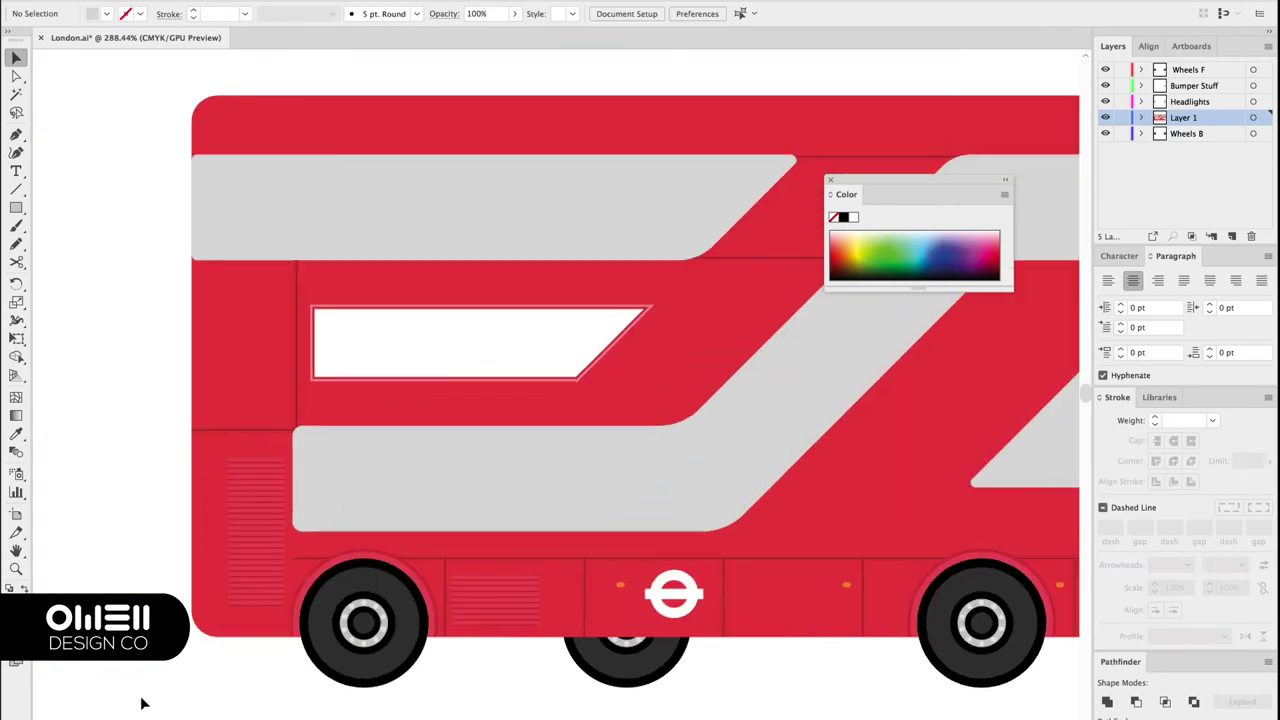
{"action": "scroll", "coordinate": [265, 510], "scroll_direction": "up", "scroll_amount": 3}
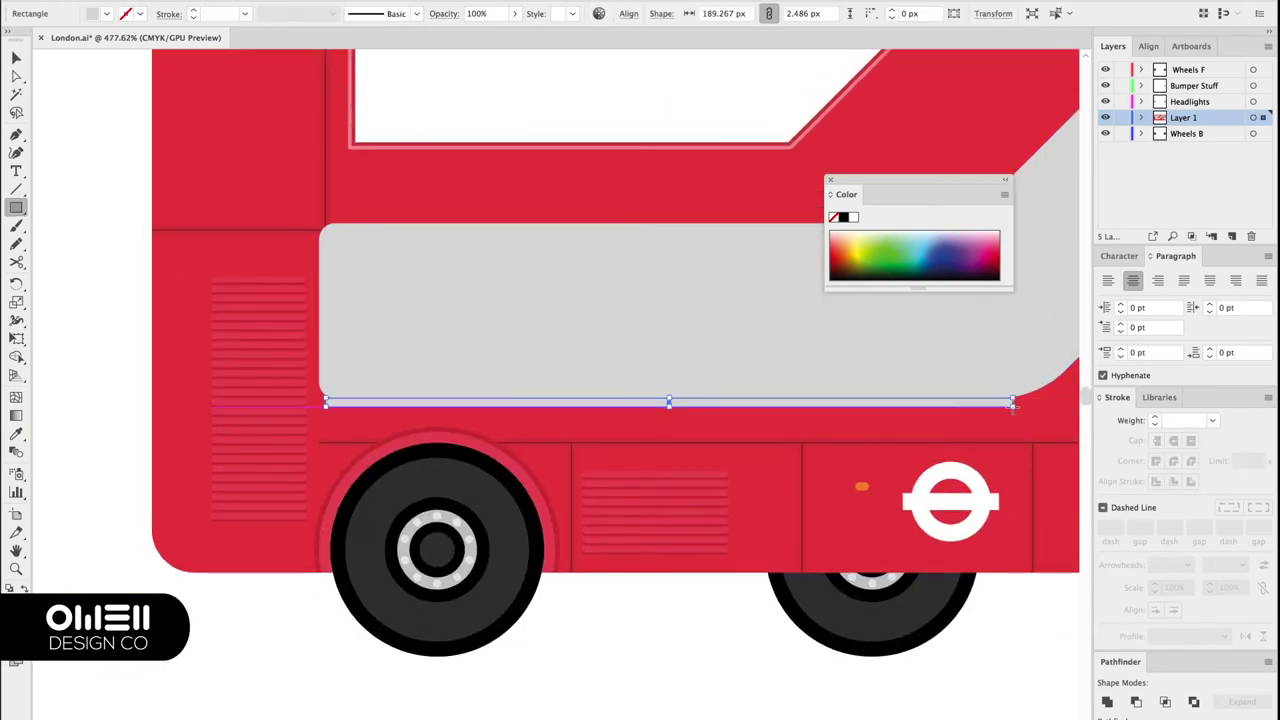
{"action": "scroll", "coordinate": [690, 703], "scroll_direction": "down", "scroll_amount": 3}
{"action": "scroll", "coordinate": [690, 703], "scroll_direction": "up", "scroll_amount": 1}
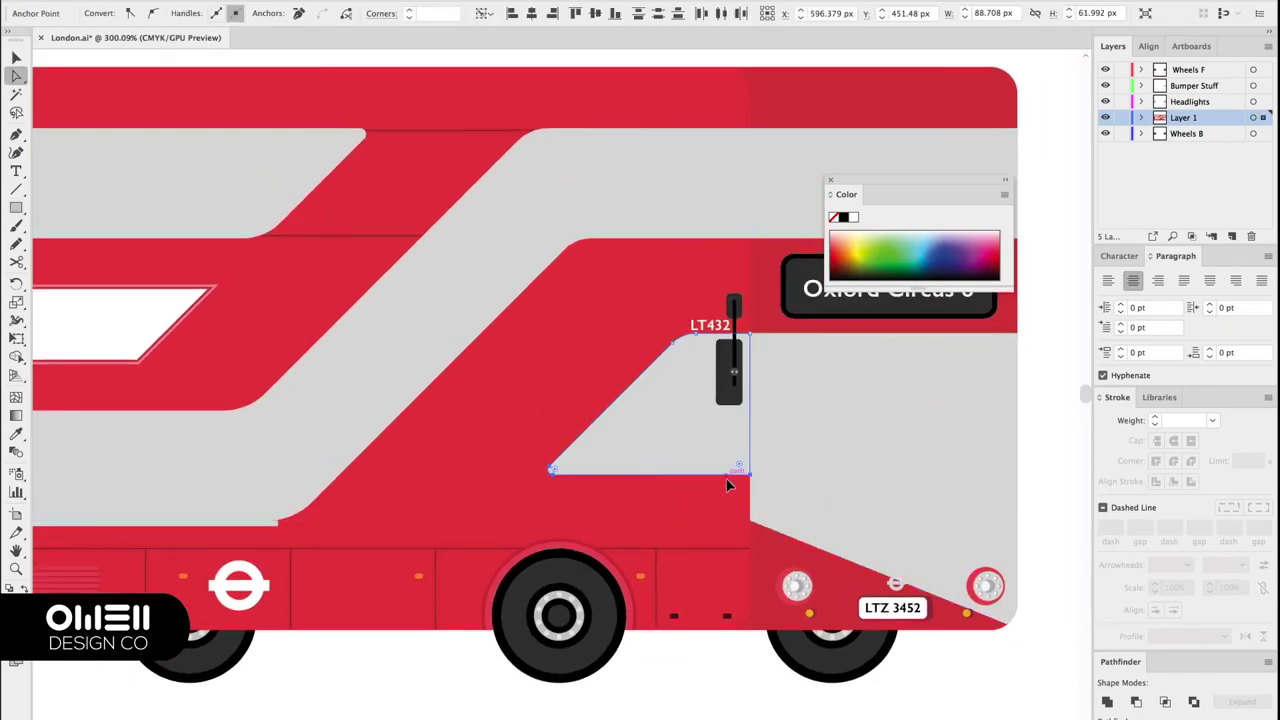
{"action": "scroll", "coordinate": [728, 485], "scroll_direction": "up", "scroll_amount": 3}
Marquee-select the thin strip beneath the lower grey band, then deselect it
{"action": "left_click_drag", "start_coordinate": [331, 517], "coordinate": [927, 528]}
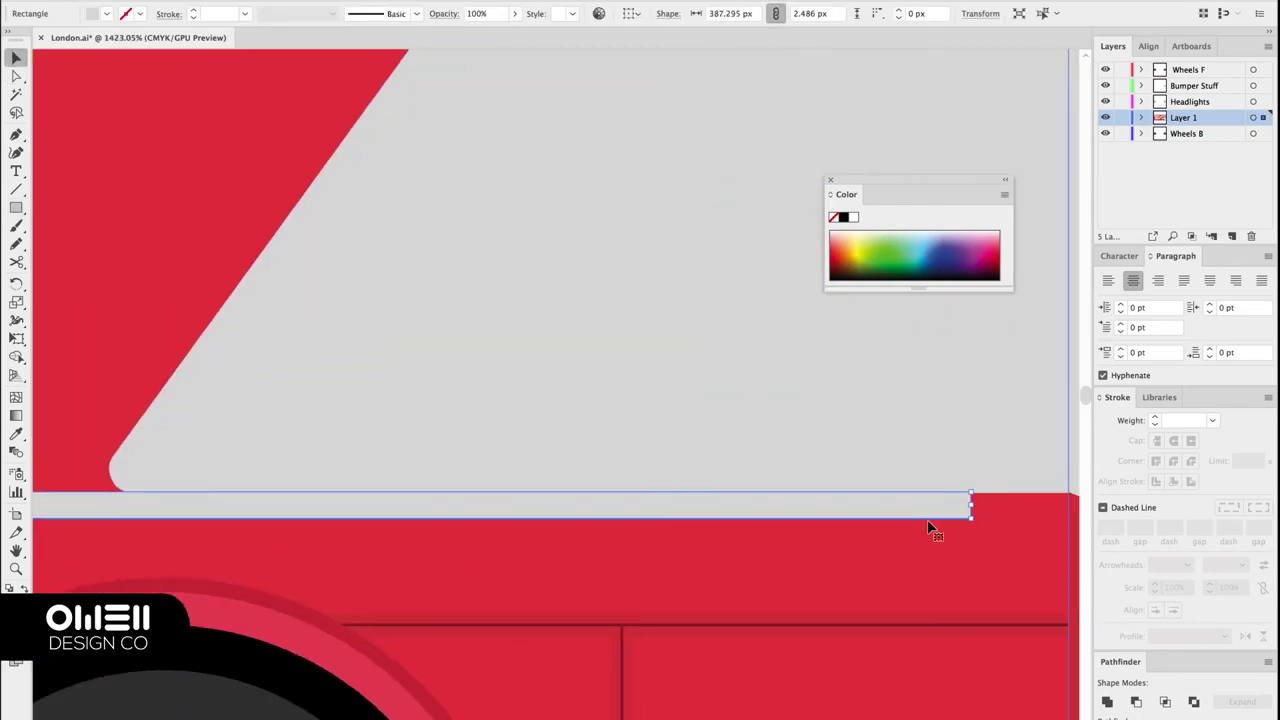
{"action": "scroll", "coordinate": [927, 528], "scroll_direction": "down", "scroll_amount": 3}
{"action": "scroll", "coordinate": [700, 560], "scroll_direction": "down", "scroll_amount": 5}
{"action": "scroll", "coordinate": [570, 610], "scroll_direction": "up", "scroll_amount": 3}
{"action": "left_click", "coordinate": [406, 716]}
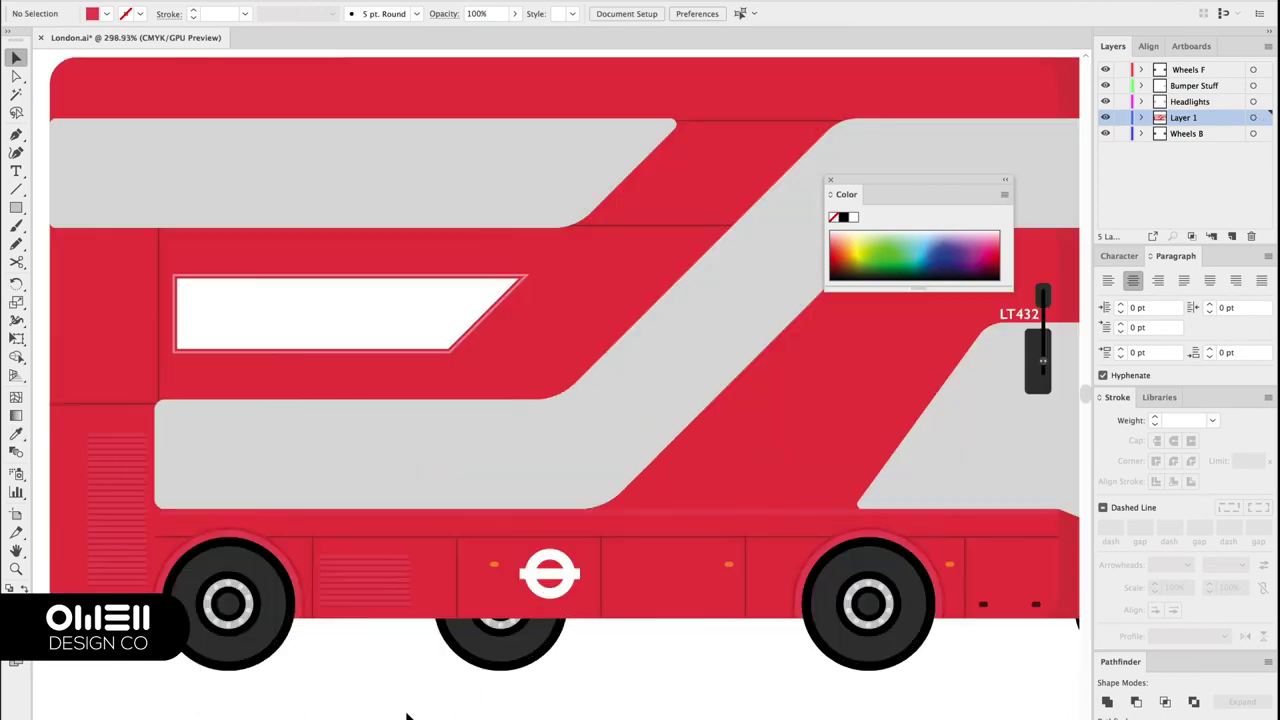
{"action": "scroll", "coordinate": [852, 648], "scroll_direction": "right", "scroll_amount": 3}
{"action": "scroll", "coordinate": [740, 450], "scroll_direction": "up", "scroll_amount": 2}
{"action": "scroll", "coordinate": [740, 450], "scroll_direction": "up", "scroll_amount": 1}
Select the thin strip on the band's bottom edge, deselect, and reselect it for fitting
{"action": "left_click", "coordinate": [764, 444]}
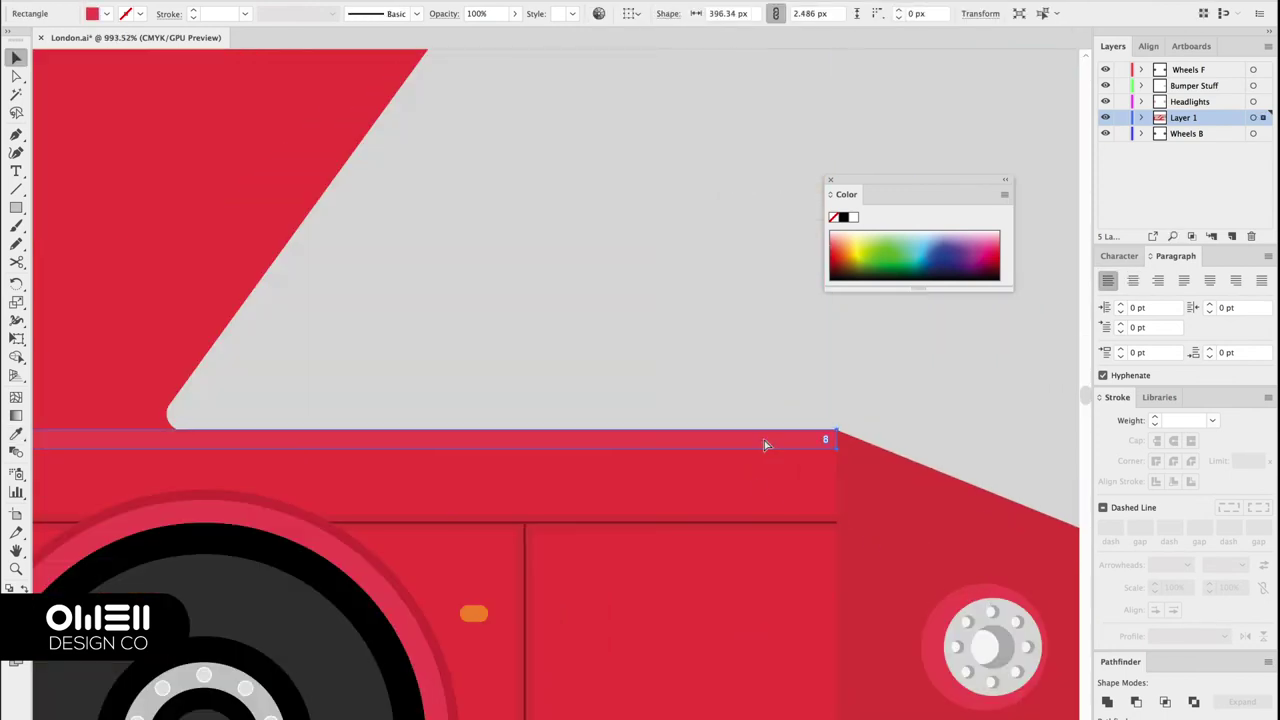
{"action": "scroll", "coordinate": [454, 534], "scroll_direction": "down", "scroll_amount": 2}
{"action": "scroll", "coordinate": [445, 650], "scroll_direction": "down", "scroll_amount": 3}
{"action": "left_click", "coordinate": [440, 697]}
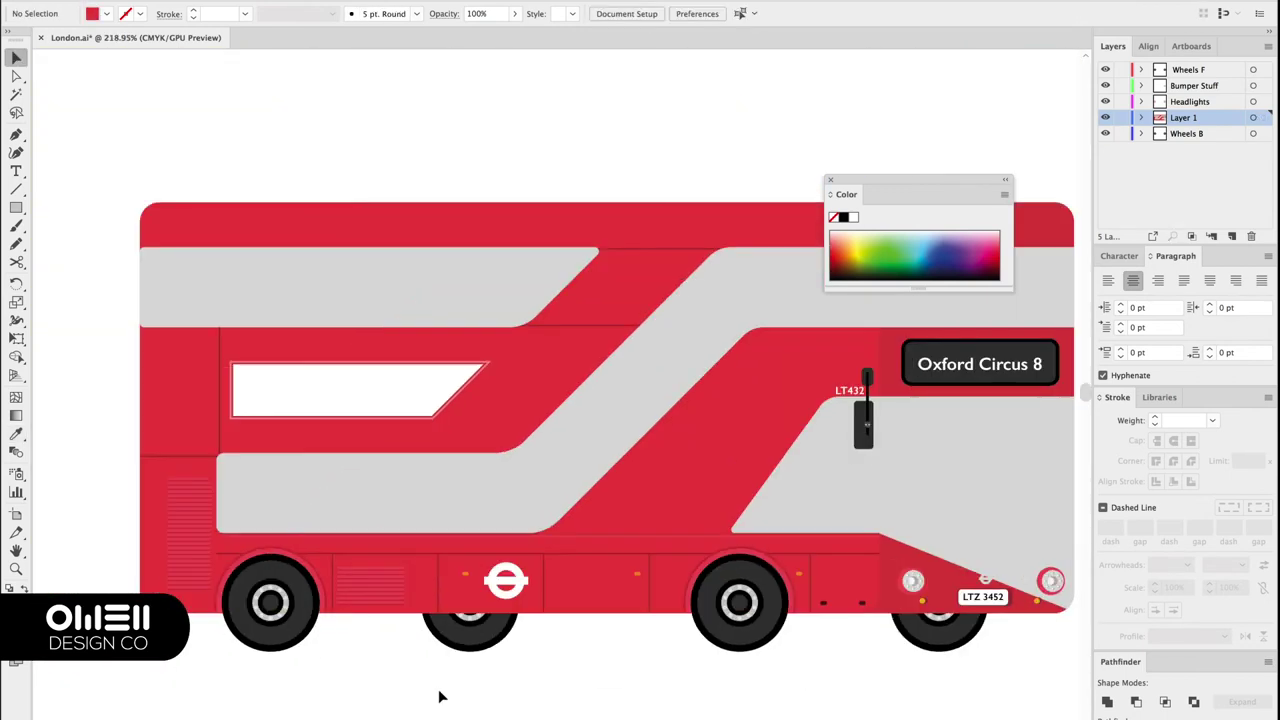
{"action": "scroll", "coordinate": [670, 547], "scroll_direction": "up", "scroll_amount": 3}
{"action": "left_click", "coordinate": [646, 426]}
{"action": "scroll", "coordinate": [603, 597], "scroll_direction": "up", "scroll_amount": 2}
Reshape the slanted window outline paths with Direct Selection and undo the blue fill on the window shape
{"action": "scroll", "coordinate": [603, 597], "scroll_direction": "up", "scroll_amount": 3}
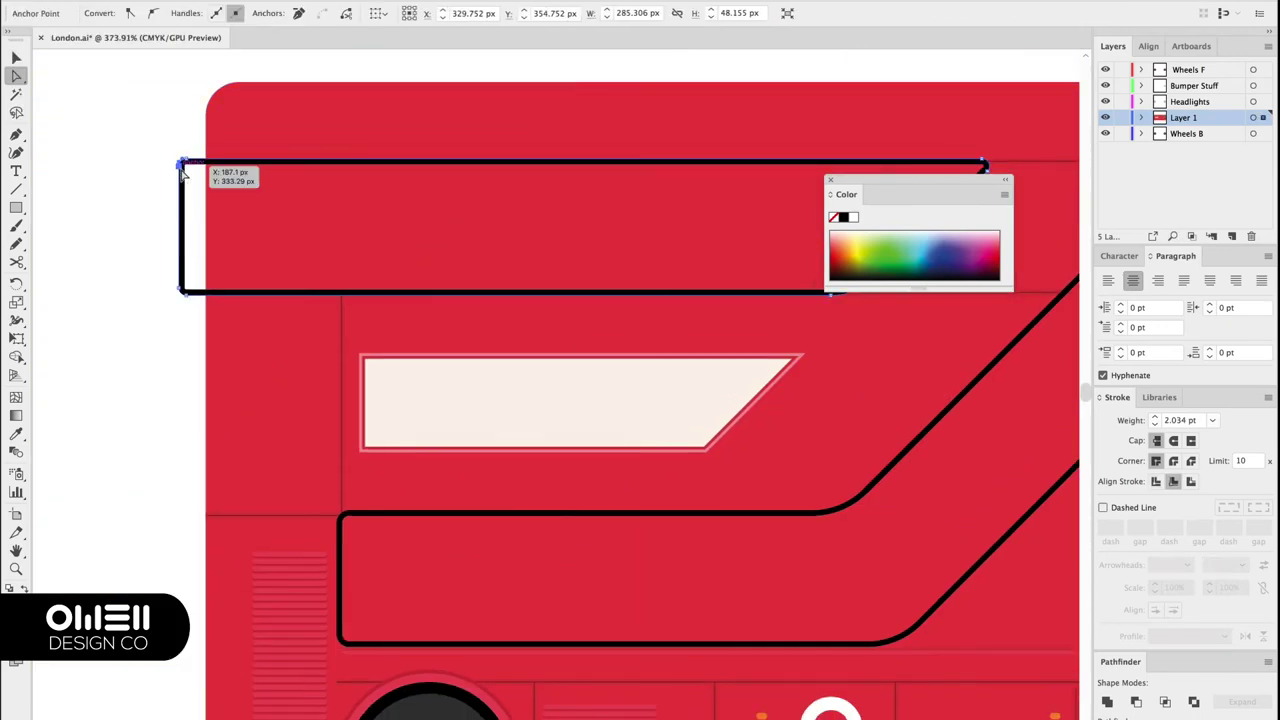
{"action": "left_click_drag", "start_coordinate": [196, 297], "coordinate": [200, 298]}
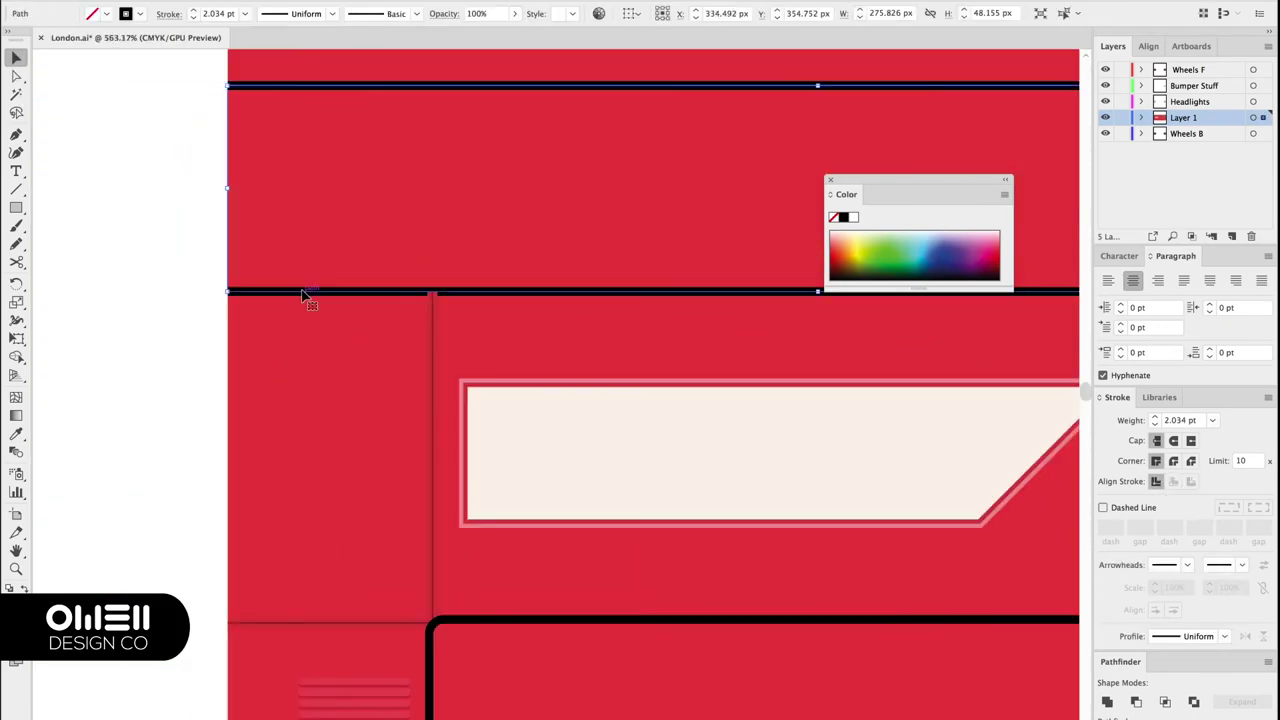
{"action": "scroll", "coordinate": [651, 508], "scroll_direction": "up", "scroll_amount": 3}
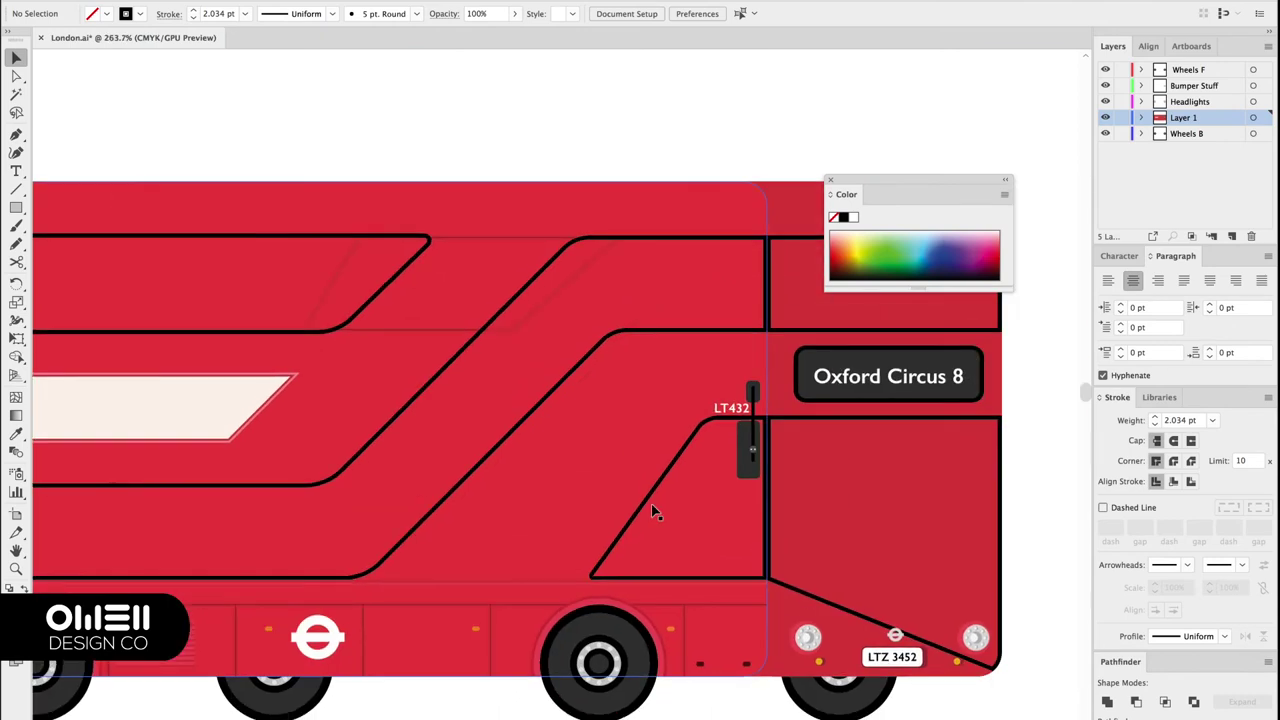
{"action": "scroll", "coordinate": [766, 451], "scroll_direction": "up", "scroll_amount": 3}
{"action": "left_click", "coordinate": [533, 455]}
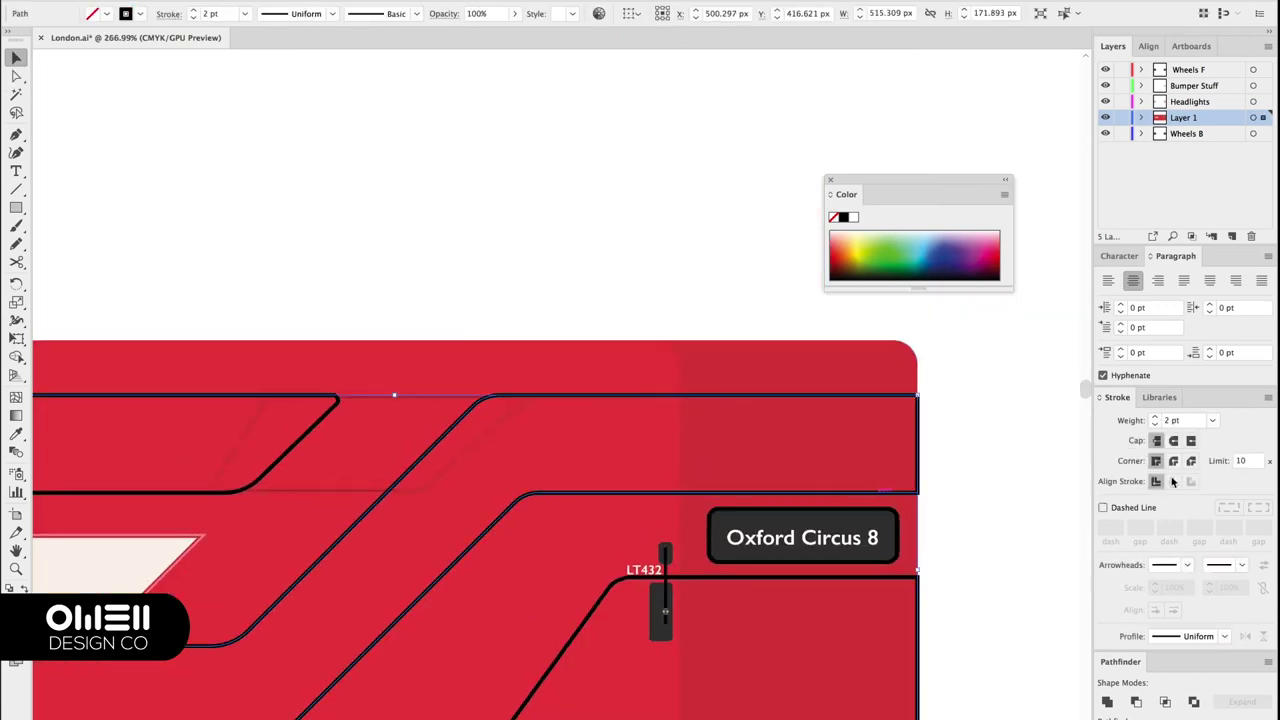
{"action": "left_click_drag", "start_coordinate": [609, 237], "coordinate": [645, 265]}
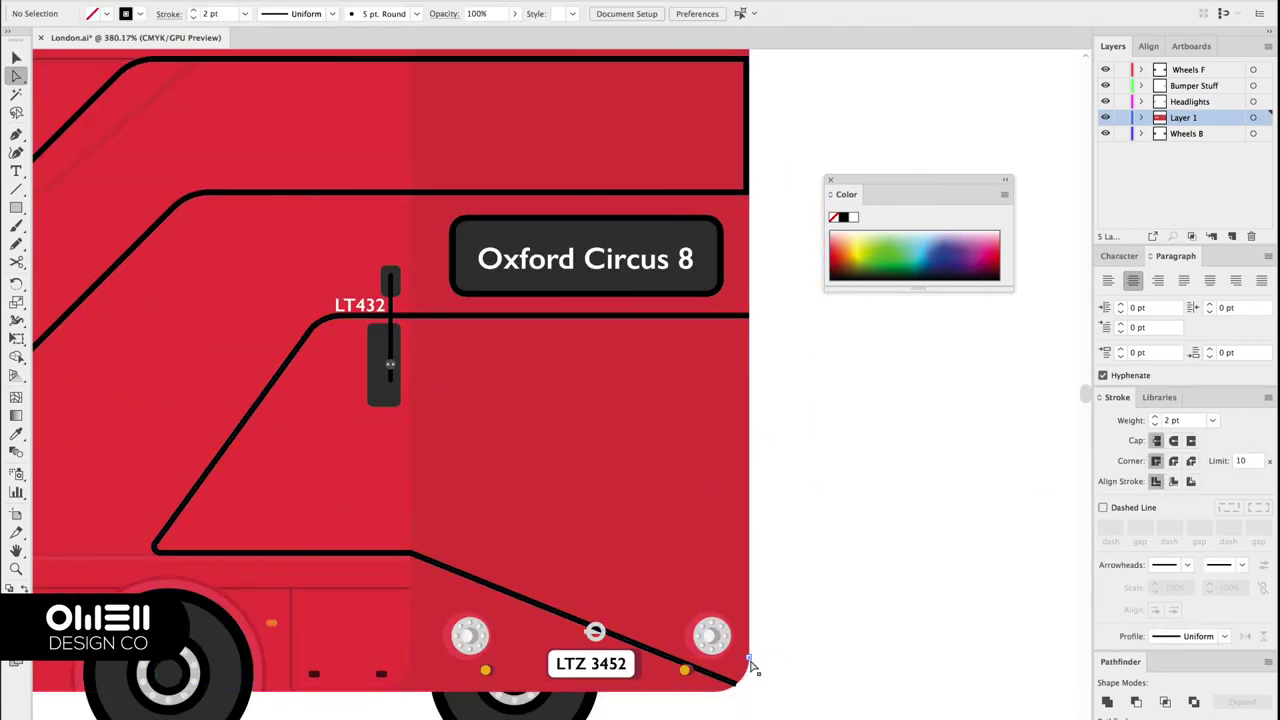
{"action": "scroll", "coordinate": [753, 667], "scroll_direction": "down", "scroll_amount": 5}
{"action": "left_click", "coordinate": [563, 281]}
{"action": "scroll", "coordinate": [563, 283], "scroll_direction": "up", "scroll_amount": 3}
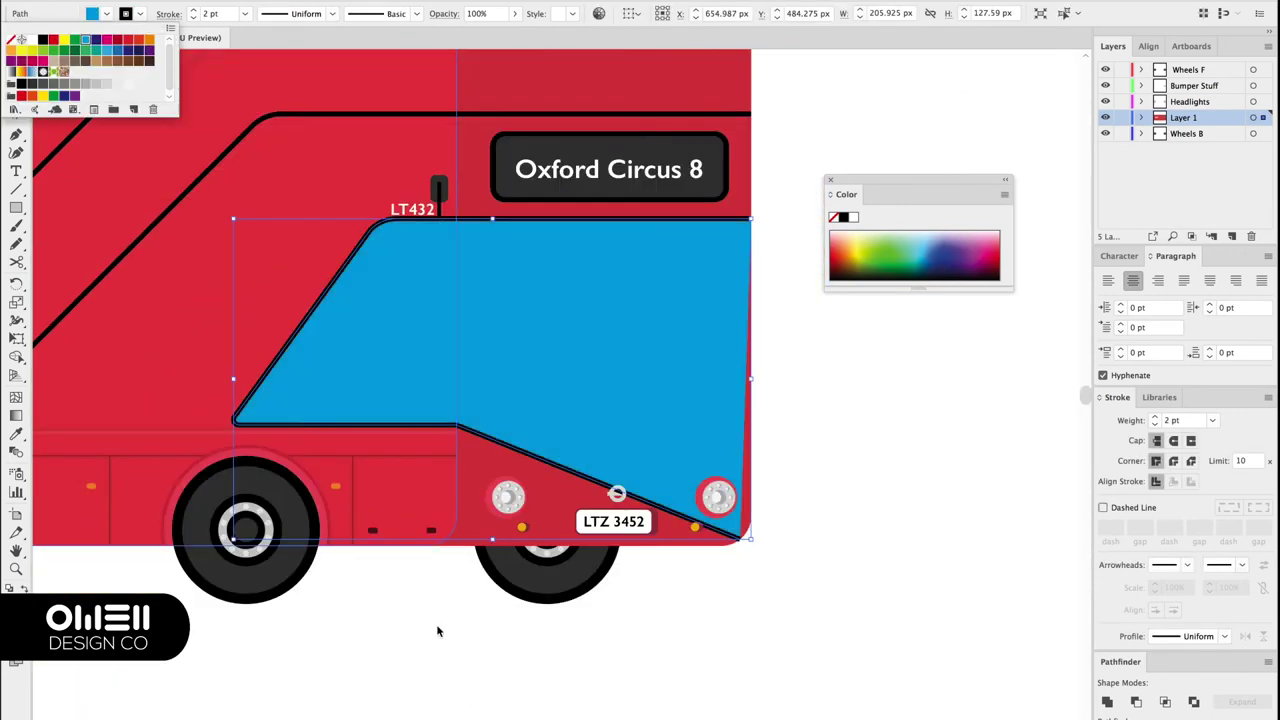
{"action": "key", "text": "a"}
{"action": "left_click_drag", "start_coordinate": [748, 540], "coordinate": [757, 544]}
{"action": "key", "text": "ctrl+z"}
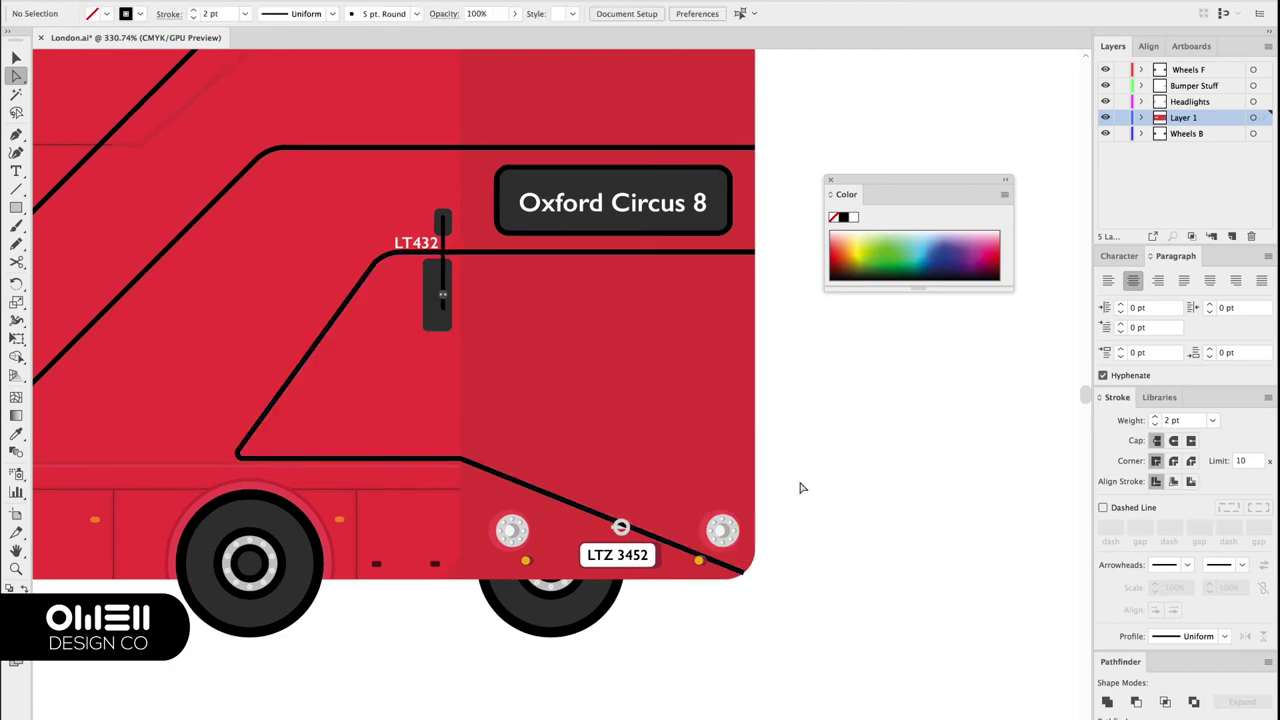
{"action": "scroll", "coordinate": [780, 460], "scroll_direction": "up", "scroll_amount": 5}
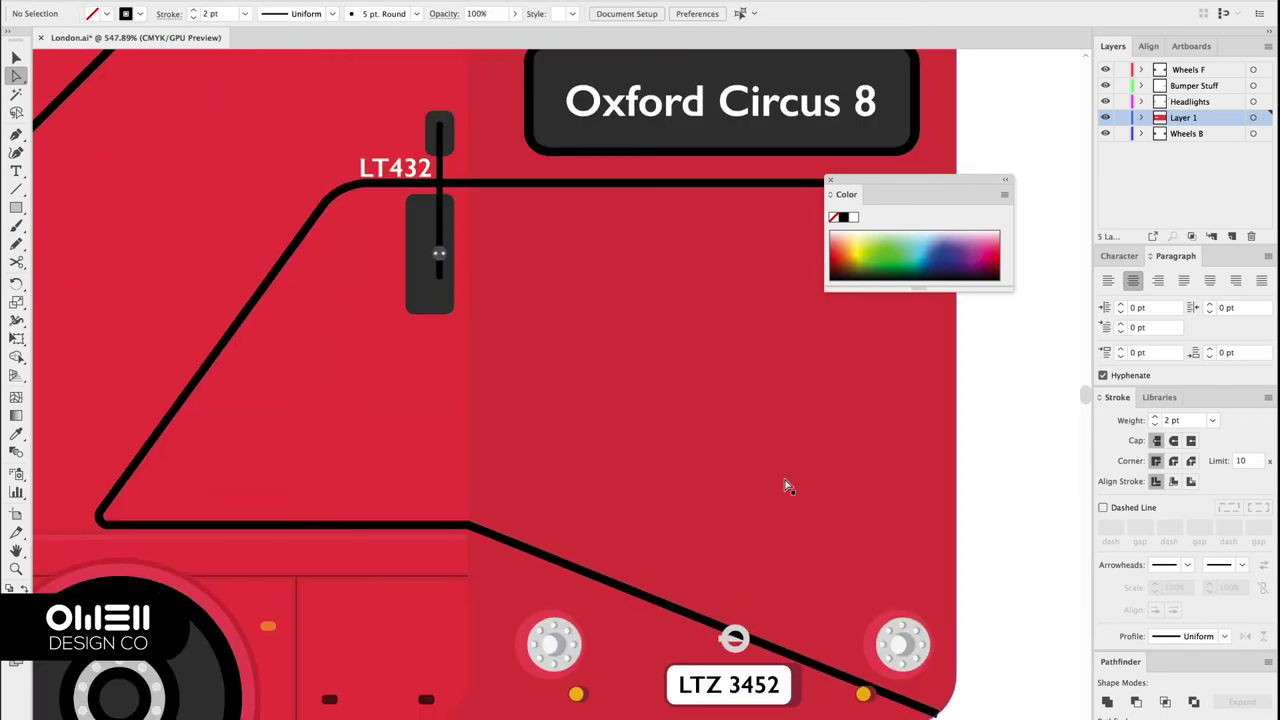
{"action": "scroll", "coordinate": [500, 400], "scroll_direction": "down", "scroll_amount": 5}
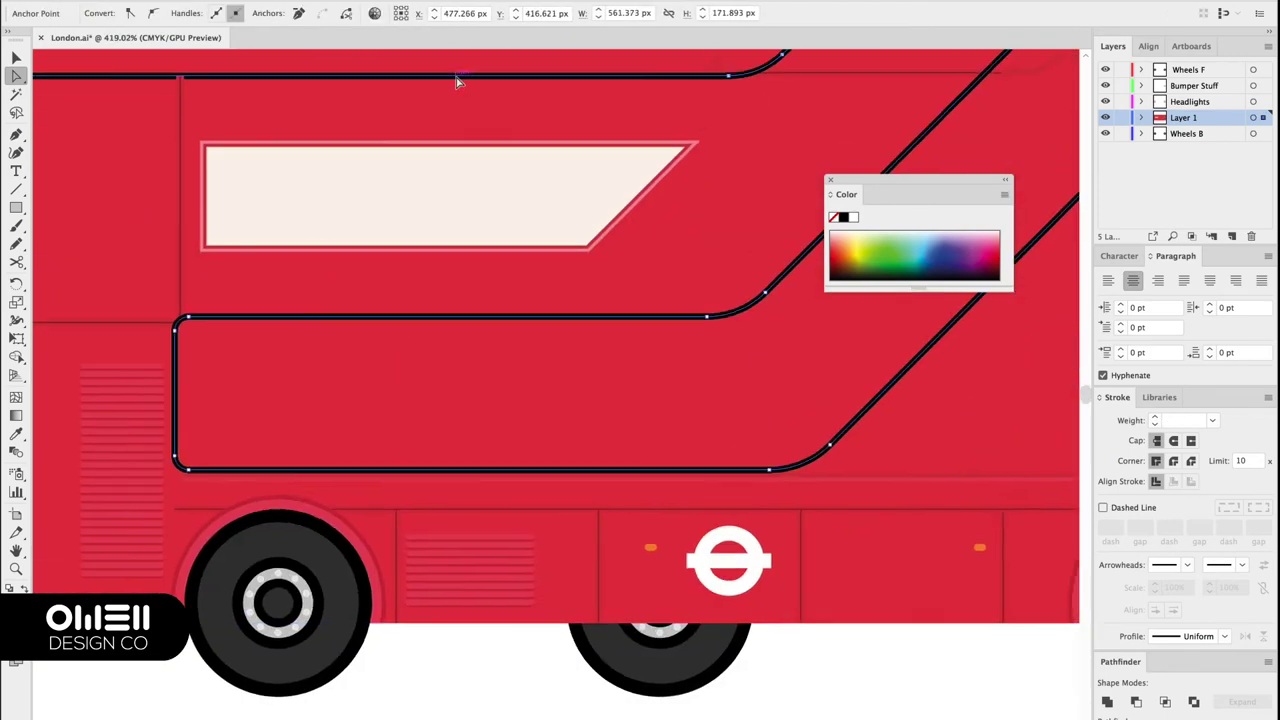
{"action": "key", "text": "v"}
Drag the rear diagonal stripe's end anchor outward past the lower-right bumper corner
{"action": "scroll", "coordinate": [300, 328], "scroll_direction": "right", "scroll_amount": 10}
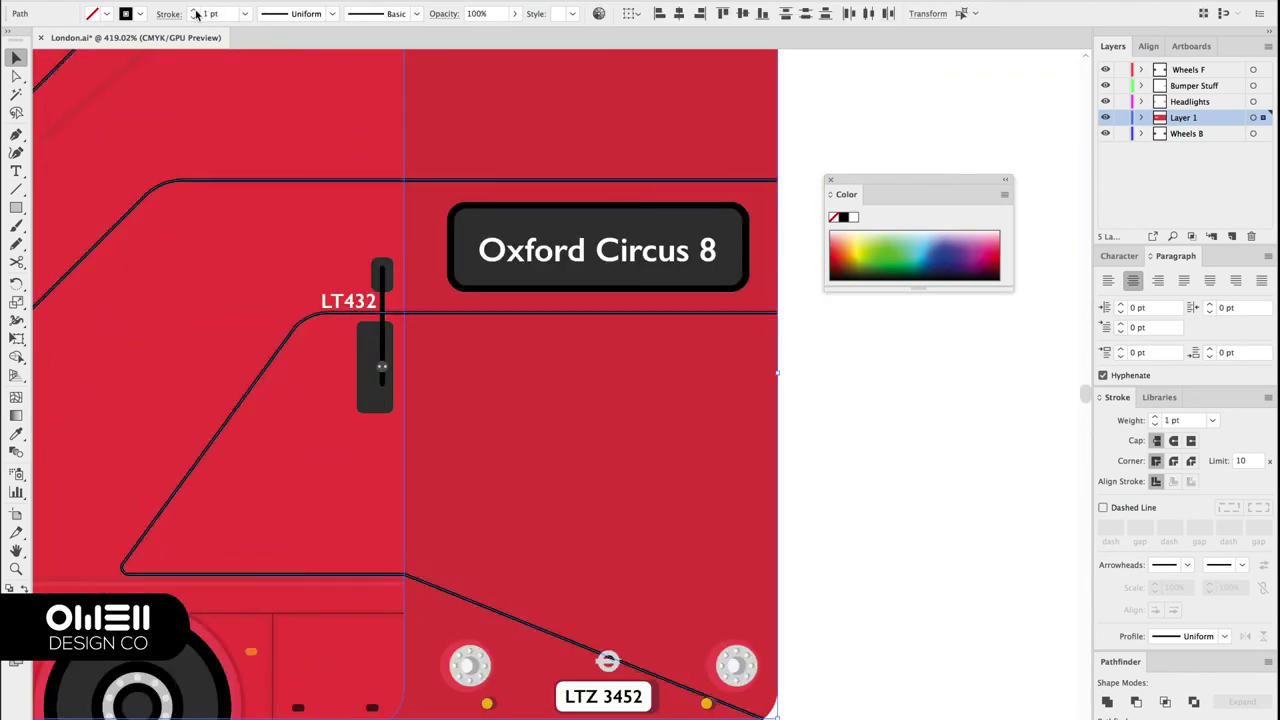
{"action": "scroll", "coordinate": [594, 486], "scroll_direction": "down", "scroll_amount": 5}
{"action": "scroll", "coordinate": [511, 686], "scroll_direction": "up", "scroll_amount": 5}
{"action": "scroll", "coordinate": [563, 400], "scroll_direction": "down", "scroll_amount": 3}
{"action": "scroll", "coordinate": [634, 471], "scroll_direction": "right", "scroll_amount": 5}
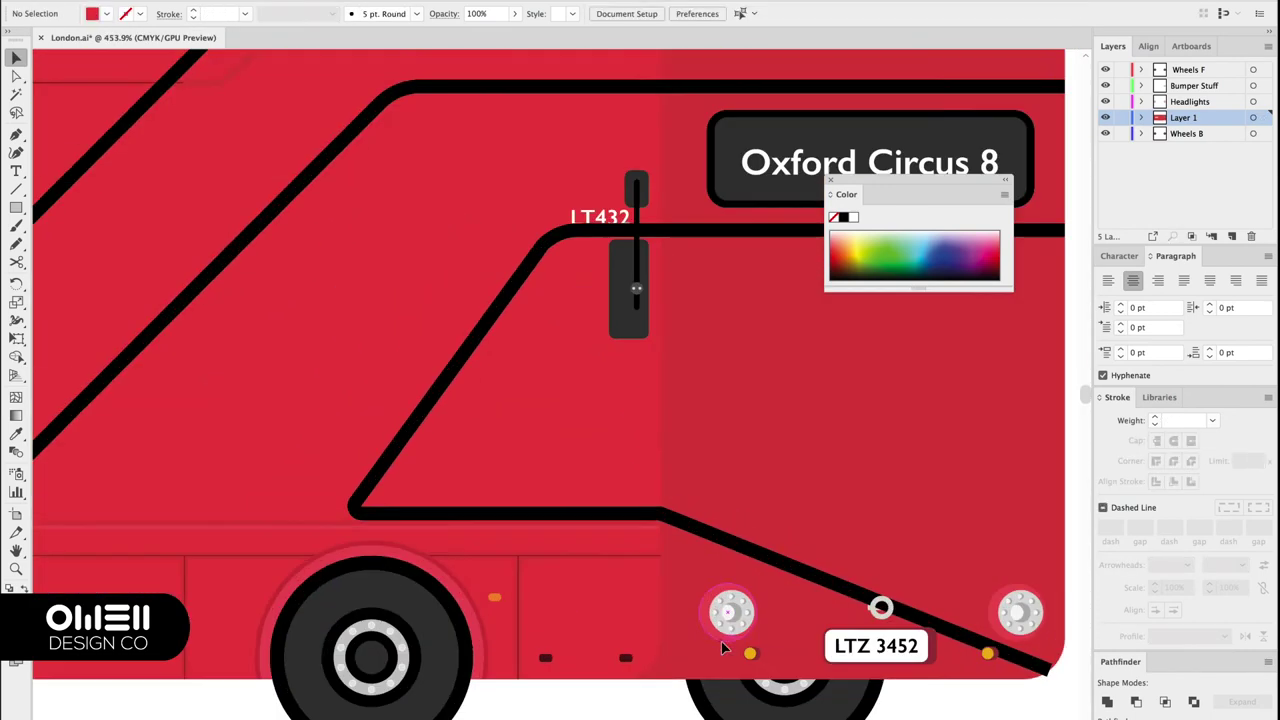
{"action": "scroll", "coordinate": [877, 603], "scroll_direction": "up", "scroll_amount": 2}
{"action": "left_click", "coordinate": [630, 577]}
{"action": "left_click_drag", "start_coordinate": [953, 697], "coordinate": [1004, 652]}
{"action": "left_click_drag", "start_coordinate": [407, 568], "coordinate": [408, 567]}
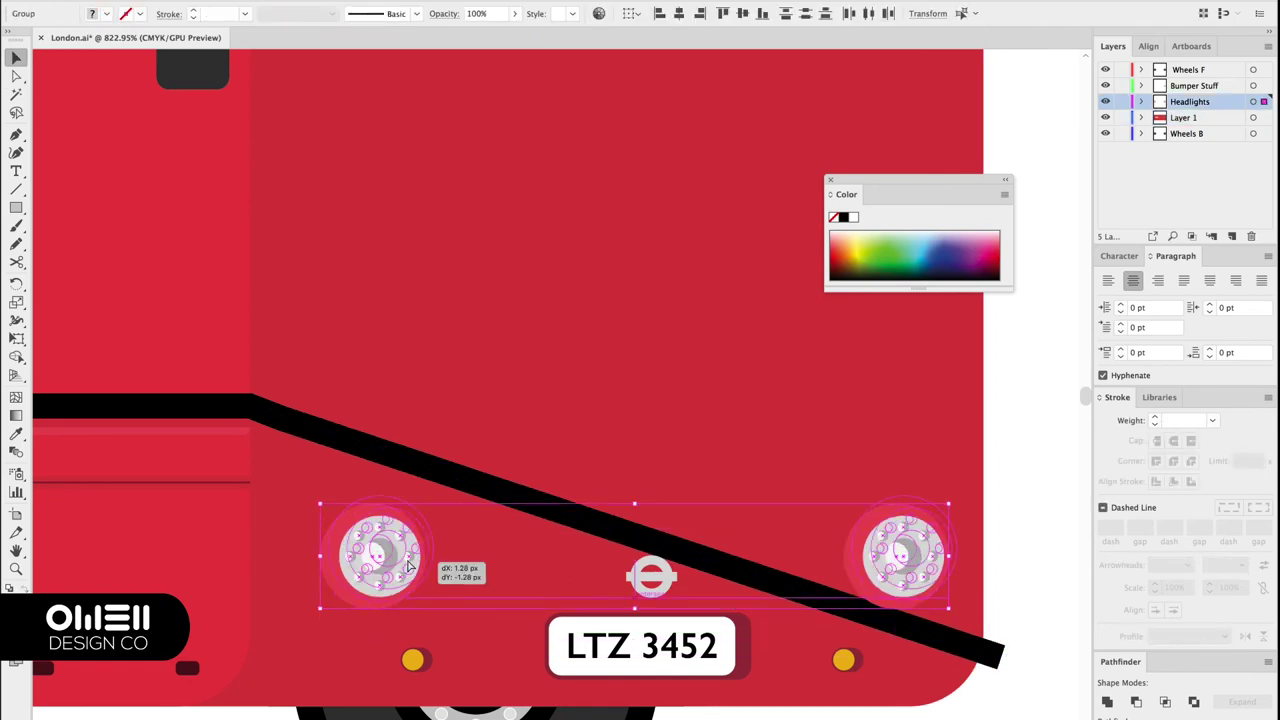
{"action": "left_click", "coordinate": [1012, 668]}
{"action": "scroll", "coordinate": [900, 500], "scroll_direction": "down", "scroll_amount": 5}
{"action": "scroll", "coordinate": [800, 420], "scroll_direction": "up", "scroll_amount": 1}
{"action": "scroll", "coordinate": [944, 401], "scroll_direction": "down", "scroll_amount": 2}
{"action": "scroll", "coordinate": [672, 438], "scroll_direction": "down", "scroll_amount": 2}
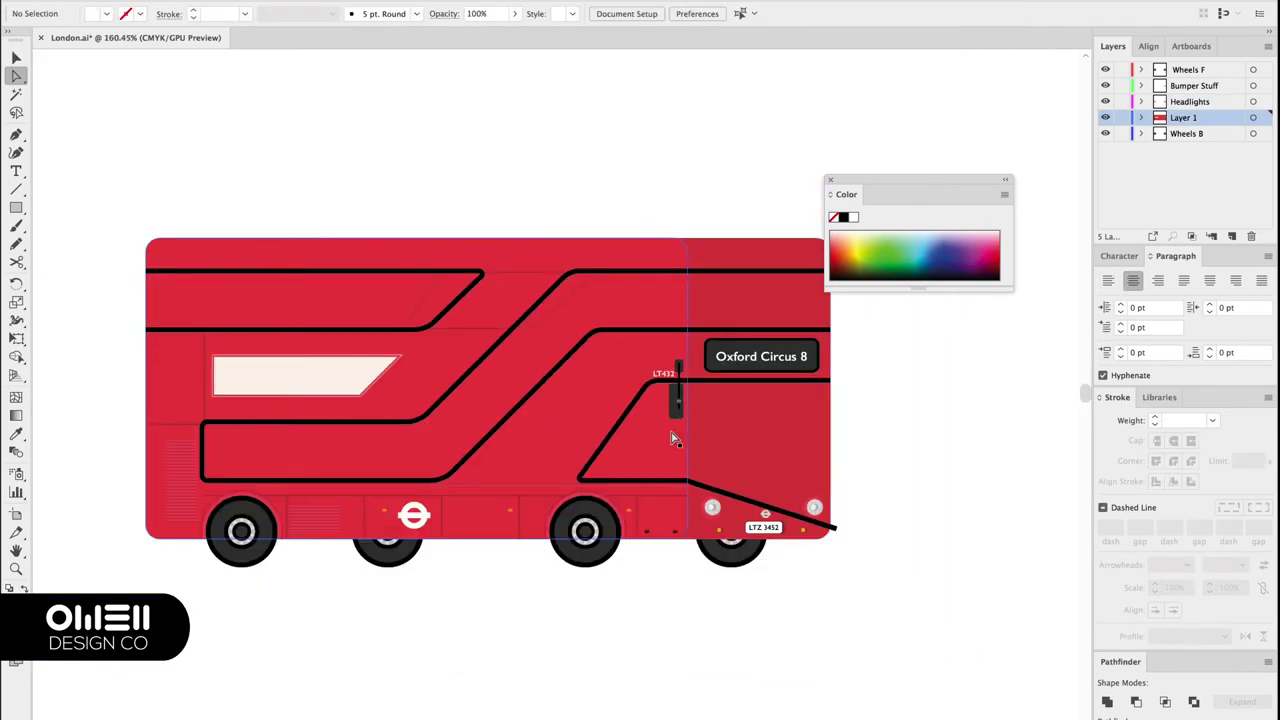
Move the black stripes onto a new layer above the red bus body, pasted in front
{"action": "key", "text": "ctrl+a"}
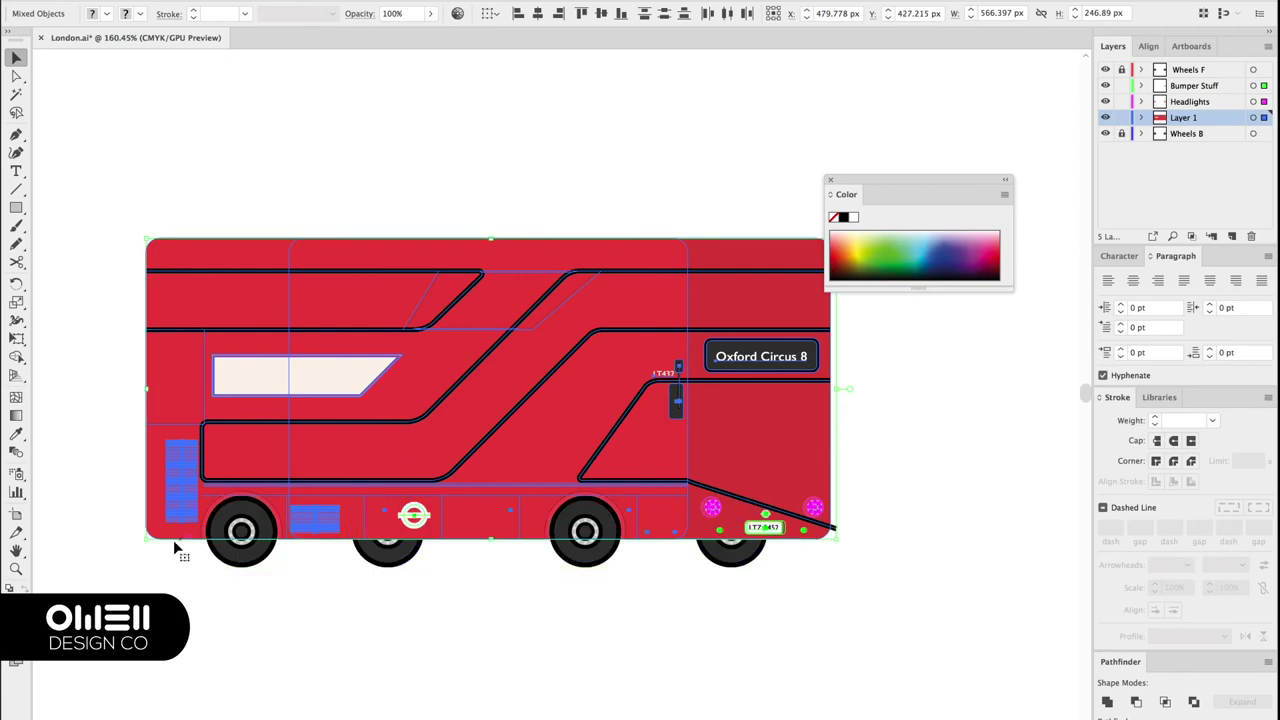
{"action": "left_click", "coordinate": [174, 545], "text": "shift"}
{"action": "key", "text": "ctrl+x"}
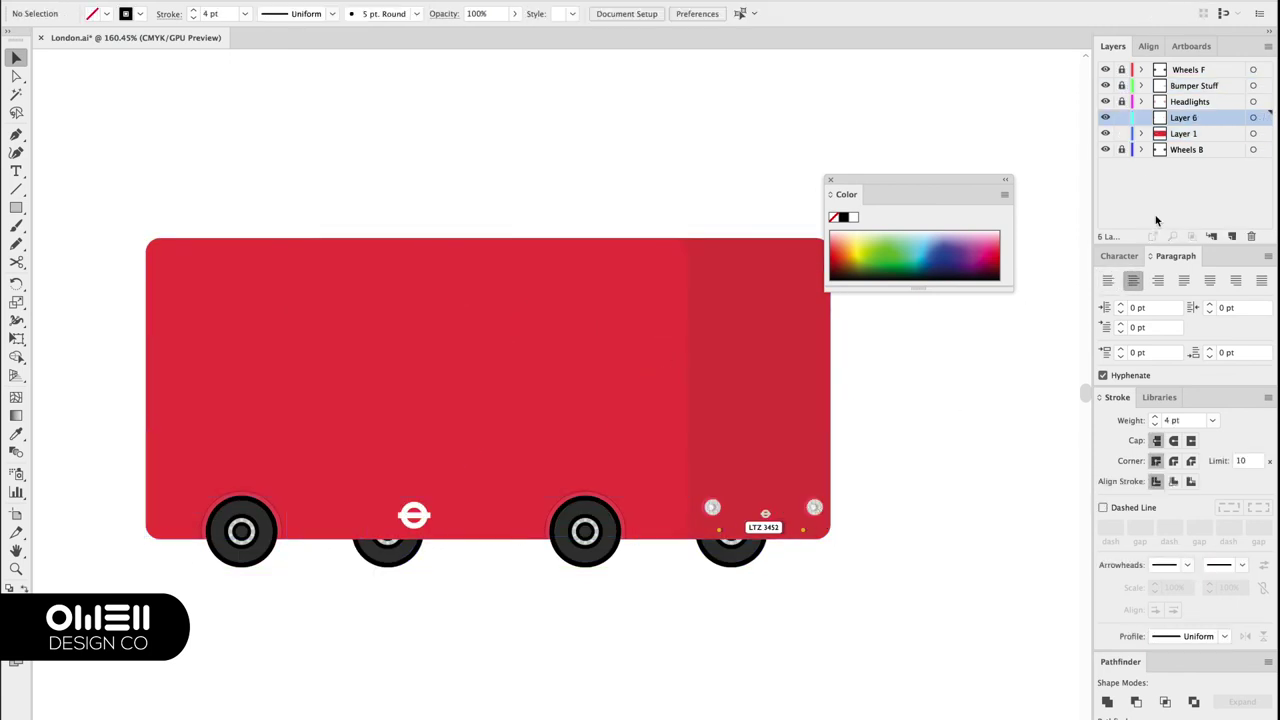
{"action": "scroll", "coordinate": [600, 400], "scroll_direction": "up", "scroll_amount": 2}
{"action": "left_click", "coordinate": [1231, 236]}
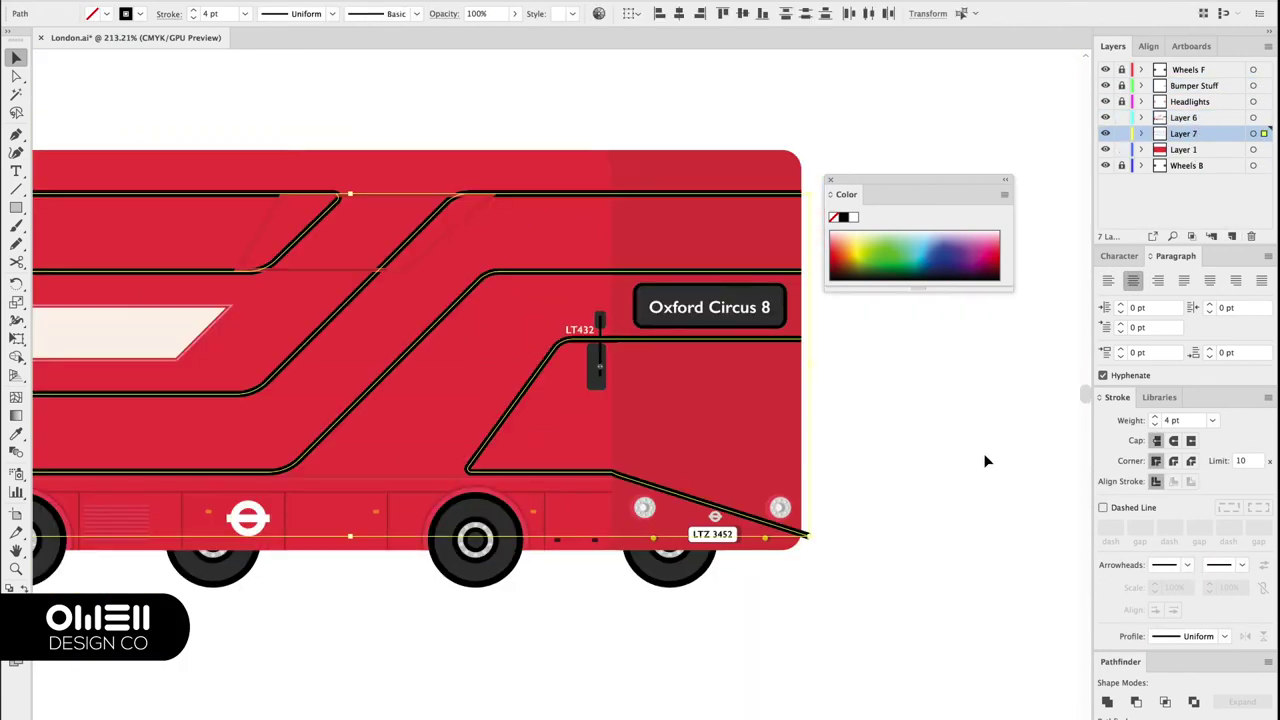
{"action": "key", "text": "ctrl+f"}
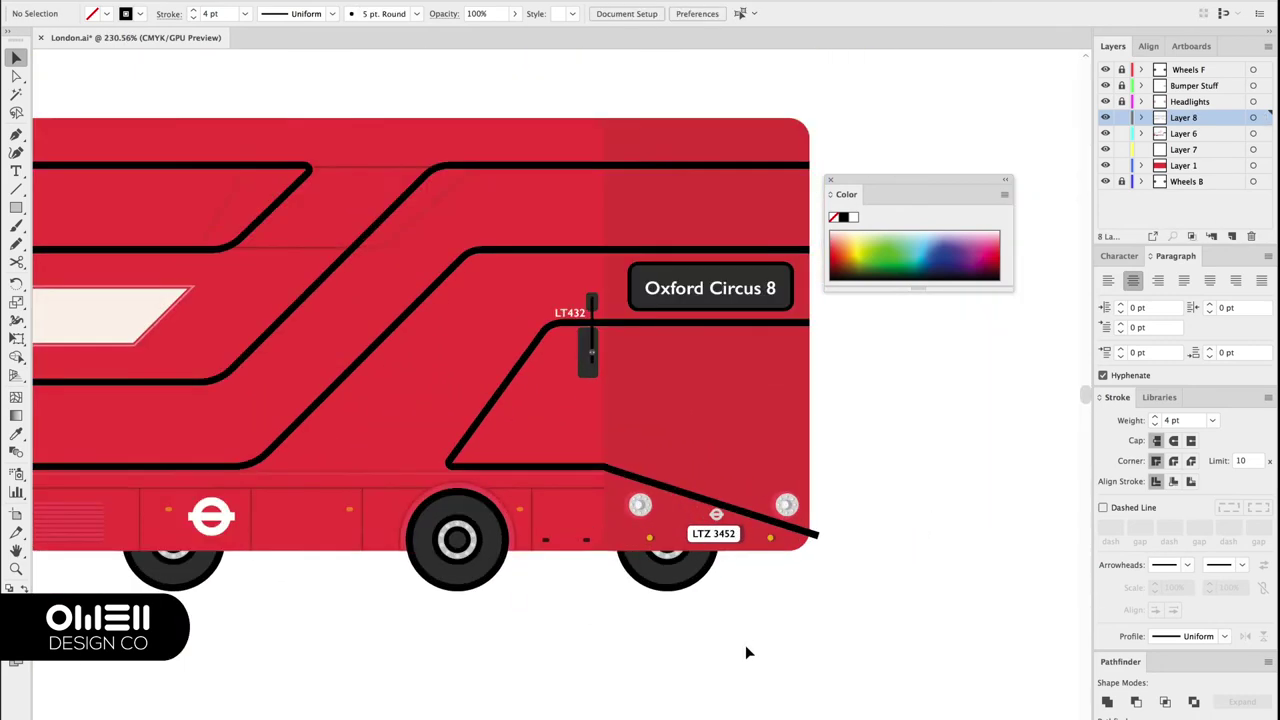
{"action": "scroll", "coordinate": [745, 645], "scroll_direction": "up", "scroll_amount": 3}
{"action": "scroll", "coordinate": [223, 154], "scroll_direction": "down", "scroll_amount": 3}
{"action": "left_click", "coordinate": [223, 154]}
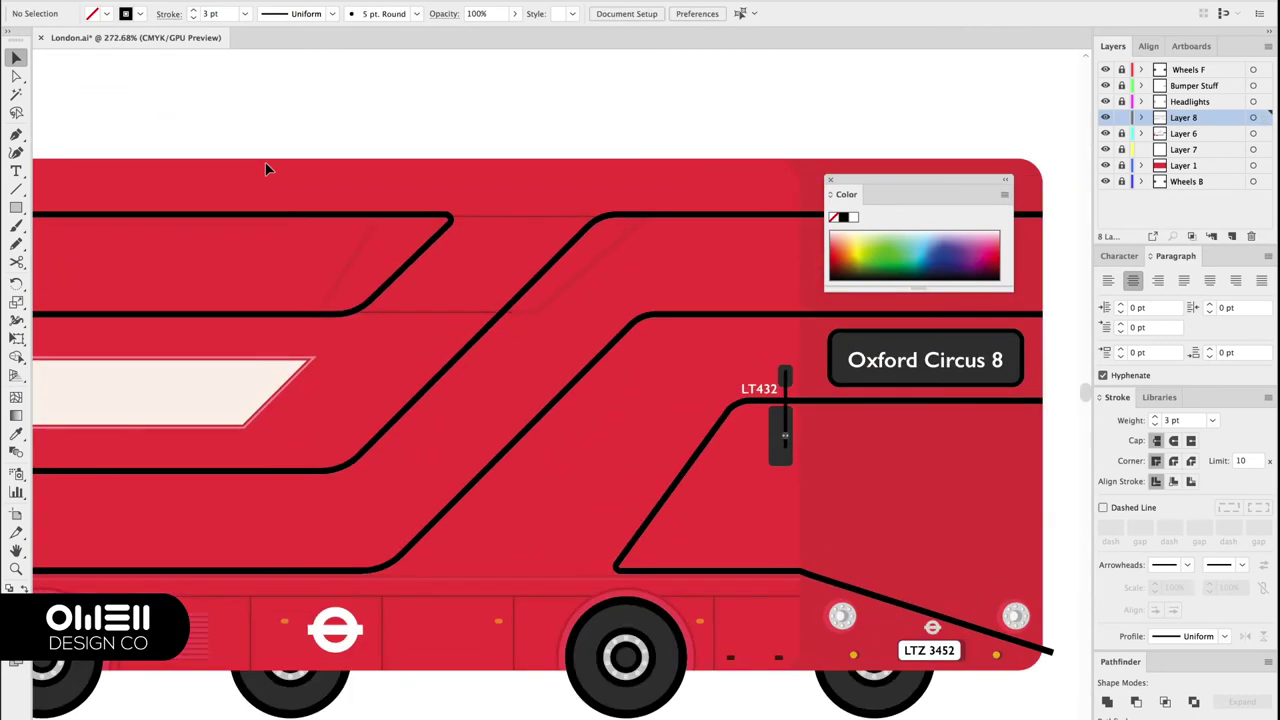
{"action": "scroll", "coordinate": [266, 166], "scroll_direction": "up", "scroll_amount": 4}
{"action": "scroll", "coordinate": [509, 420], "scroll_direction": "up", "scroll_amount": 4}
{"action": "scroll", "coordinate": [509, 420], "scroll_direction": "down", "scroll_amount": 5}
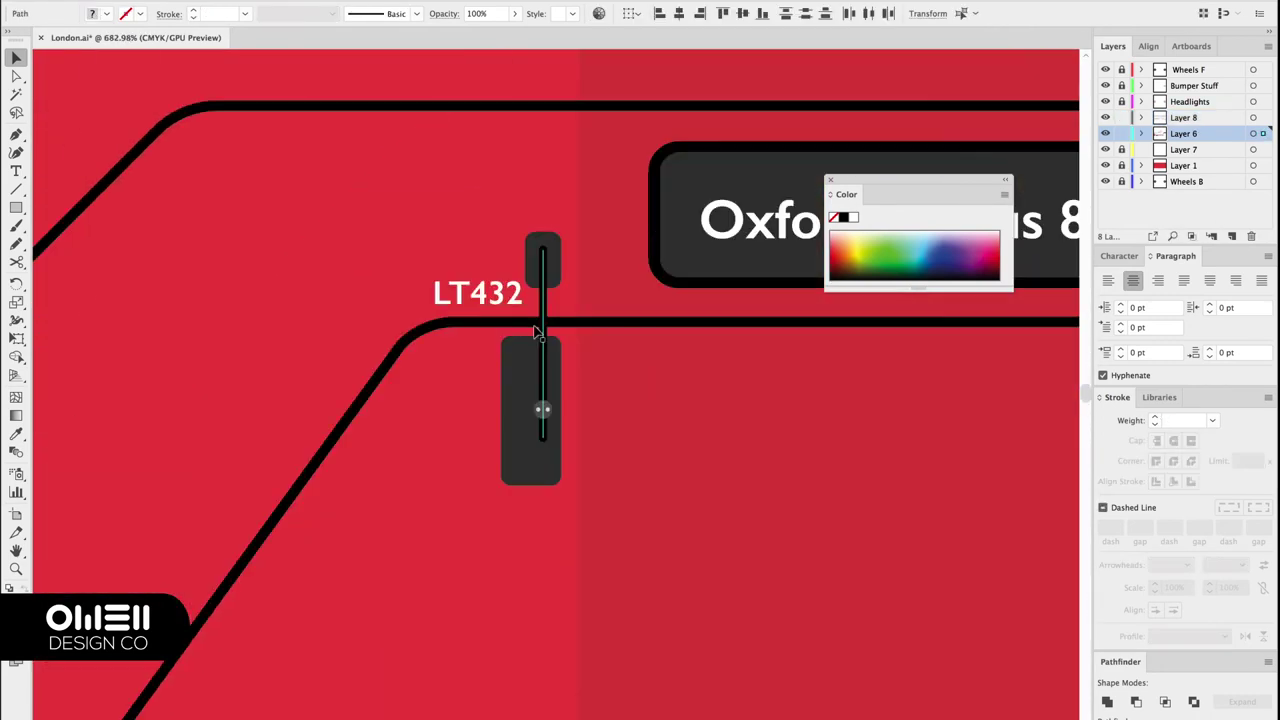
{"action": "scroll", "coordinate": [311, 270], "scroll_direction": "down", "scroll_amount": 5}
On Layer 8, draw the curved black front band from the window corner to the lower stripe
{"action": "left_click", "coordinate": [311, 270]}
{"action": "key", "text": "p"}
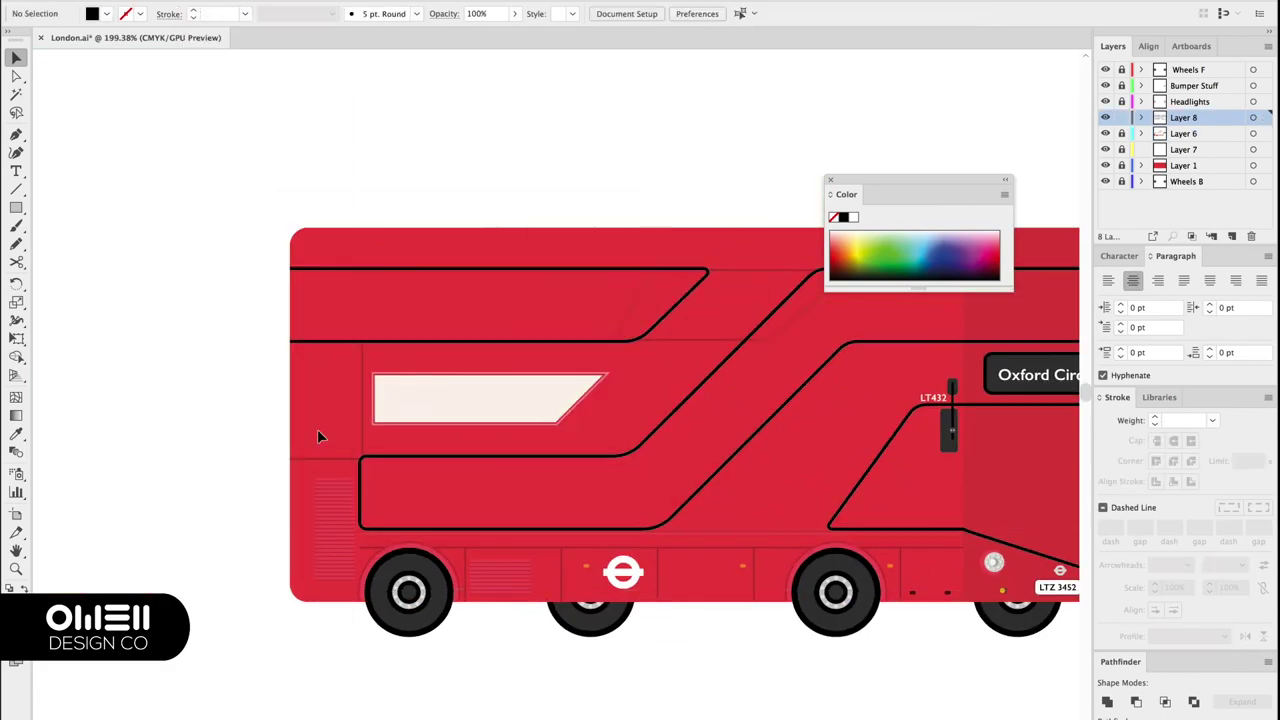
{"action": "scroll", "coordinate": [611, 455], "scroll_direction": "up", "scroll_amount": 4}
{"action": "left_click", "coordinate": [341, 355]}
{"action": "scroll", "coordinate": [330, 360], "scroll_direction": "up", "scroll_amount": 2}
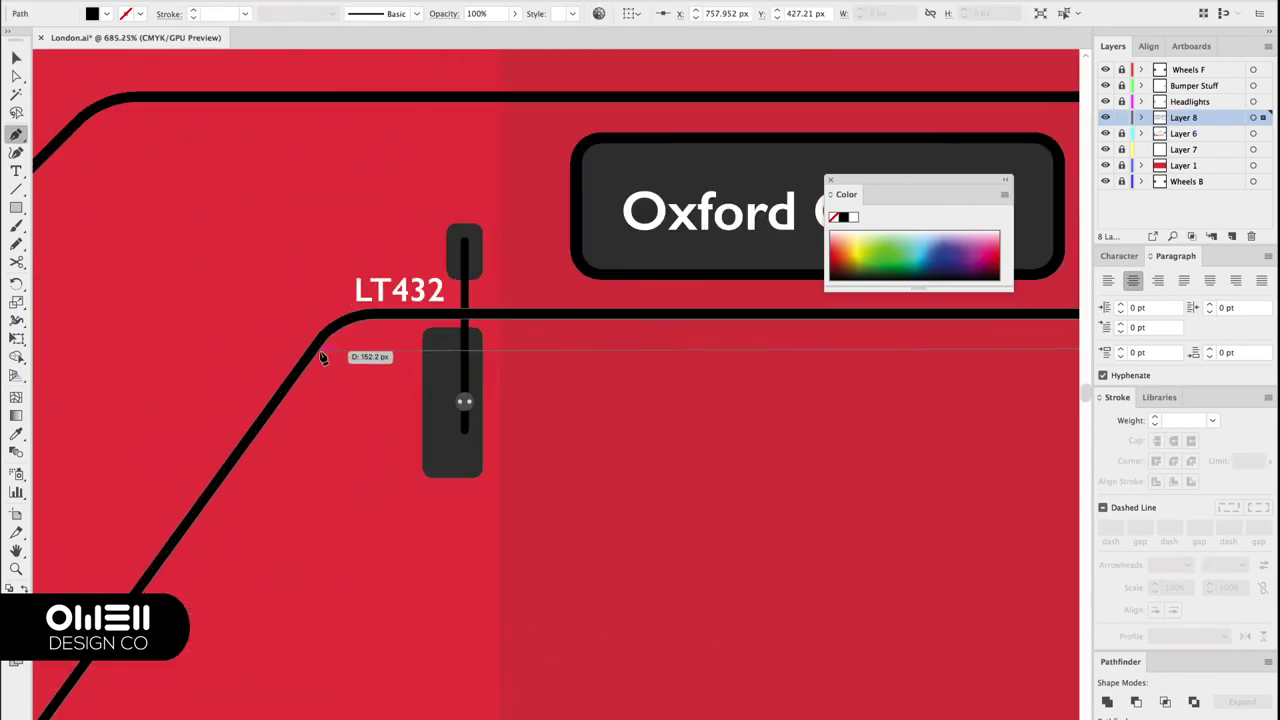
{"action": "scroll", "coordinate": [333, 386], "scroll_direction": "down", "scroll_amount": 3}
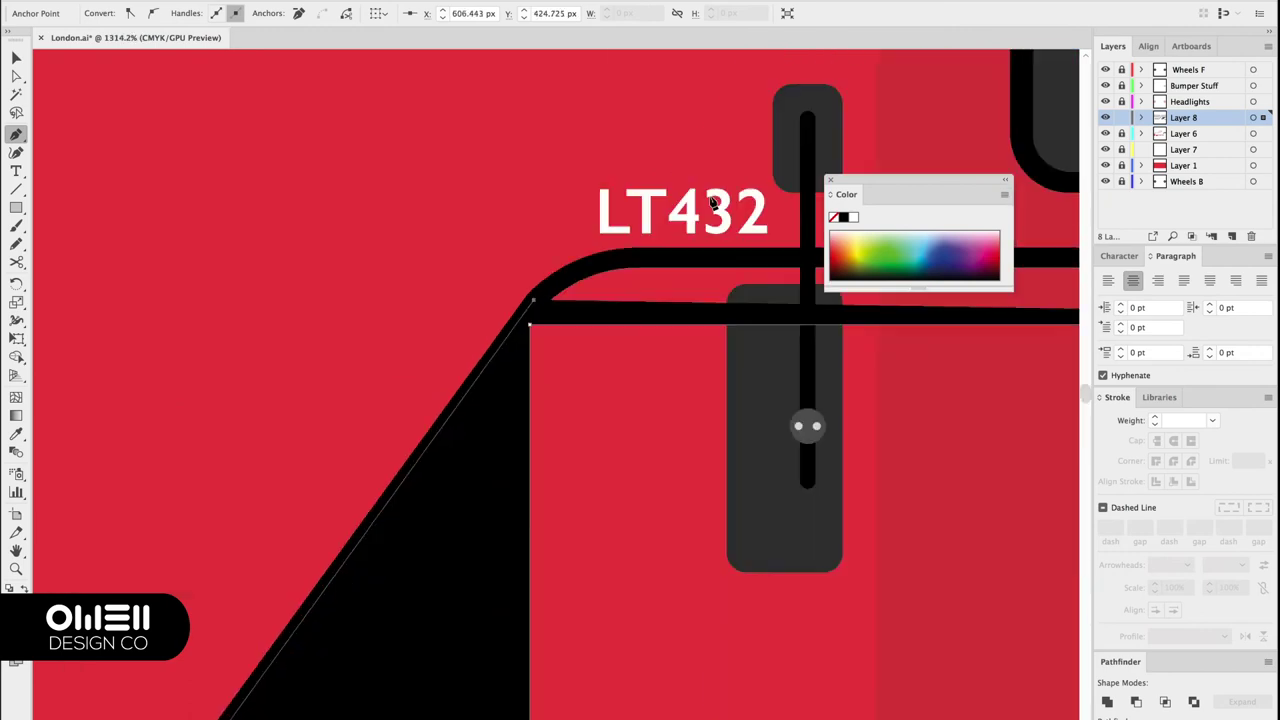
{"action": "scroll", "coordinate": [700, 380], "scroll_direction": "down", "scroll_amount": 3}
{"action": "key", "text": "v"}
{"action": "scroll", "coordinate": [635, 593], "scroll_direction": "up", "scroll_amount": 2}
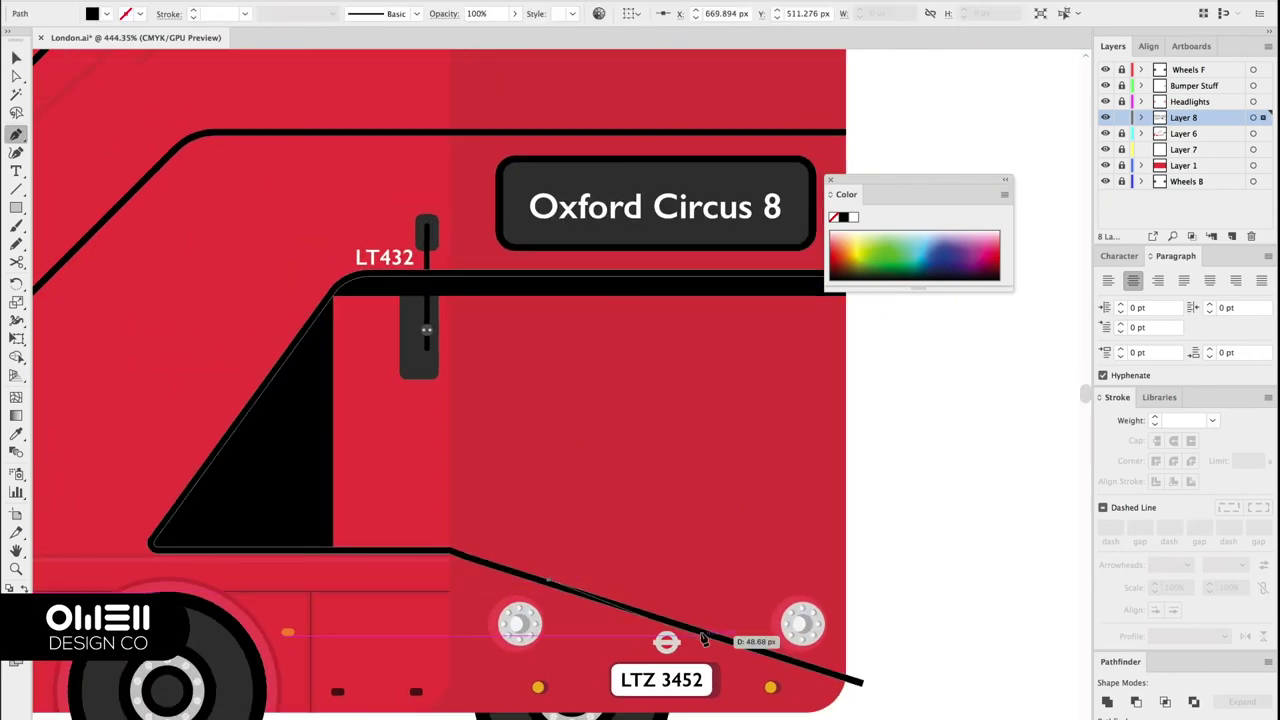
{"action": "left_click", "coordinate": [537, 577]}
{"action": "scroll", "coordinate": [730, 601], "scroll_direction": "up", "scroll_amount": 4}
{"action": "left_click_drag", "start_coordinate": [848, 582], "coordinate": [1020, 585]}
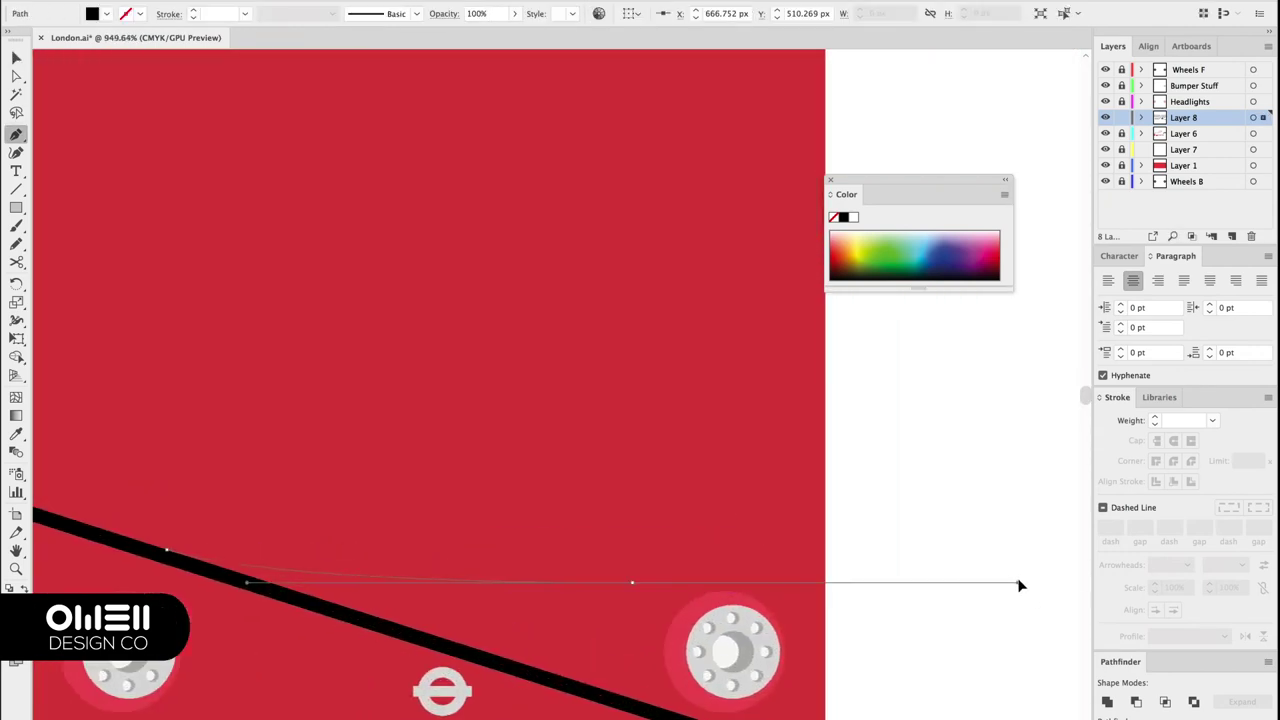
{"action": "scroll", "coordinate": [857, 451], "scroll_direction": "down", "scroll_amount": 3}
{"action": "scroll", "coordinate": [723, 580], "scroll_direction": "up", "scroll_amount": 3}
{"action": "key", "text": "ctrl+shift+a"}
{"action": "key", "text": "shift+b"}
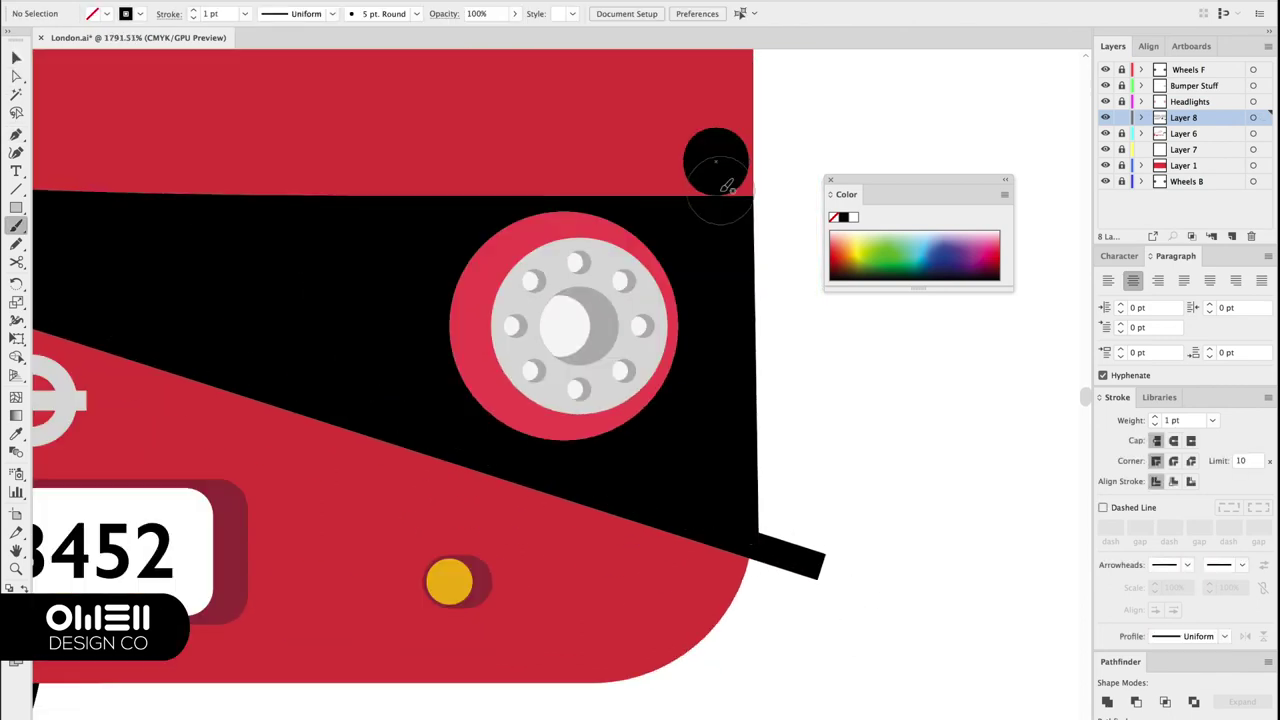
Enter Isolation Mode on the right headlight group and select the headlight
{"action": "scroll", "coordinate": [846, 490], "scroll_direction": "down", "scroll_amount": 3}
{"action": "scroll", "coordinate": [846, 490], "scroll_direction": "right", "scroll_amount": 3}
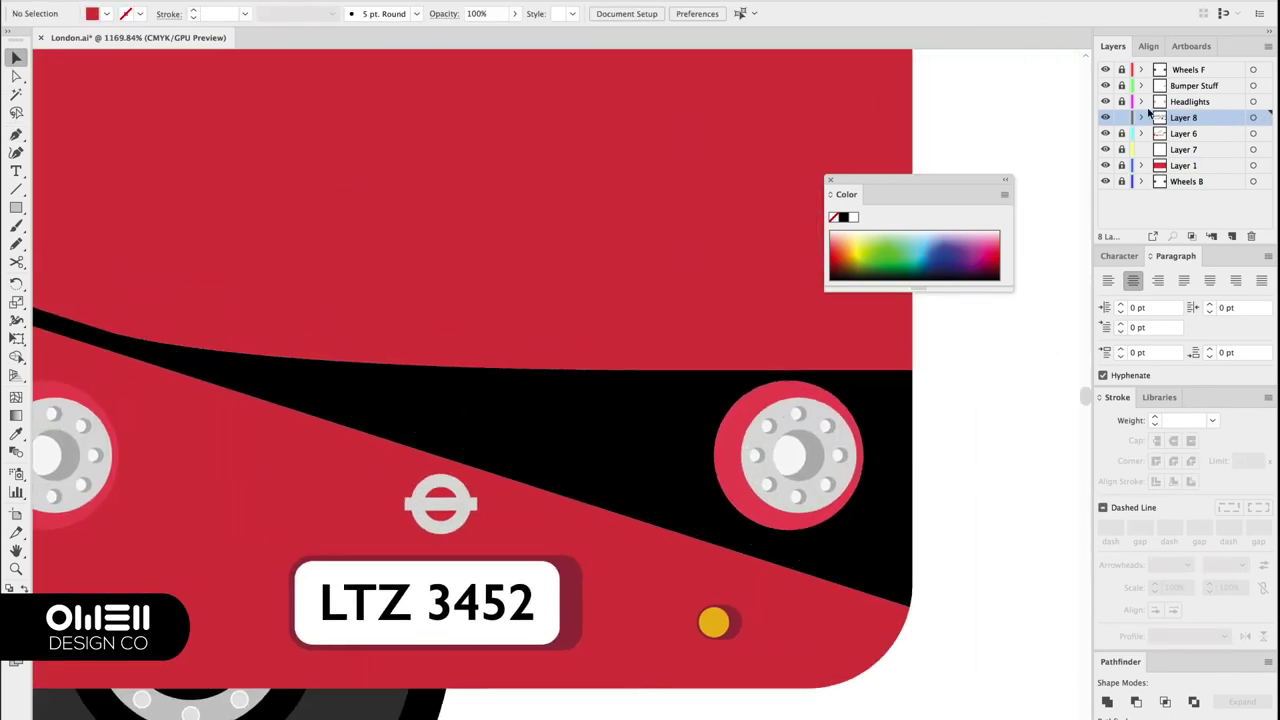
{"action": "double_click", "coordinate": [771, 449]}
{"action": "left_click", "coordinate": [106, 13]}
{"action": "scroll", "coordinate": [1027, 501], "scroll_direction": "down", "scroll_amount": 3}
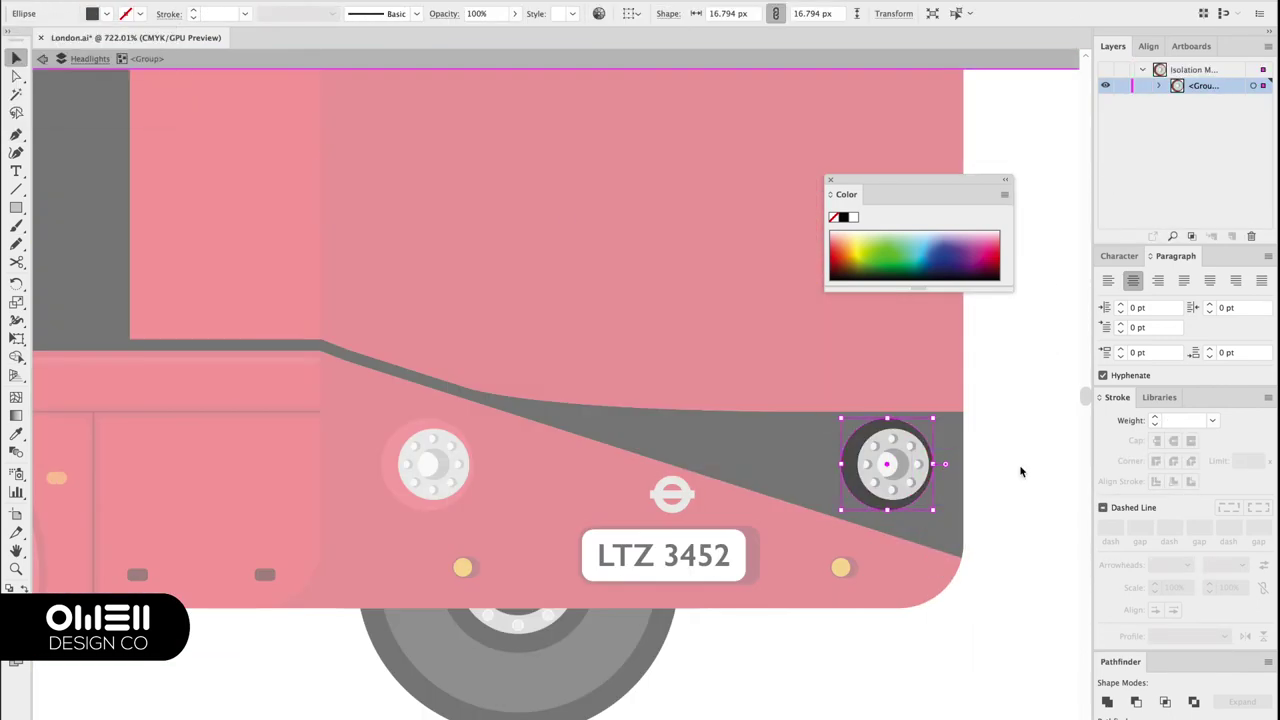
Draw a vertical window divider, thicken its stroke, and move it left into the window frame
{"action": "double_click", "coordinate": [996, 447]}
{"action": "scroll", "coordinate": [996, 447], "scroll_direction": "down", "scroll_amount": 3}
{"action": "scroll", "coordinate": [623, 343], "scroll_direction": "up", "scroll_amount": 5}
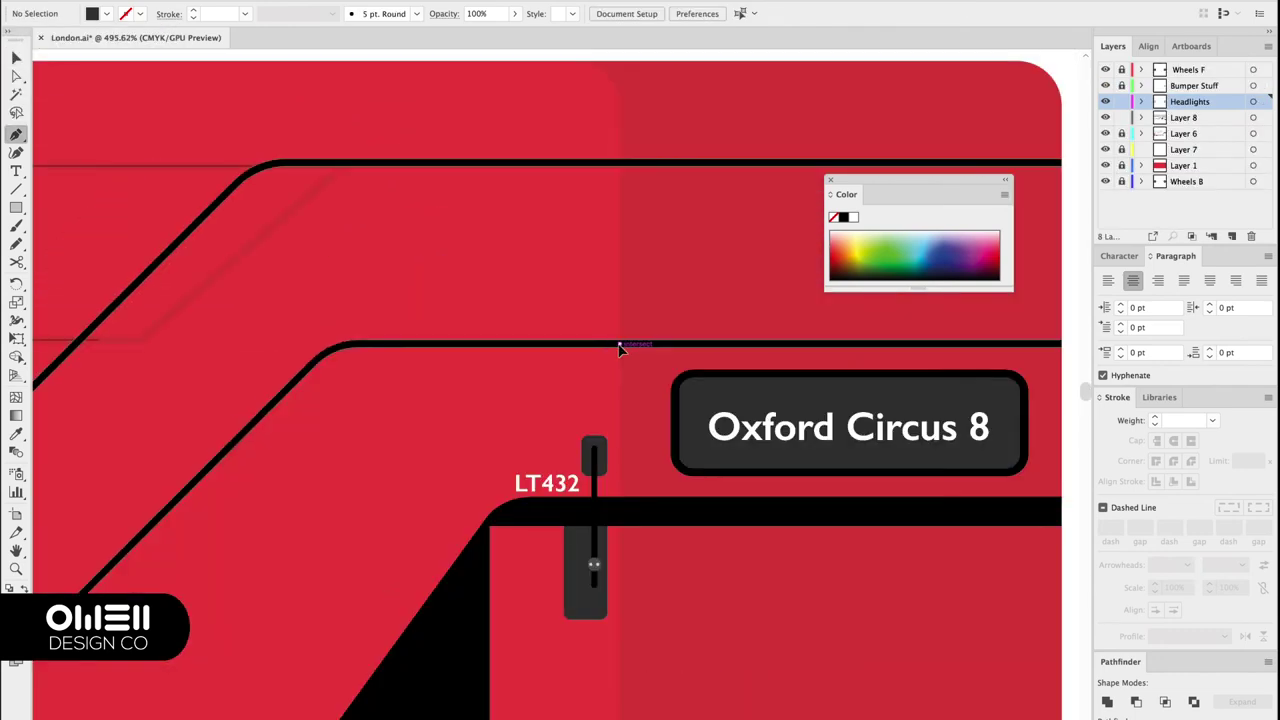
{"action": "left_click_drag", "start_coordinate": [623, 343], "coordinate": [623, 166]}
{"action": "scroll", "coordinate": [790, 304], "scroll_direction": "down", "scroll_amount": 3}
{"action": "scroll", "coordinate": [790, 304], "scroll_direction": "down", "scroll_amount": 3}
{"action": "left_click", "coordinate": [543, 400]}
{"action": "scroll", "coordinate": [350, 121], "scroll_direction": "up", "scroll_amount": 5}
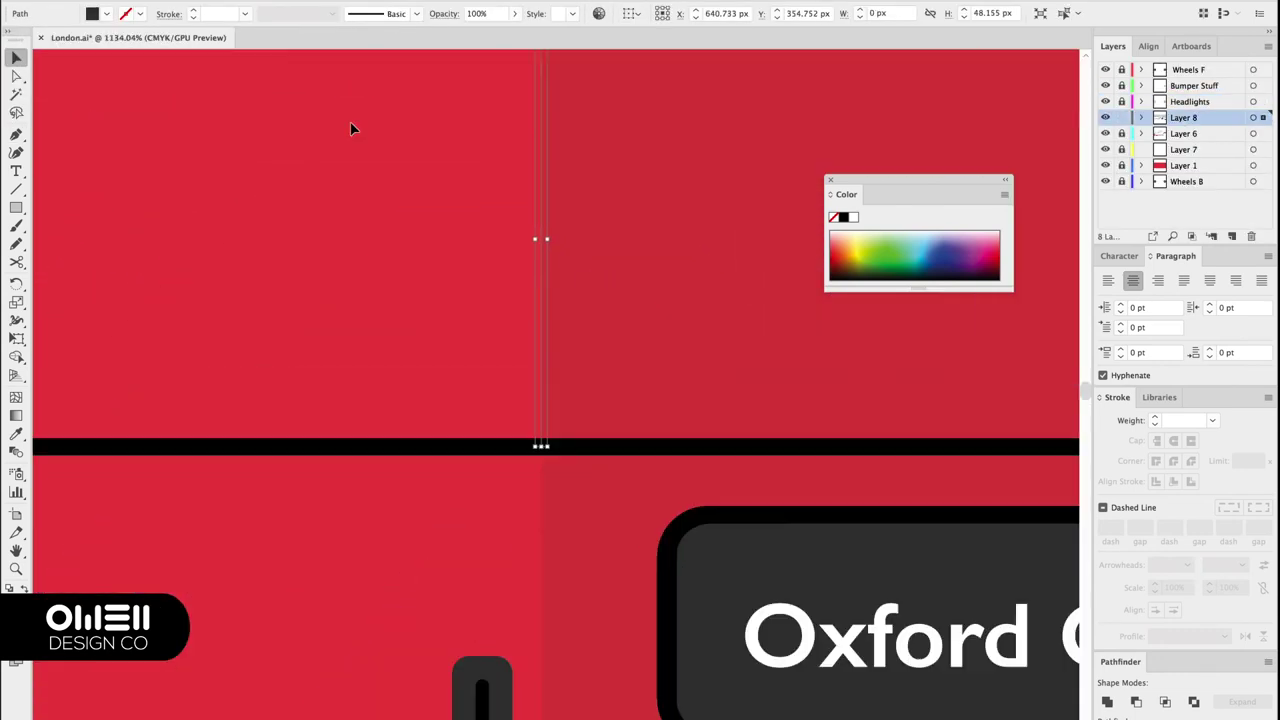
{"action": "left_click", "coordinate": [194, 13]}
{"action": "scroll", "coordinate": [371, 213], "scroll_direction": "down", "scroll_amount": 3}
{"action": "scroll", "coordinate": [514, 189], "scroll_direction": "up", "scroll_amount": 2}
{"action": "left_click_drag", "start_coordinate": [643, 235], "coordinate": [490, 232]}
{"action": "scroll", "coordinate": [490, 232], "scroll_direction": "left", "scroll_amount": 2}
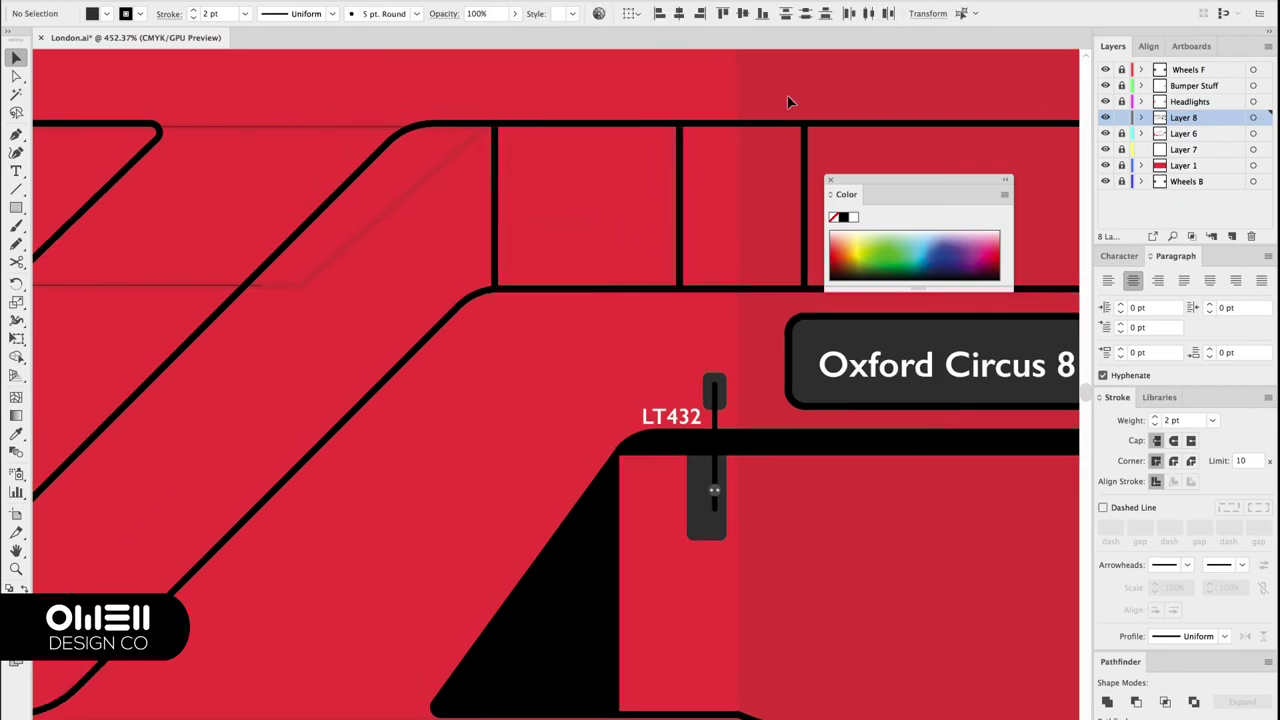
{"action": "scroll", "coordinate": [889, 354], "scroll_direction": "down", "scroll_amount": 5}
{"action": "scroll", "coordinate": [862, 396], "scroll_direction": "up", "scroll_amount": 5}
Draw a closed window pane shape with the Pen tool across the bottom corners
{"action": "key", "text": "p"}
{"action": "left_click", "coordinate": [417, 590]}
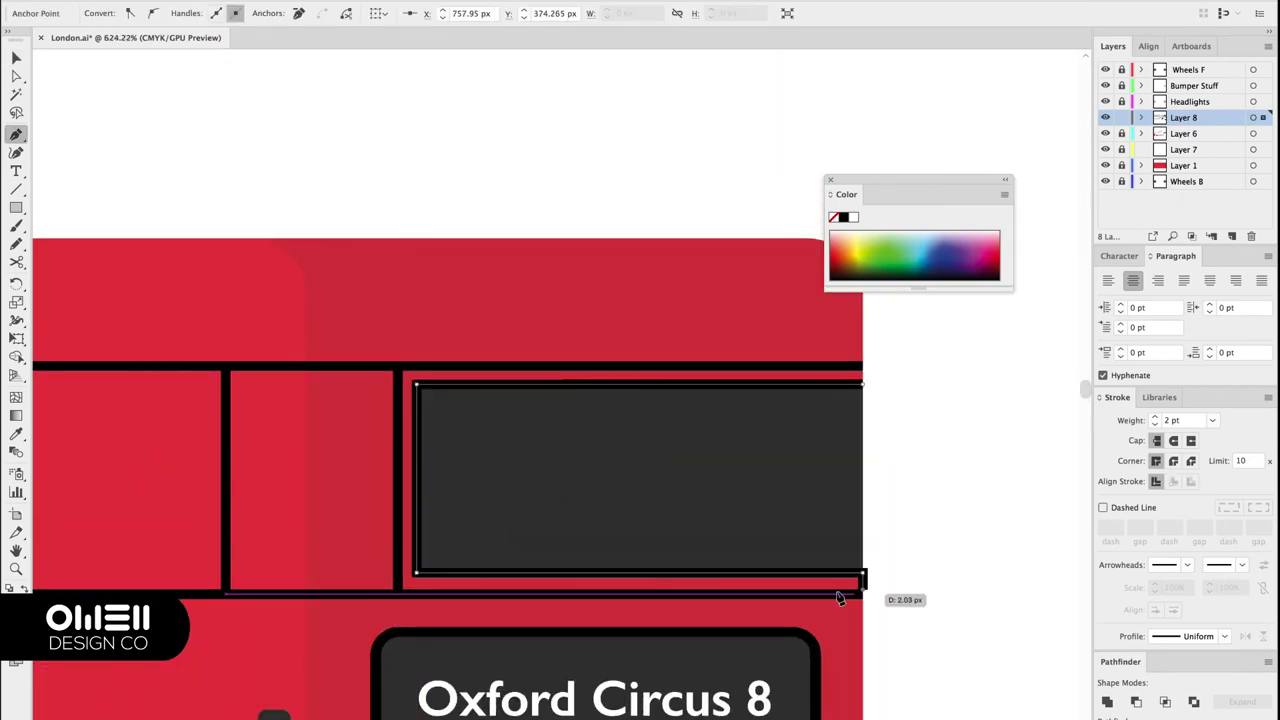
{"action": "left_click", "coordinate": [855, 591]}
{"action": "scroll", "coordinate": [397, 600], "scroll_direction": "up", "scroll_amount": 5}
{"action": "scroll", "coordinate": [355, 363], "scroll_direction": "down", "scroll_amount": 1}
{"action": "left_click", "coordinate": [363, 361]}
{"action": "scroll", "coordinate": [363, 361], "scroll_direction": "down", "scroll_amount": 3}
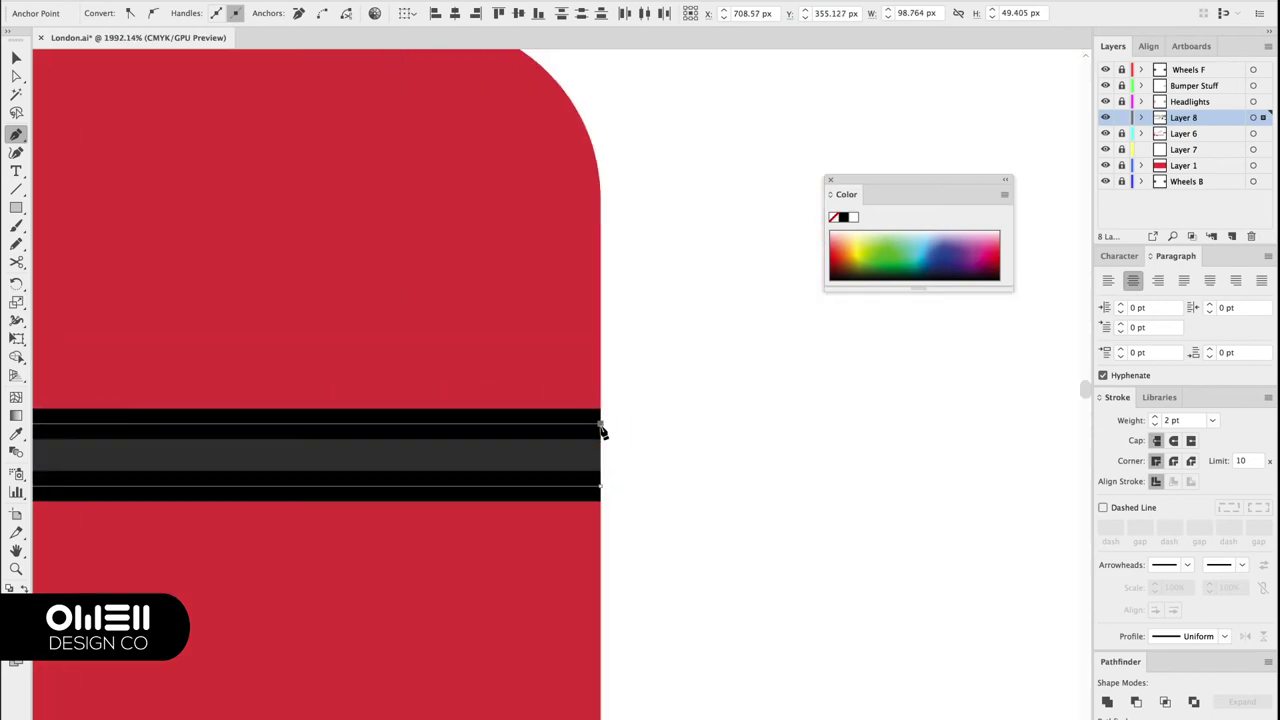
{"action": "key", "text": "v"}
{"action": "scroll", "coordinate": [480, 385], "scroll_direction": "down", "scroll_amount": 2}
{"action": "left_click", "coordinate": [480, 385]}
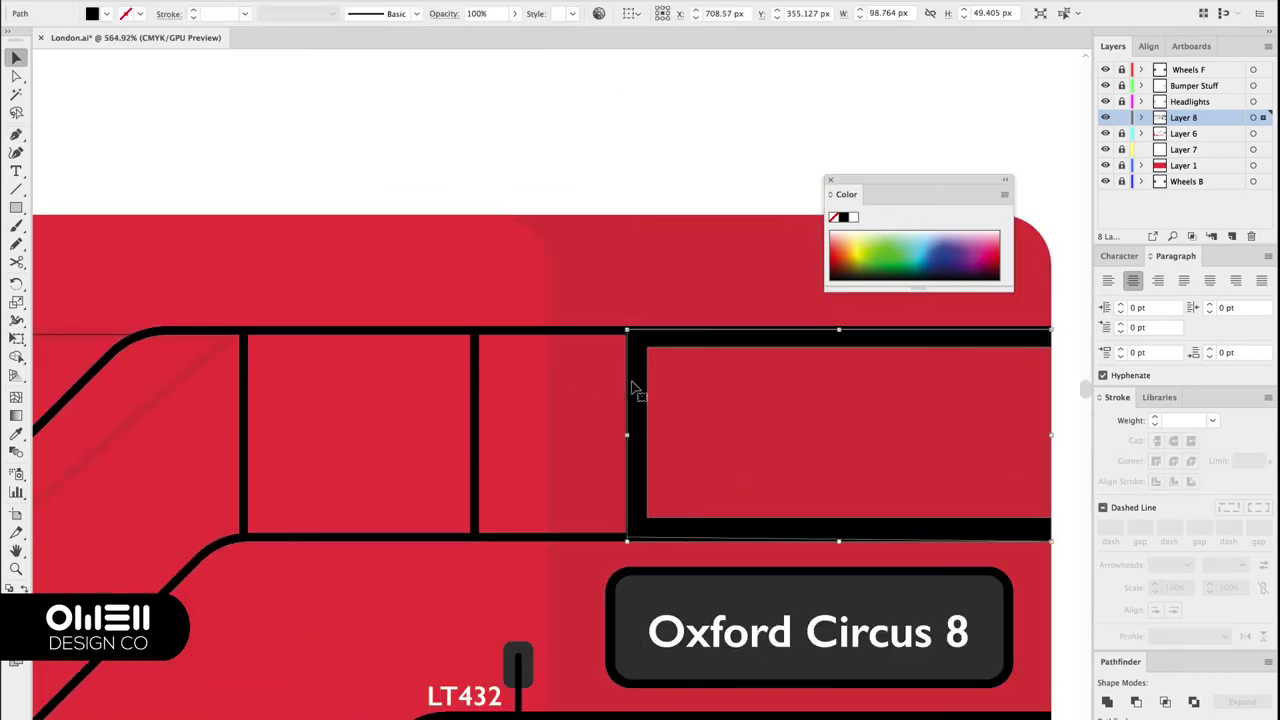
{"action": "scroll", "coordinate": [633, 388], "scroll_direction": "down", "scroll_amount": 5}
{"action": "left_click", "coordinate": [895, 486]}
{"action": "scroll", "coordinate": [710, 380], "scroll_direction": "up", "scroll_amount": 5}
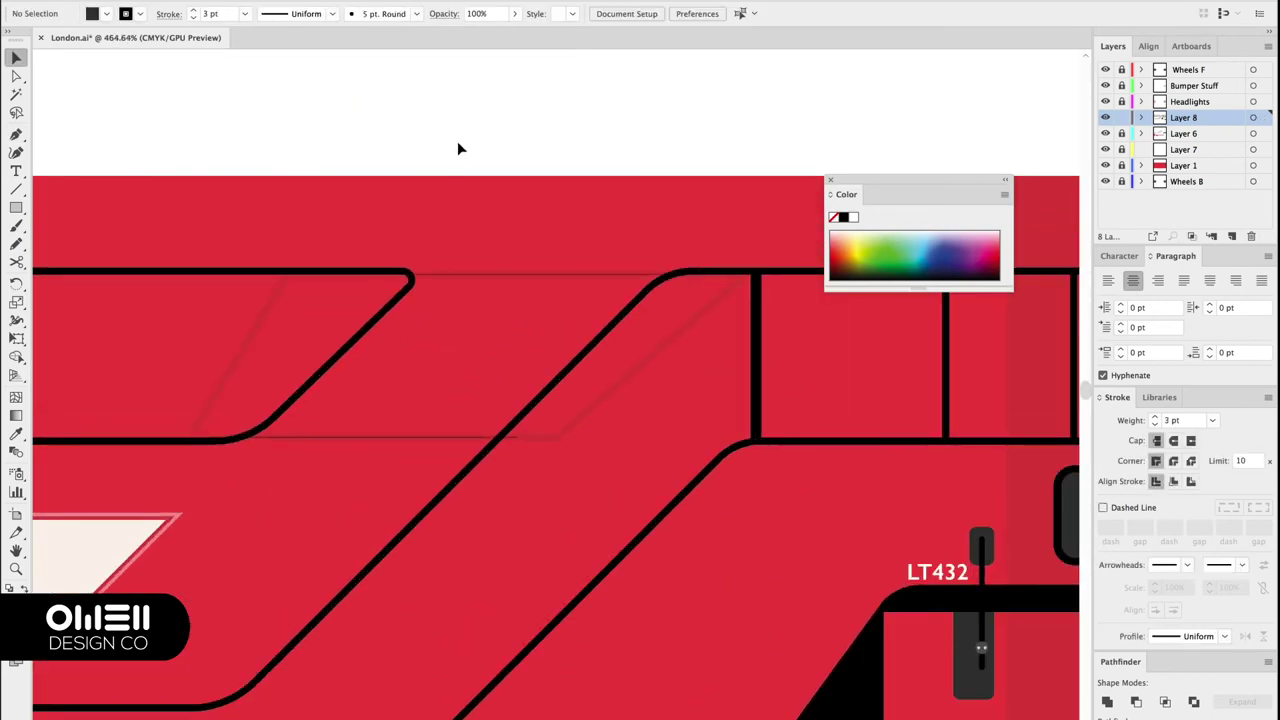
{"action": "scroll", "coordinate": [585, 296], "scroll_direction": "up", "scroll_amount": 2}
{"action": "scroll", "coordinate": [471, 449], "scroll_direction": "down", "scroll_amount": 2}
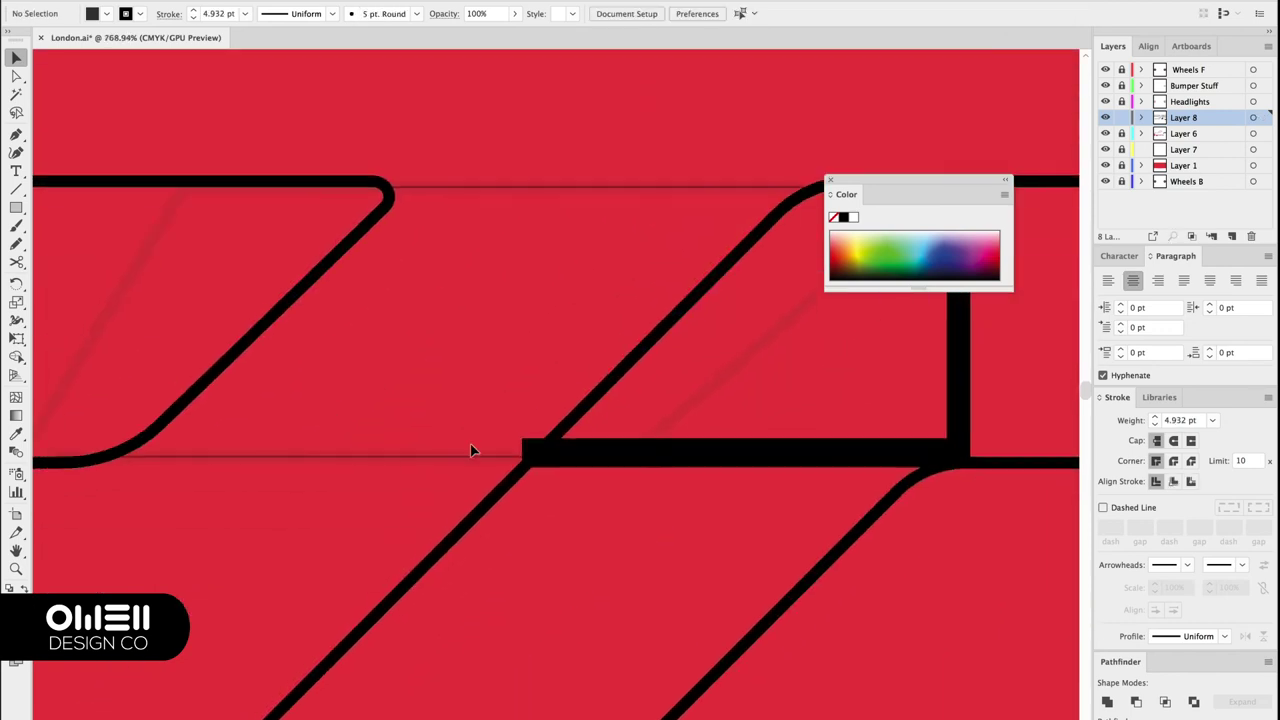
Select the horizontal frame line and bar, then Expand their strokes into solid shapes
{"action": "left_click", "coordinate": [677, 429]}
{"action": "scroll", "coordinate": [449, 438], "scroll_direction": "down", "scroll_amount": 5}
{"action": "scroll", "coordinate": [449, 438], "scroll_direction": "up", "scroll_amount": 5}
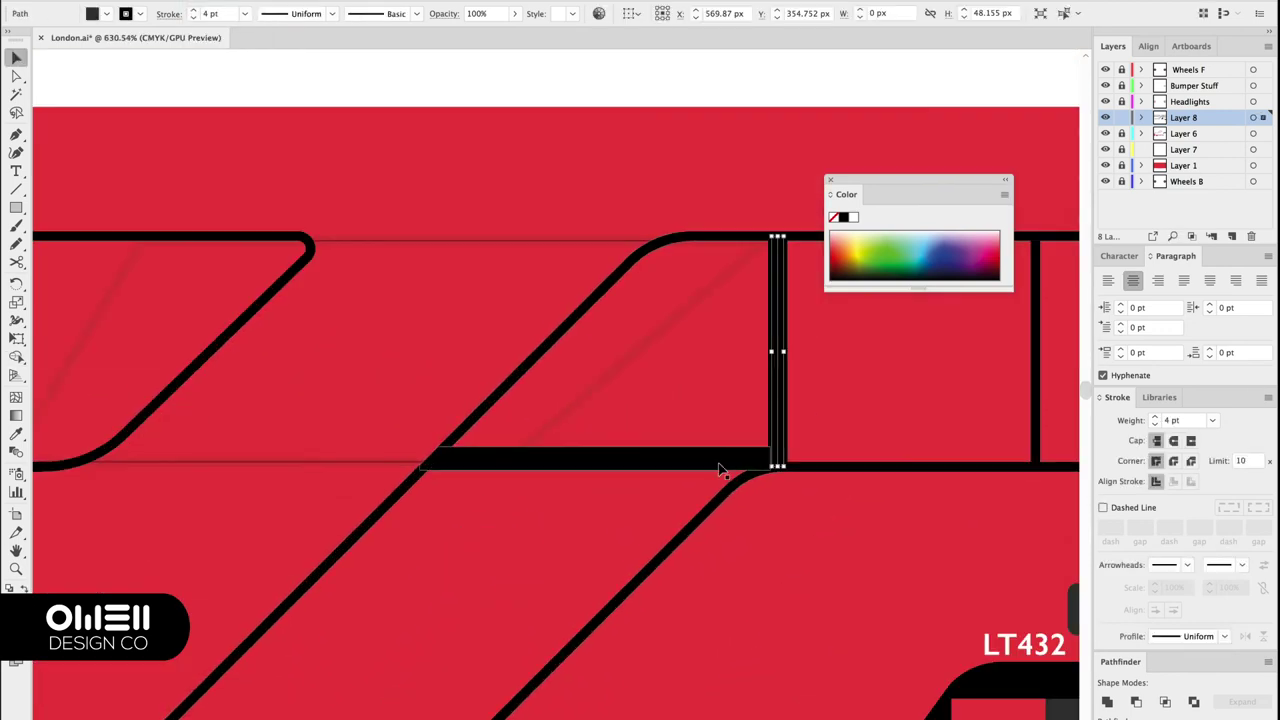
{"action": "left_click", "coordinate": [677, 426]}
{"action": "scroll", "coordinate": [678, 428], "scroll_direction": "down", "scroll_amount": 5}
{"action": "scroll", "coordinate": [678, 427], "scroll_direction": "up", "scroll_amount": 3}
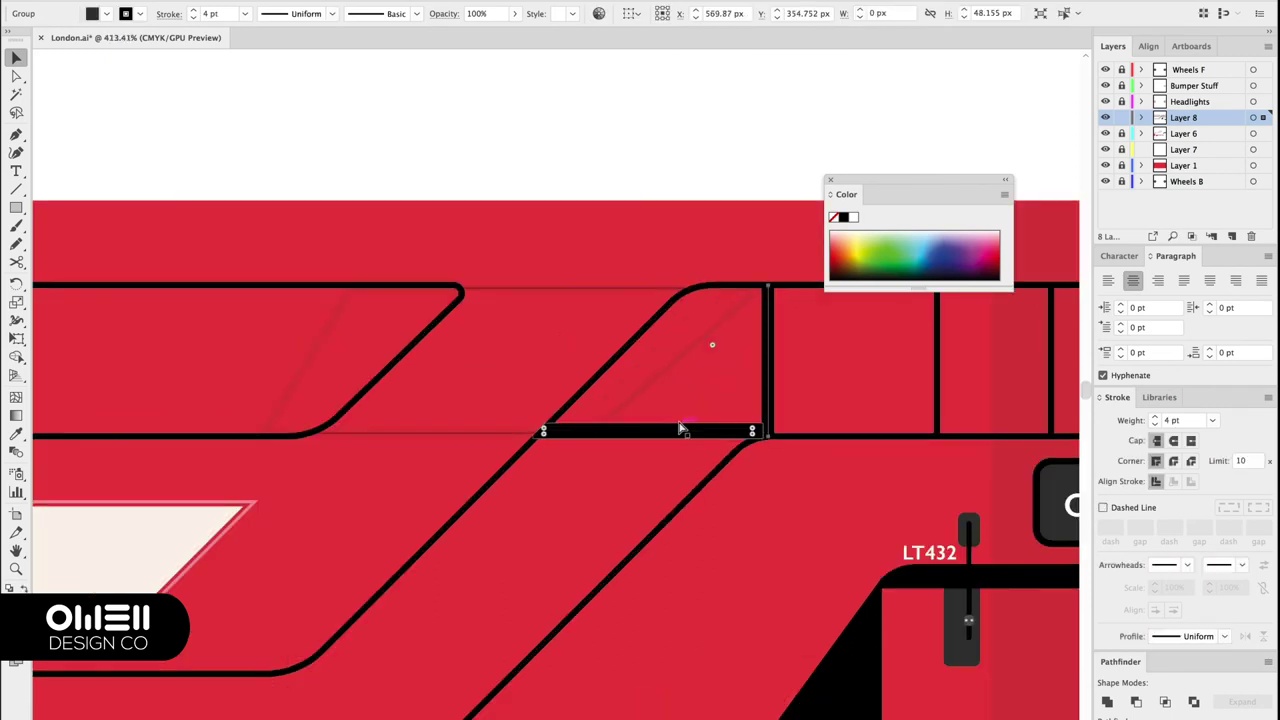
{"action": "key", "text": "ctrl+g"}
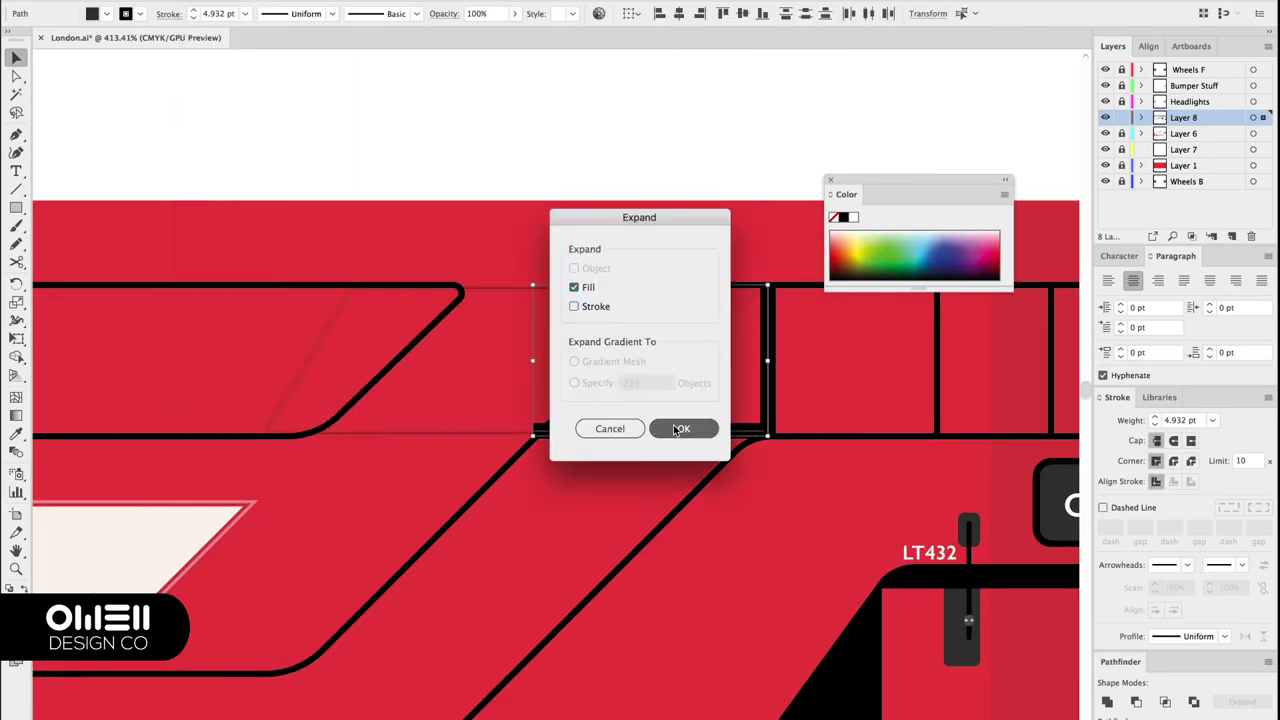
{"action": "left_click", "coordinate": [574, 368]}
{"action": "left_click", "coordinate": [574, 391]}
{"action": "left_click", "coordinate": [674, 426]}
{"action": "scroll", "coordinate": [494, 383], "scroll_direction": "down", "scroll_amount": 3}
Scroll the view up over the bus windows
{"action": "scroll", "coordinate": [494, 383], "scroll_direction": "up", "scroll_amount": 3}
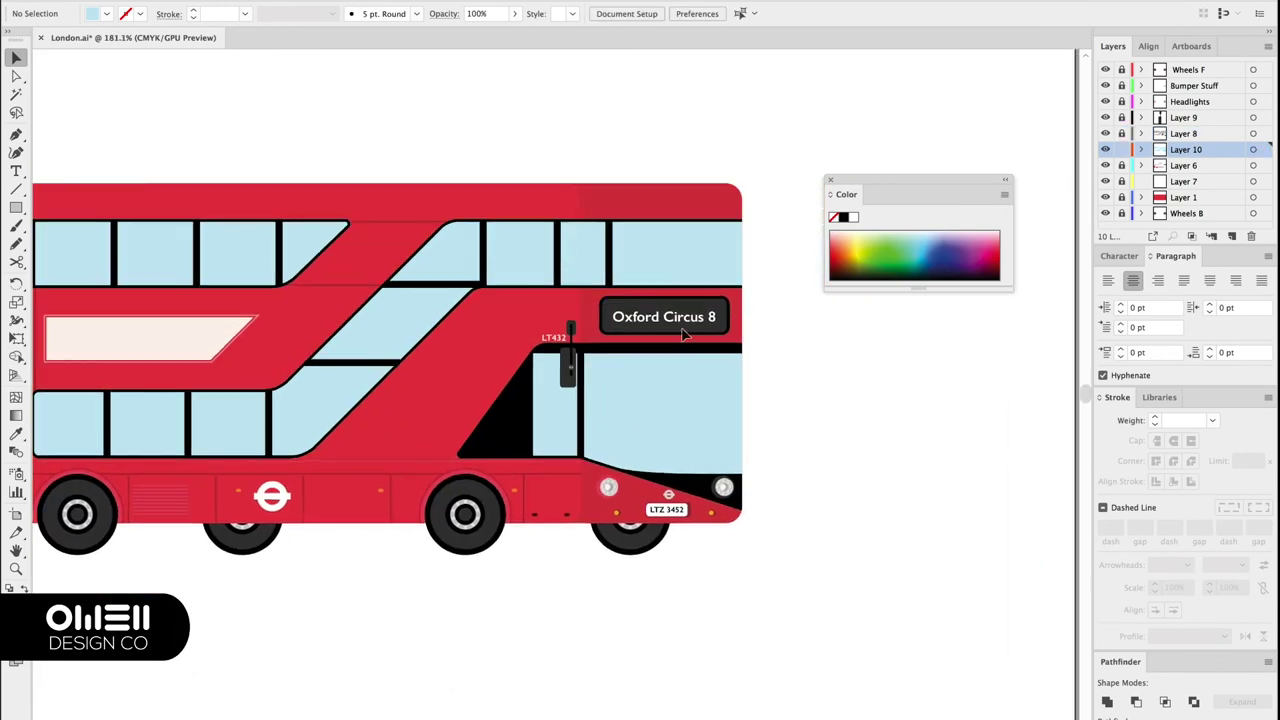
Draw a tall glare rectangle, tilt the stripes to about 45°, and place them over the windows
{"action": "key", "text": "m"}
{"action": "left_click_drag", "start_coordinate": [531, 290], "coordinate": [577, 557]}
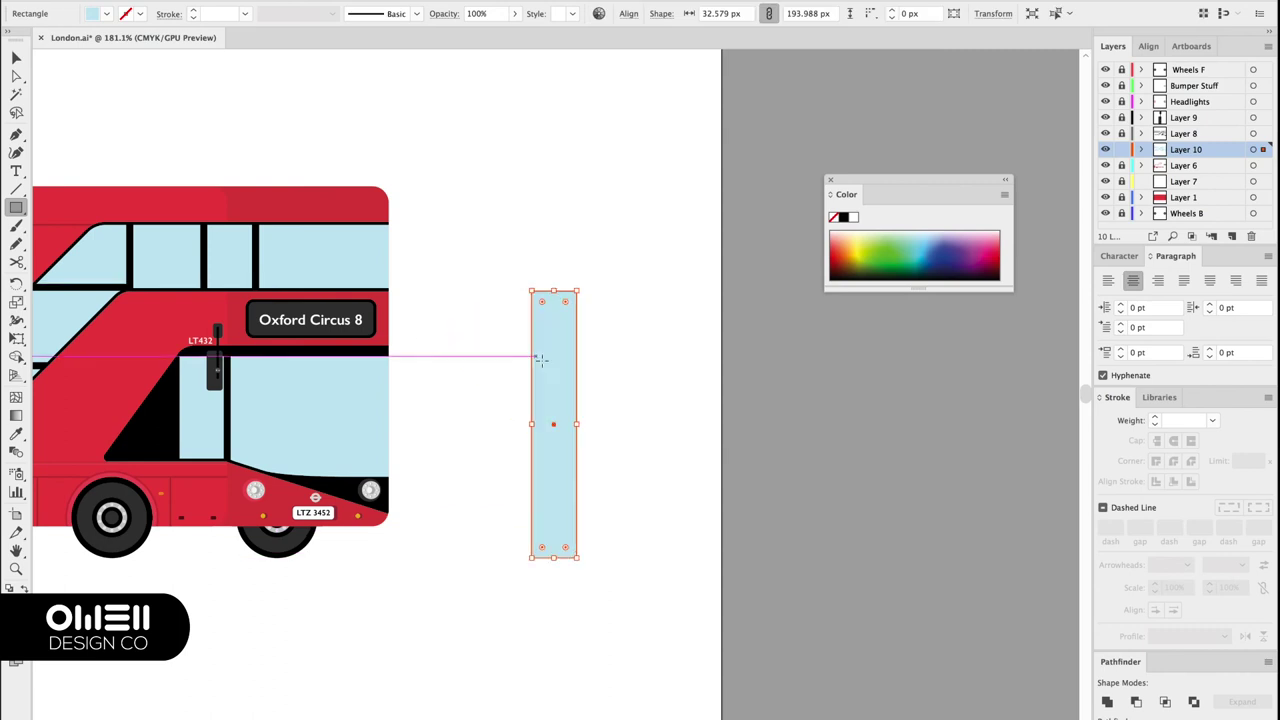
{"action": "left_click_drag", "start_coordinate": [469, 418], "coordinate": [503, 352]}
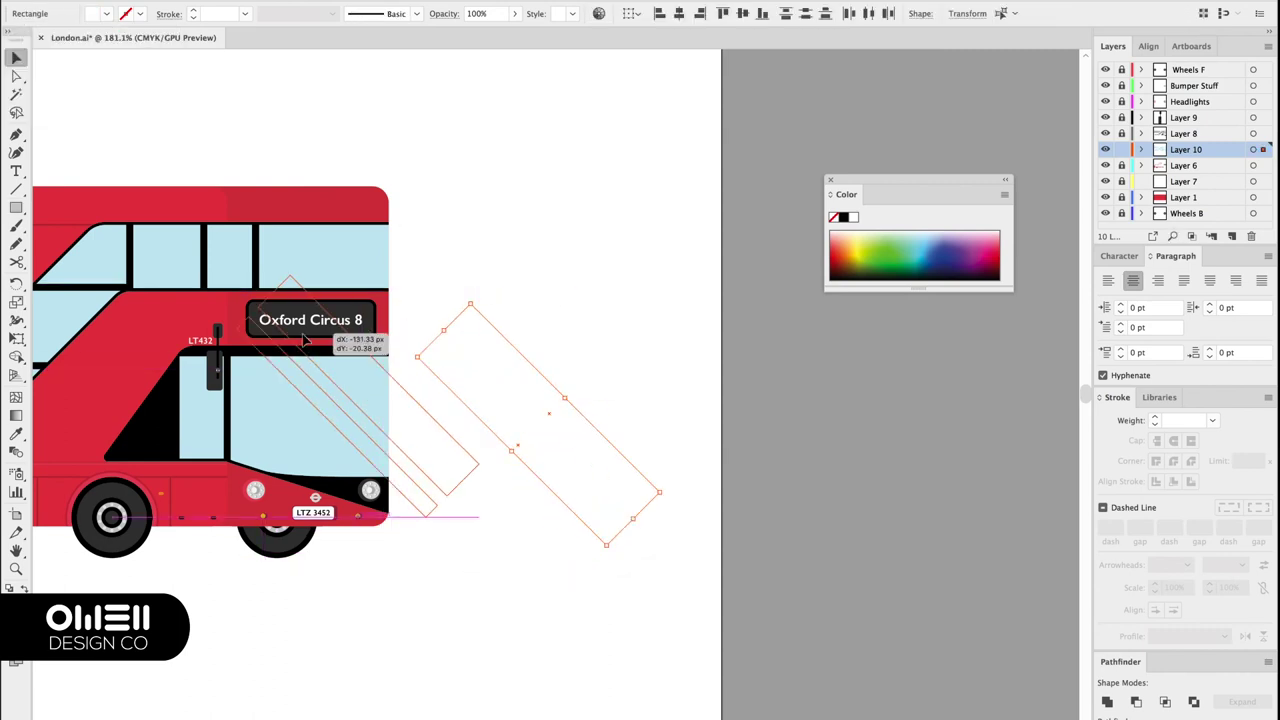
{"action": "left_click_drag", "start_coordinate": [305, 341], "coordinate": [300, 340]}
{"action": "scroll", "coordinate": [540, 398], "scroll_direction": "down", "scroll_amount": 5}
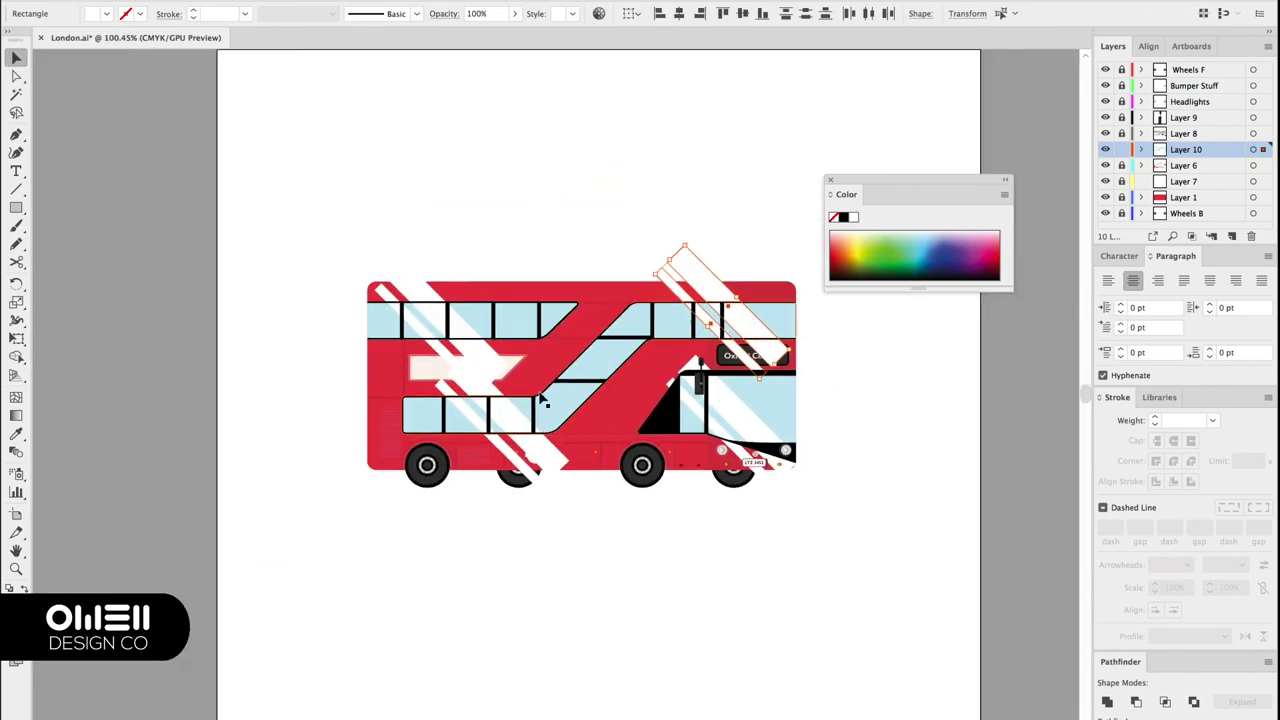
{"action": "scroll", "coordinate": [540, 398], "scroll_direction": "up", "scroll_amount": 5}
{"action": "key", "text": "ctrl+shift+a"}
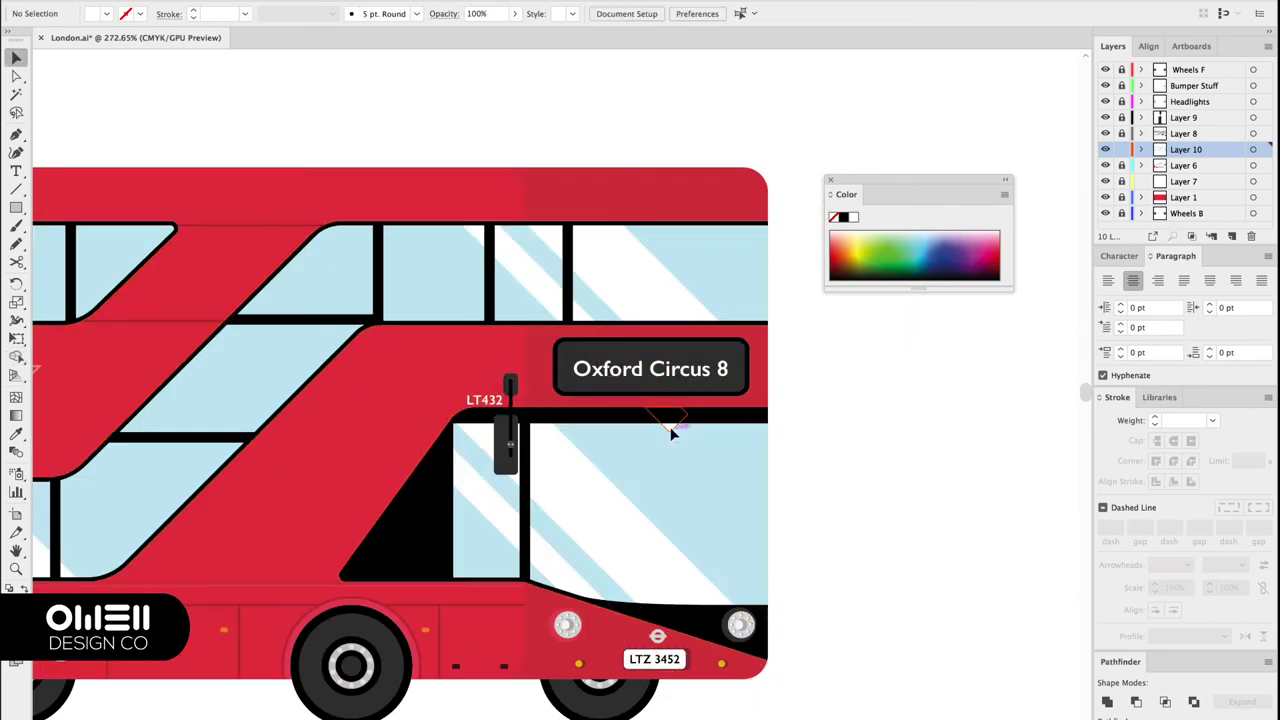
{"action": "scroll", "coordinate": [851, 500], "scroll_direction": "down", "scroll_amount": 5}
{"action": "scroll", "coordinate": [851, 500], "scroll_direction": "up", "scroll_amount": 2}
{"action": "scroll", "coordinate": [851, 500], "scroll_direction": "up", "scroll_amount": 2}
{"action": "scroll", "coordinate": [851, 500], "scroll_direction": "down", "scroll_amount": 4}
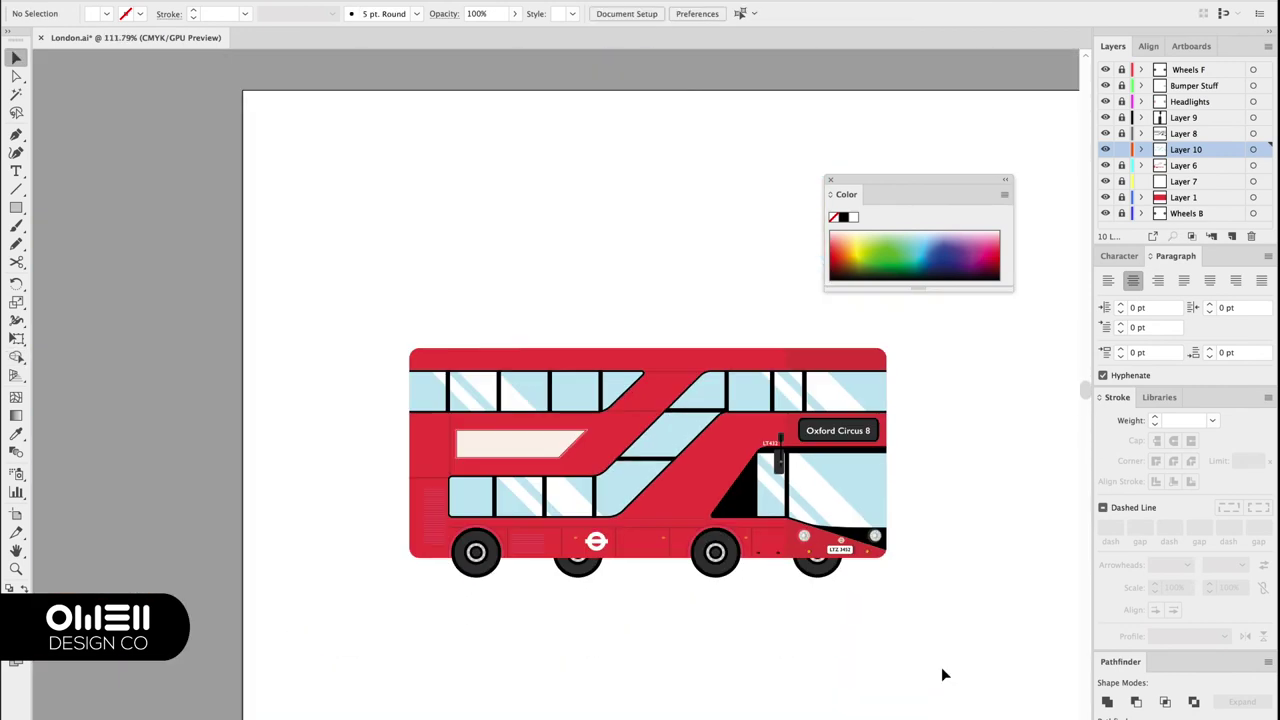
{"action": "scroll", "coordinate": [570, 470], "scroll_direction": "up", "scroll_amount": 5}
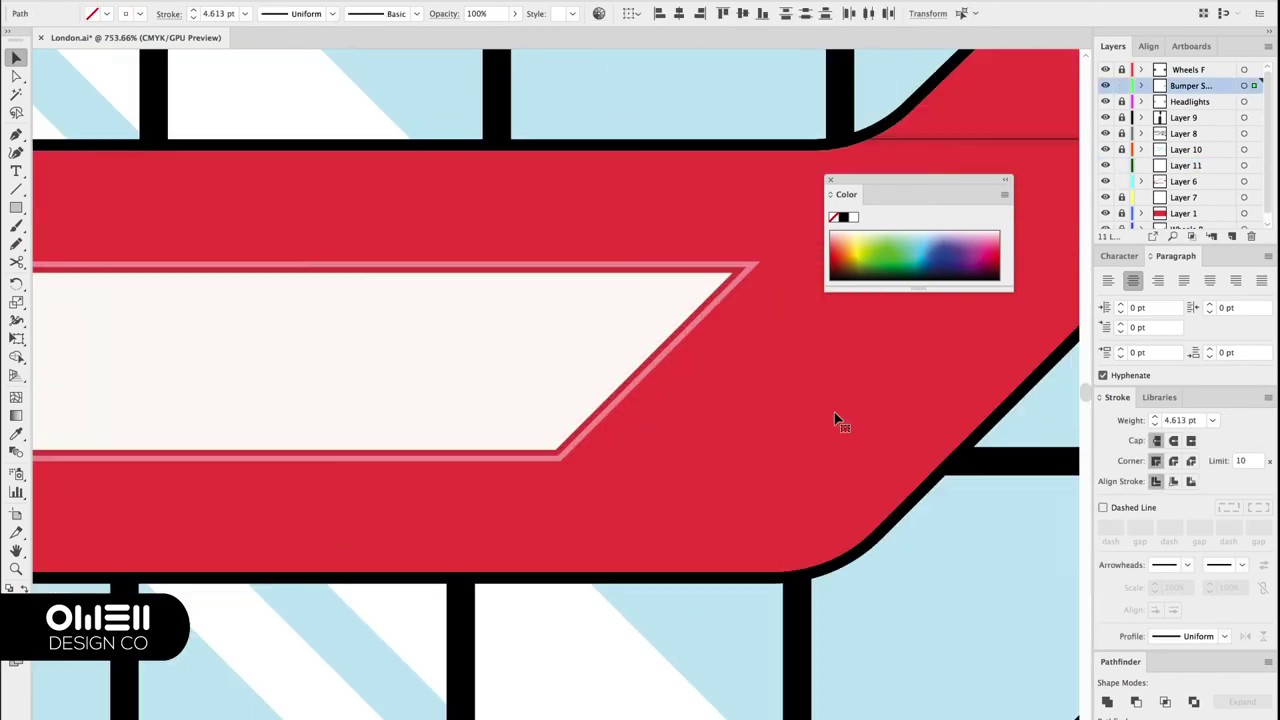
Add the roundel circle, 'Designed for Londoners' text, merged leaf shape and an outlined circle by the tower
{"action": "left_click_drag", "start_coordinate": [528, 397], "coordinate": [588, 457]}
{"action": "type", "text": "i"}
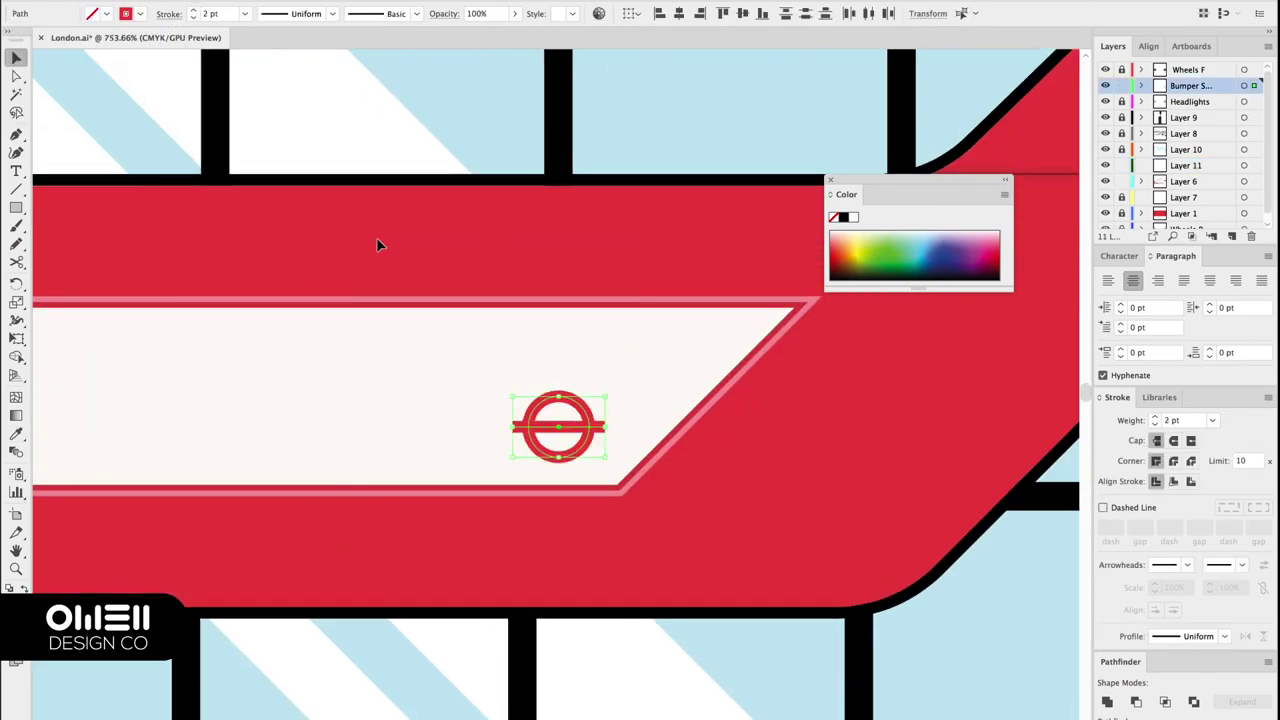
{"action": "type", "text": "Designed for Londoners"}
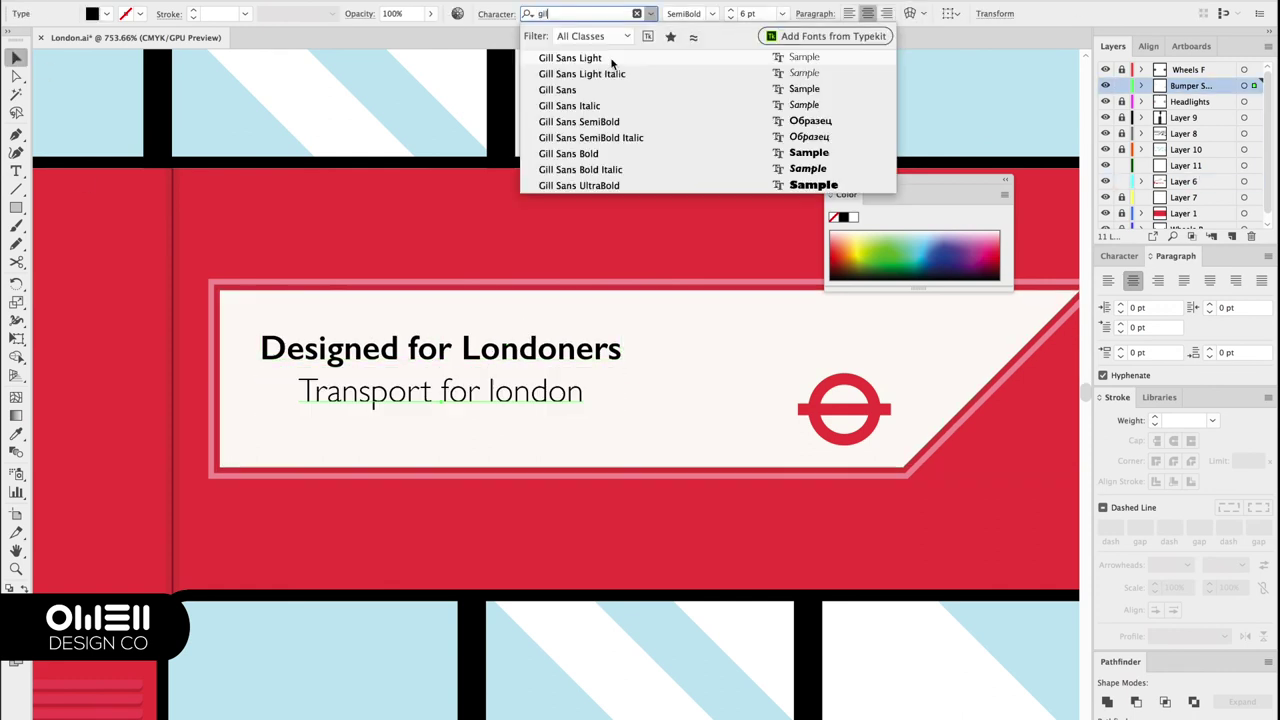
{"action": "left_click_drag", "start_coordinate": [519, 394], "coordinate": [458, 394]}
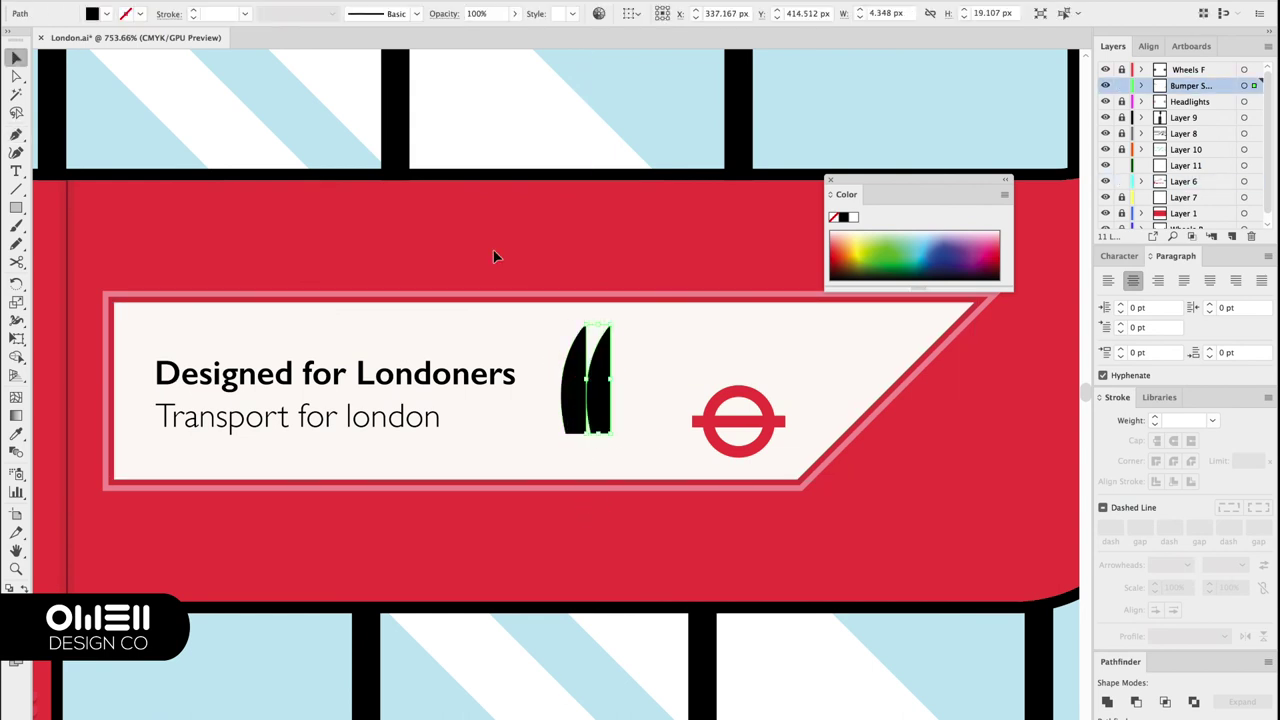
{"action": "left_click", "coordinate": [501, 440]}
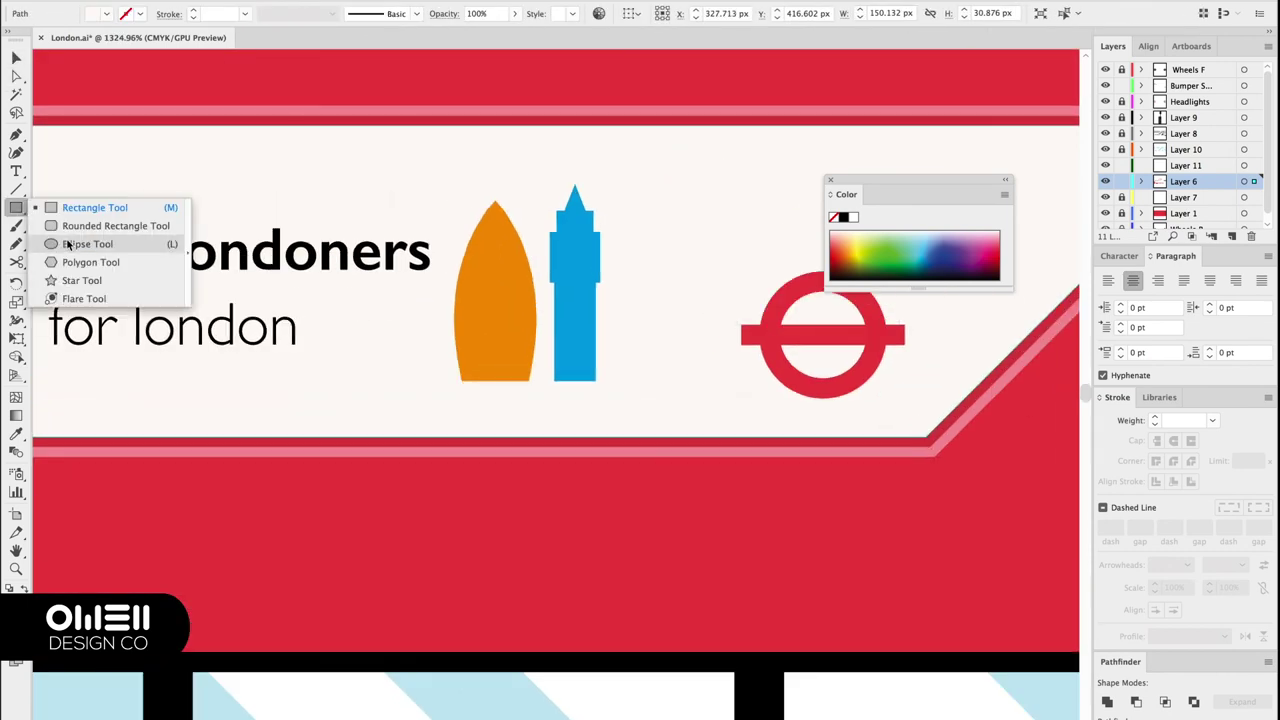
{"action": "left_click_drag", "start_coordinate": [725, 215], "coordinate": [725, 215]}
{"action": "left_click", "coordinate": [140, 14]}
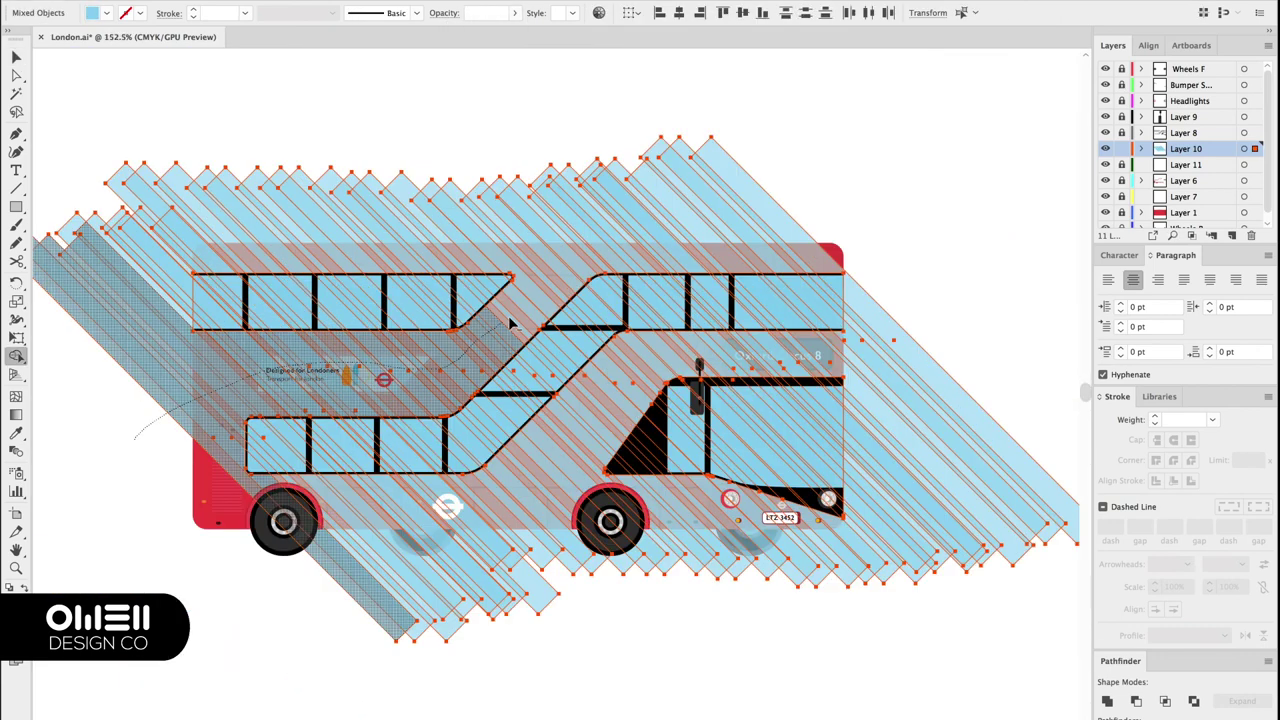
Trim the stripe pieces beyond the bus's left end and select all remaining stripes
{"action": "left_click_drag", "start_coordinate": [330, 178], "coordinate": [560, 180]}
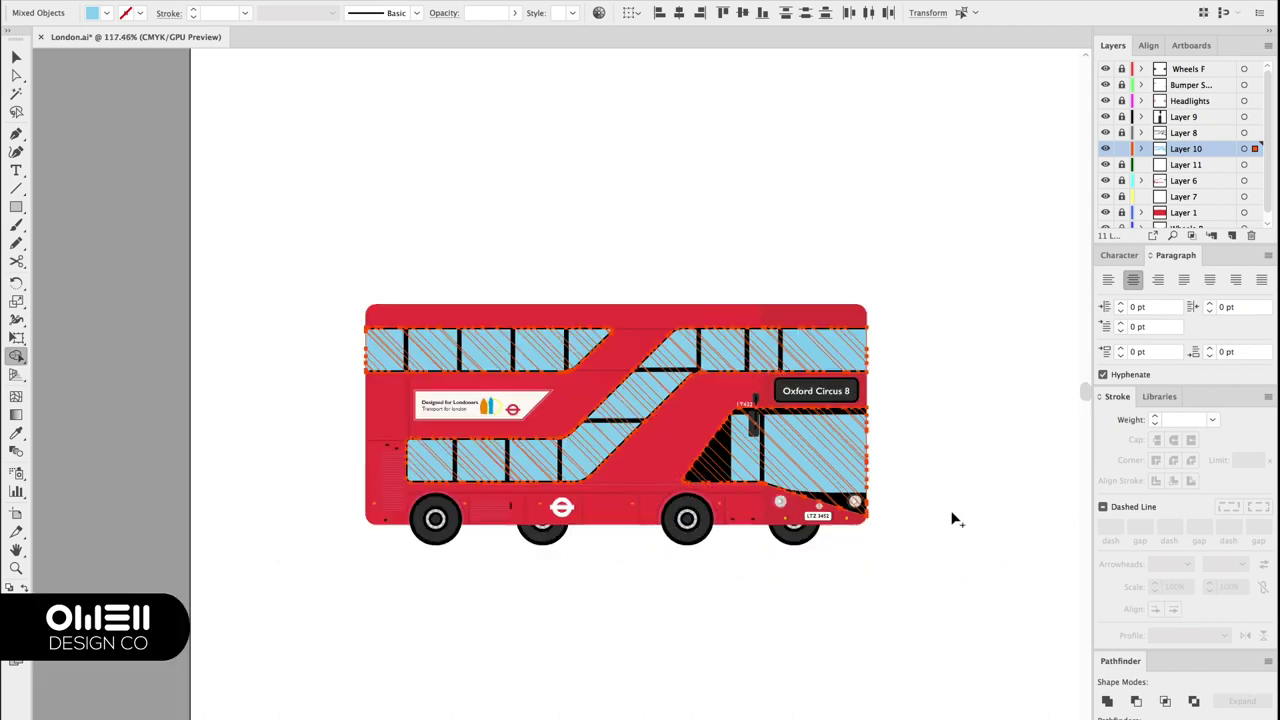
{"action": "key", "text": "ctrl+a"}
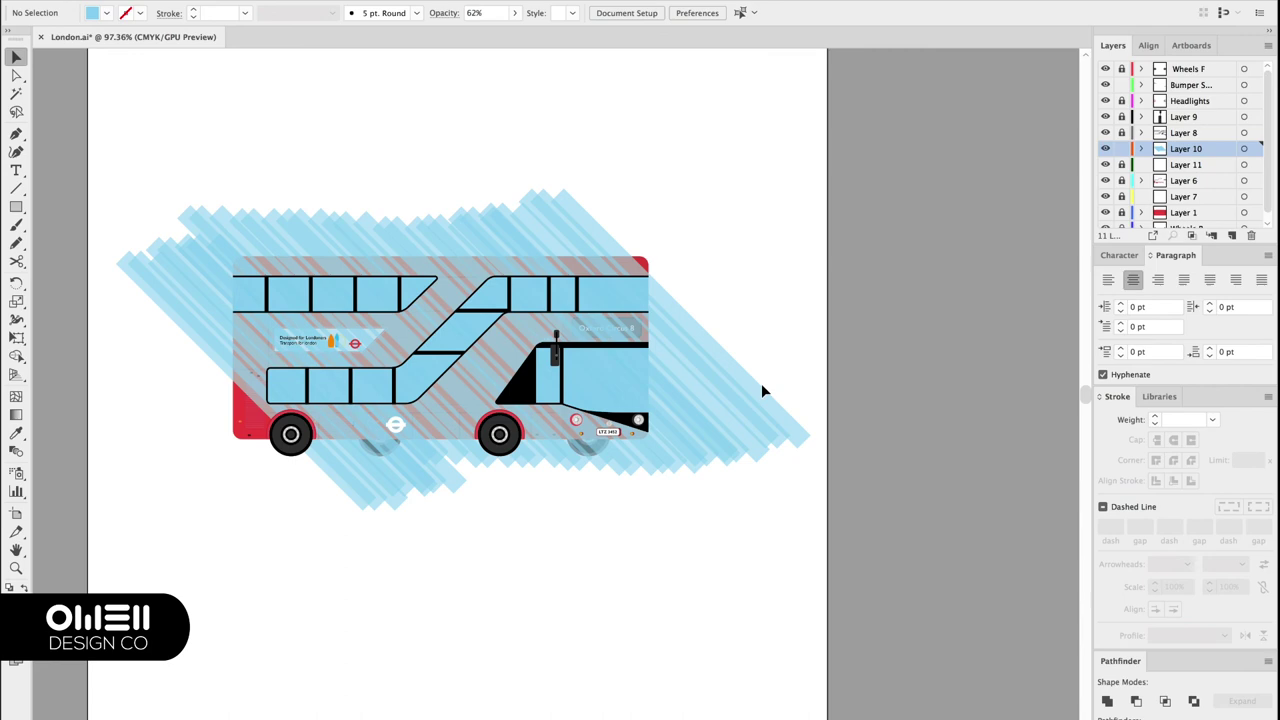
Marquee-select the stray stripes above the bus
{"action": "left_click_drag", "start_coordinate": [732, 174], "coordinate": [130, 263]}
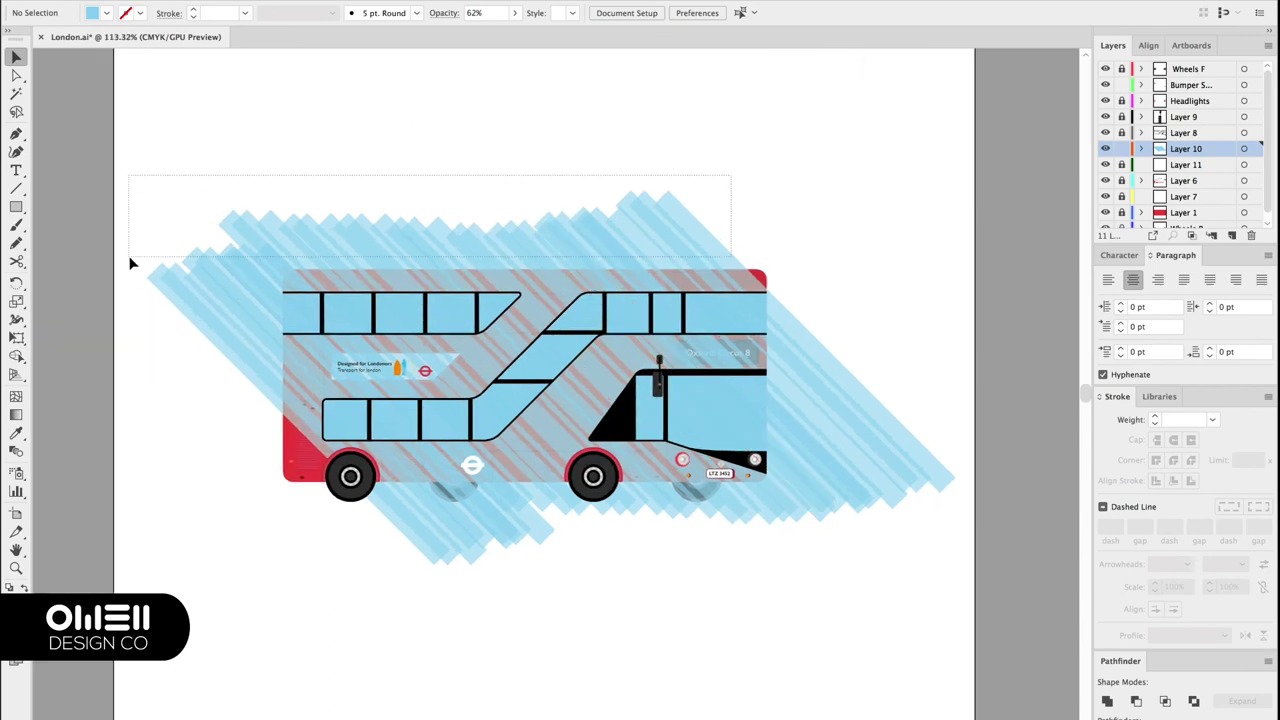